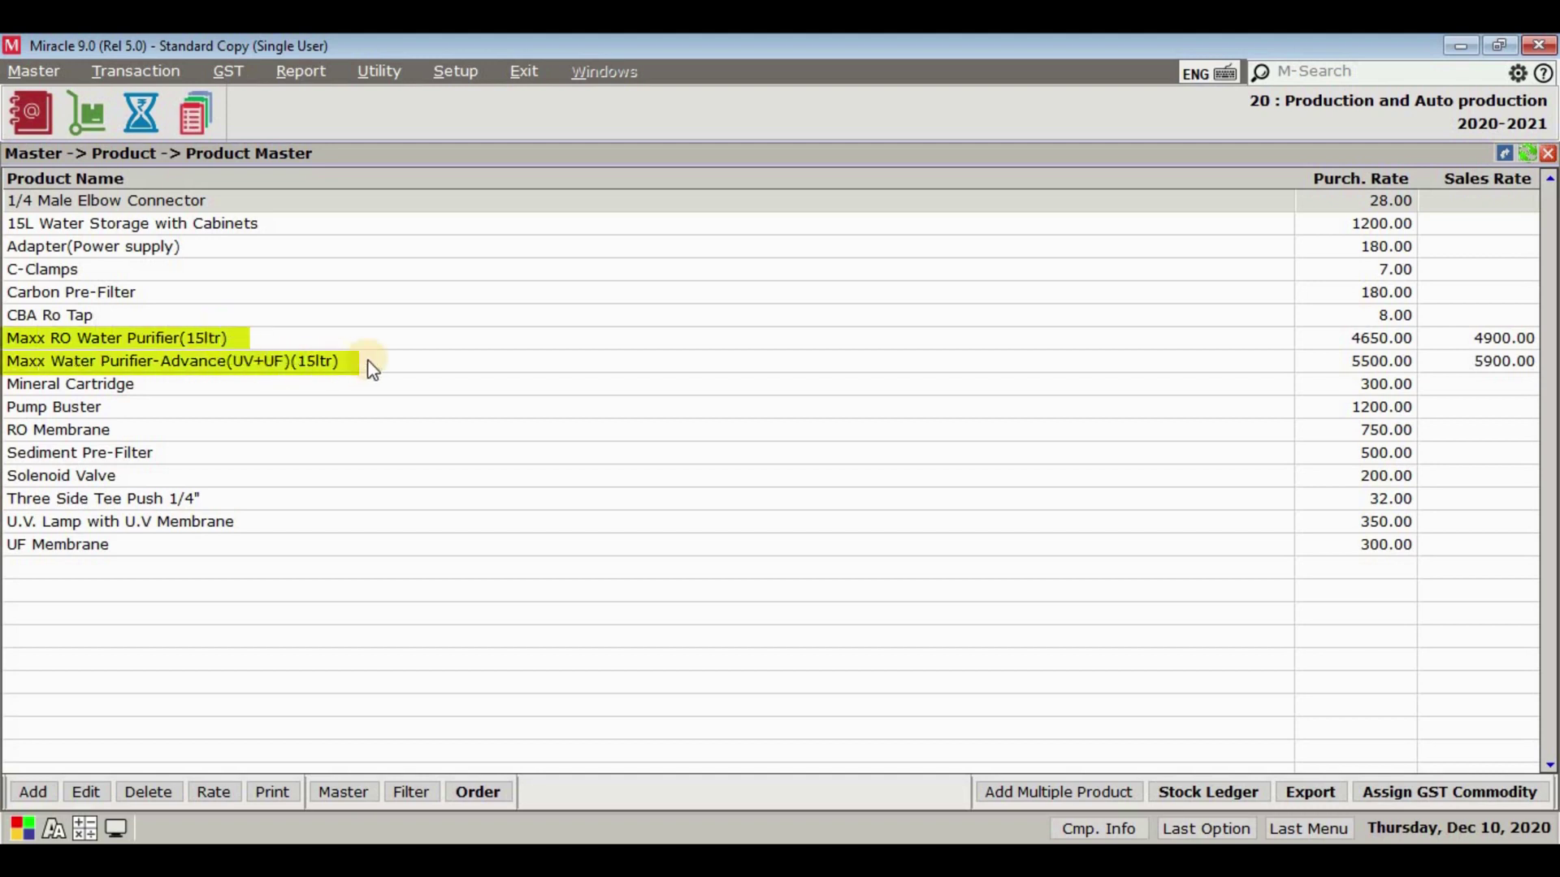
Review the list of purchase invoices recorded for the raw materials, and return to the home screen.
{"action": "key", "text": "Escape"}
{"action": "left_click", "coordinate": [135, 72]}
{"action": "mouse_move", "coordinate": [179, 234]}
{"action": "left_click", "coordinate": [350, 237]}
{"action": "left_click", "coordinate": [362, 270]}
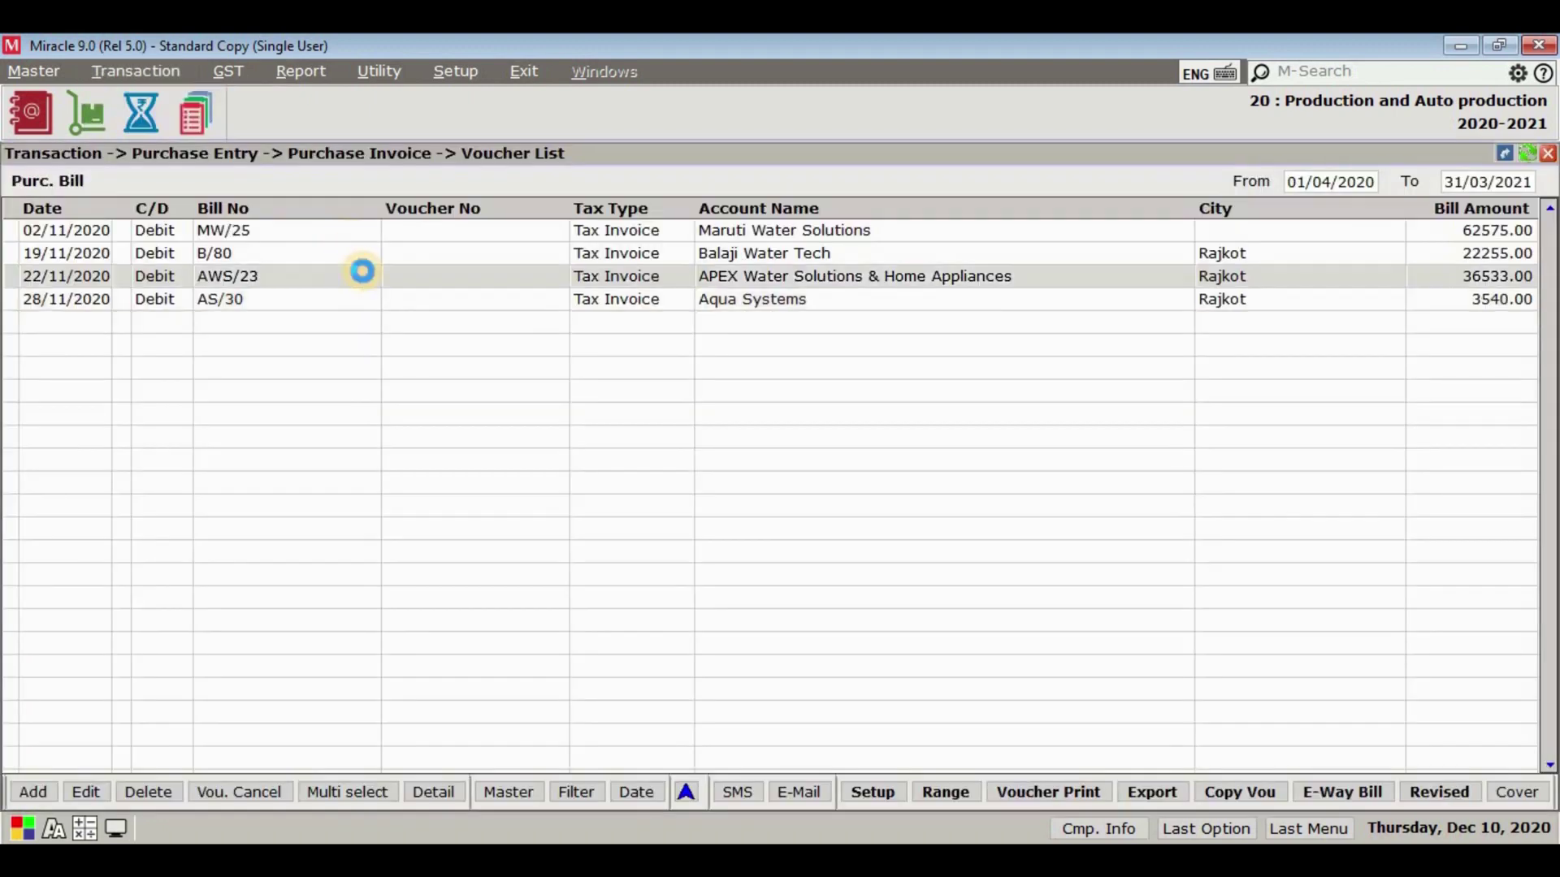
{"action": "double_click", "coordinate": [362, 271]}
{"action": "key", "text": "Escape"}
{"action": "left_click", "coordinate": [778, 515]}
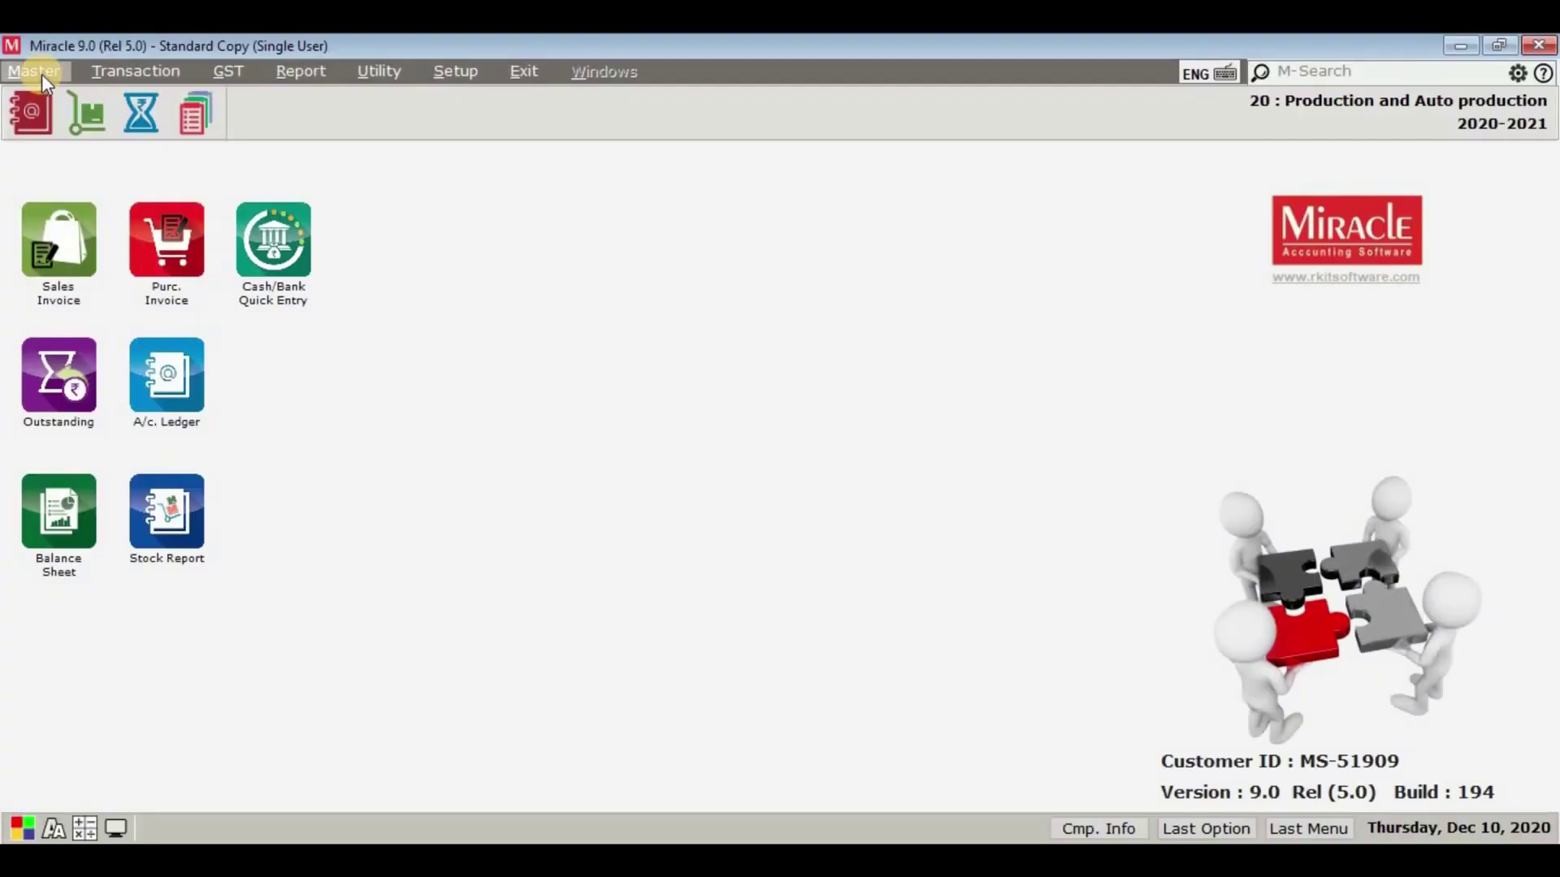
Create a new production process named "Maxx RO Water Purifier Process" with a quantity multiplier of 1.
{"action": "left_click", "coordinate": [41, 75]}
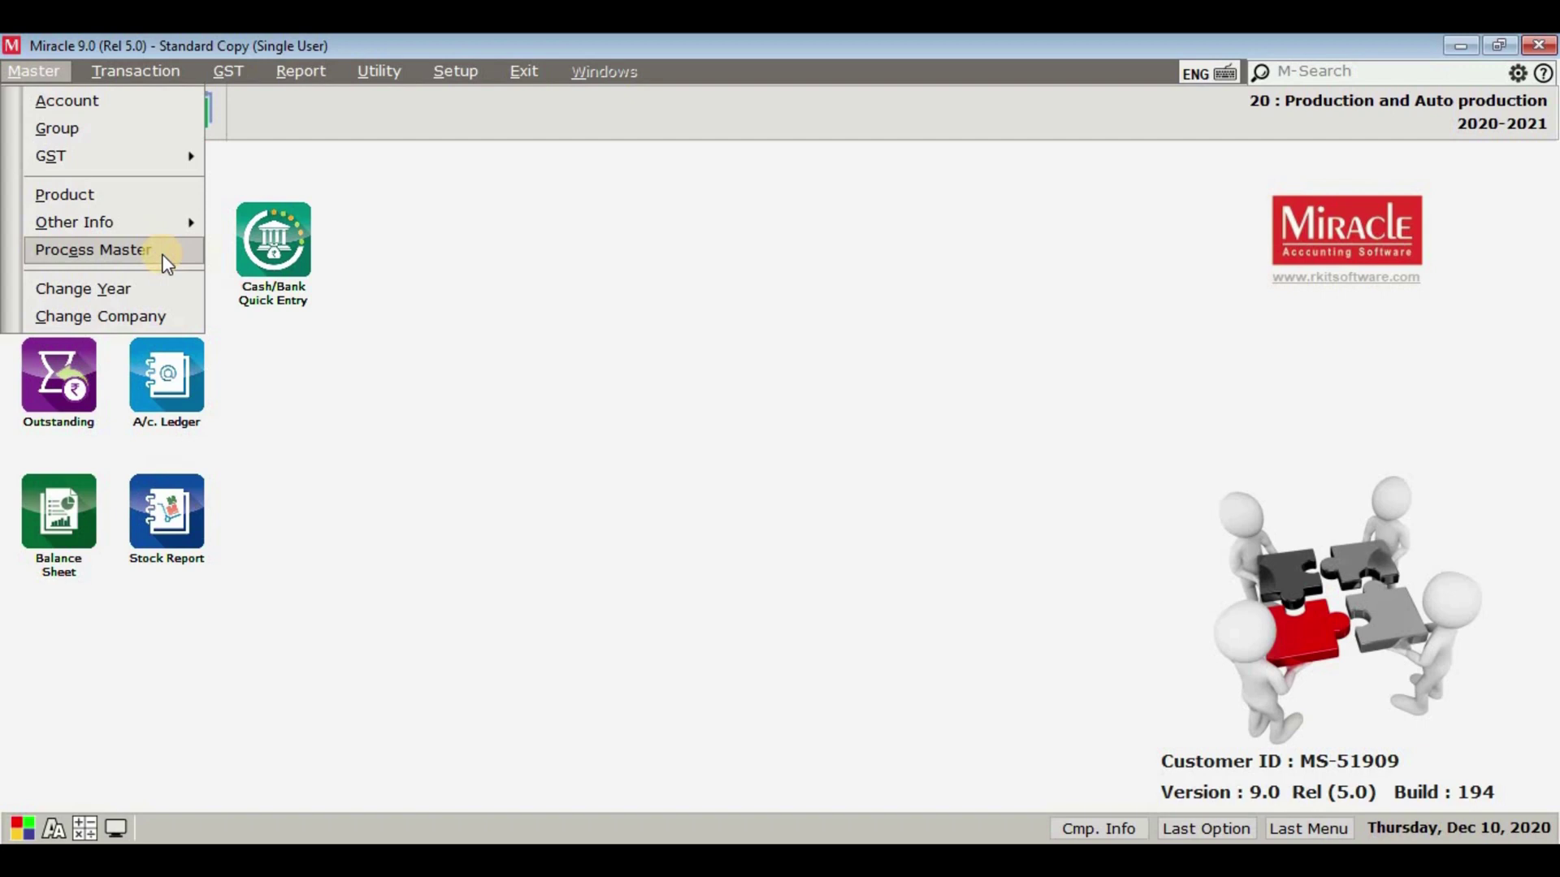
{"action": "left_click", "coordinate": [122, 251]}
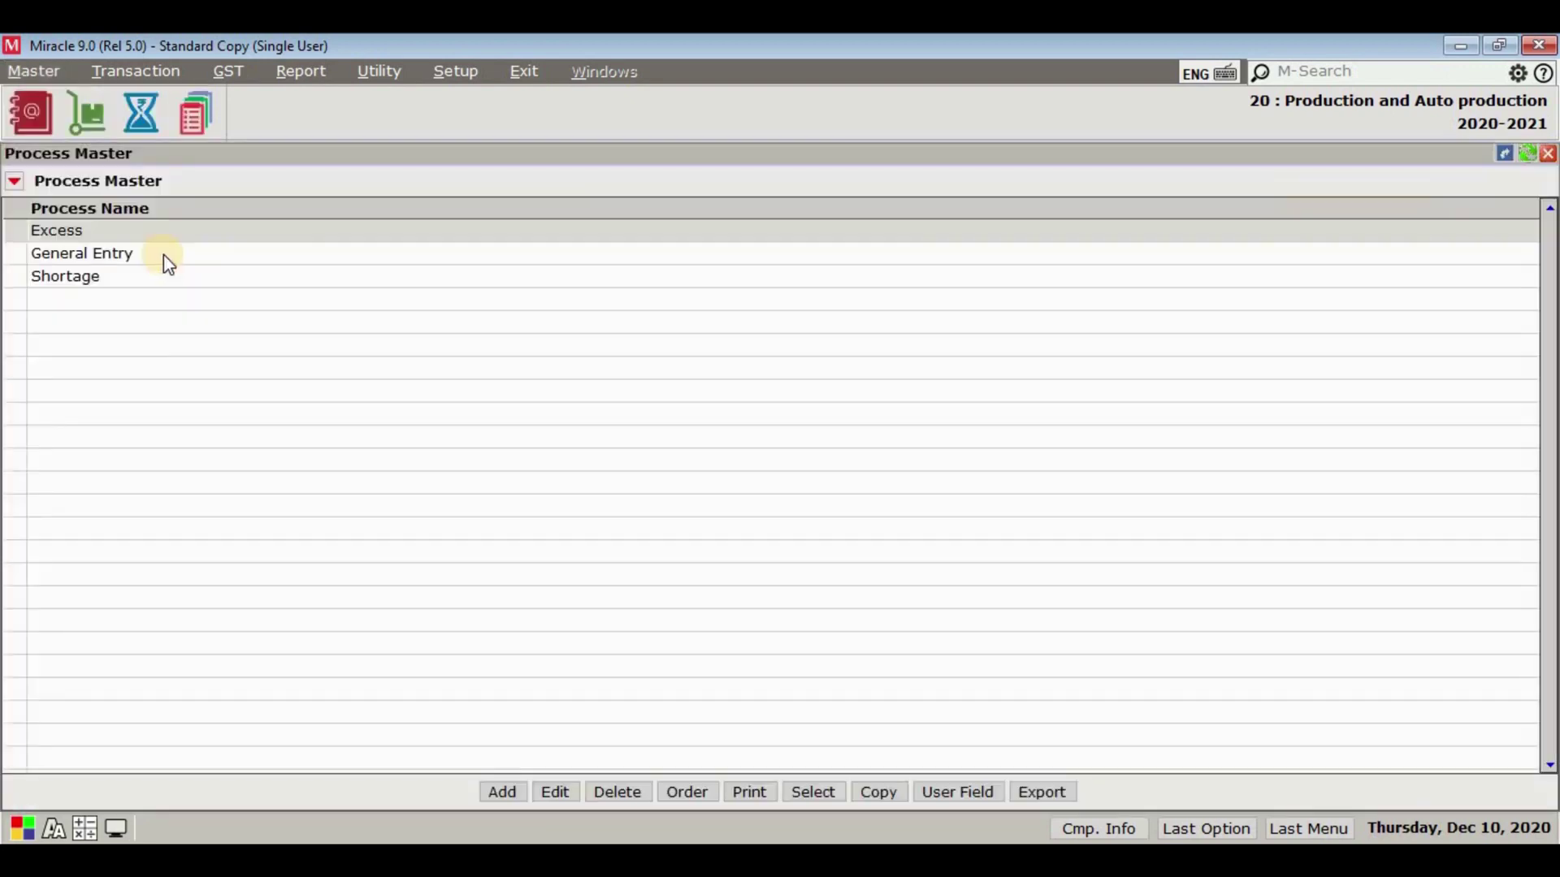
{"action": "left_click", "coordinate": [503, 790]}
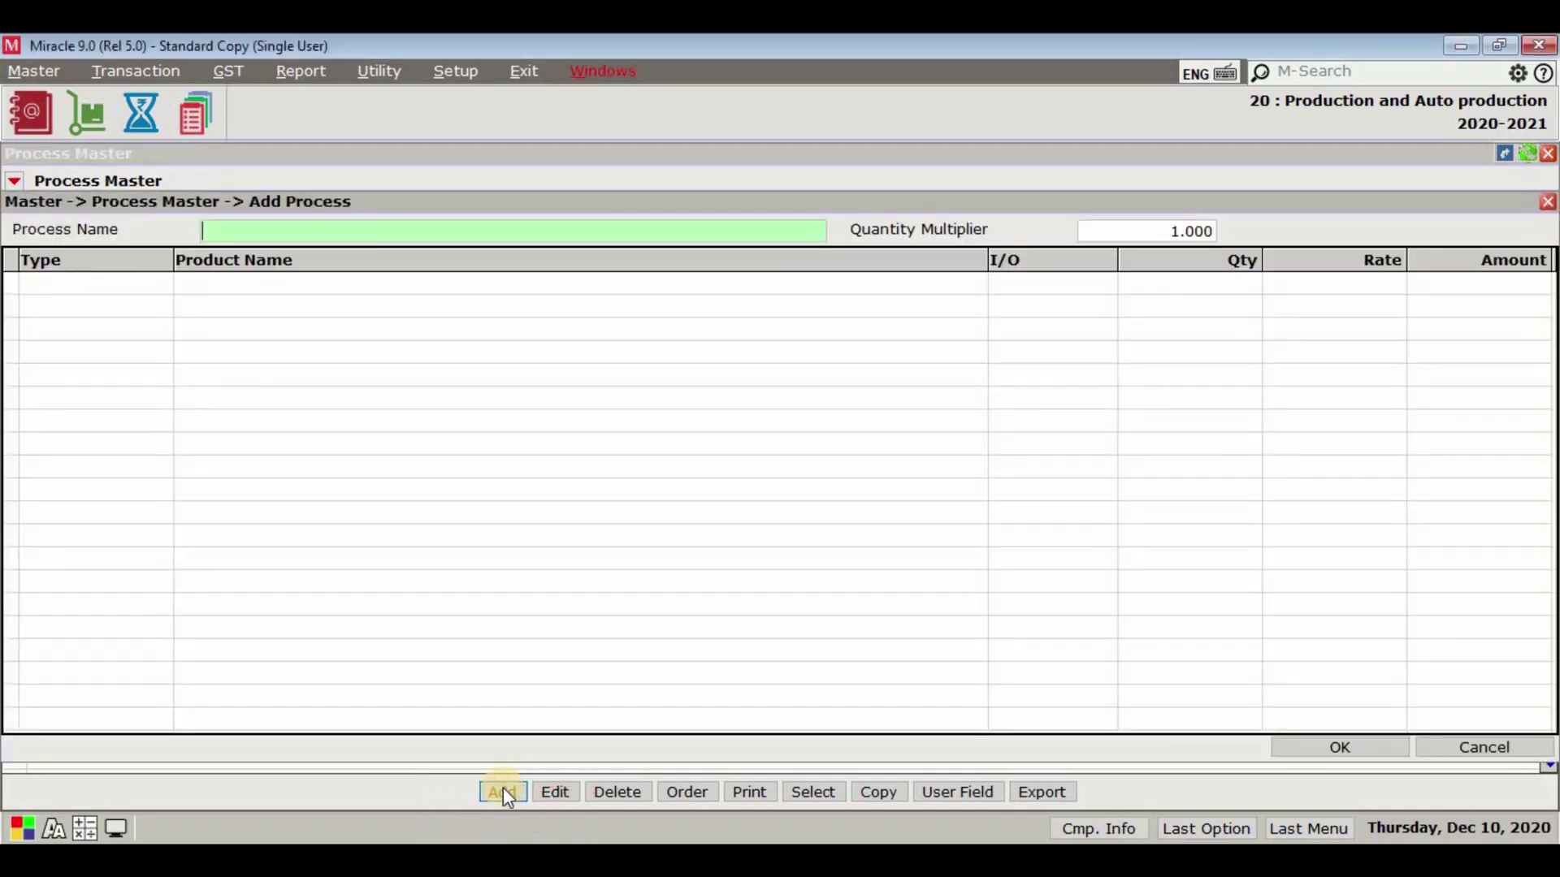
{"action": "type", "text": "Maxx R"}
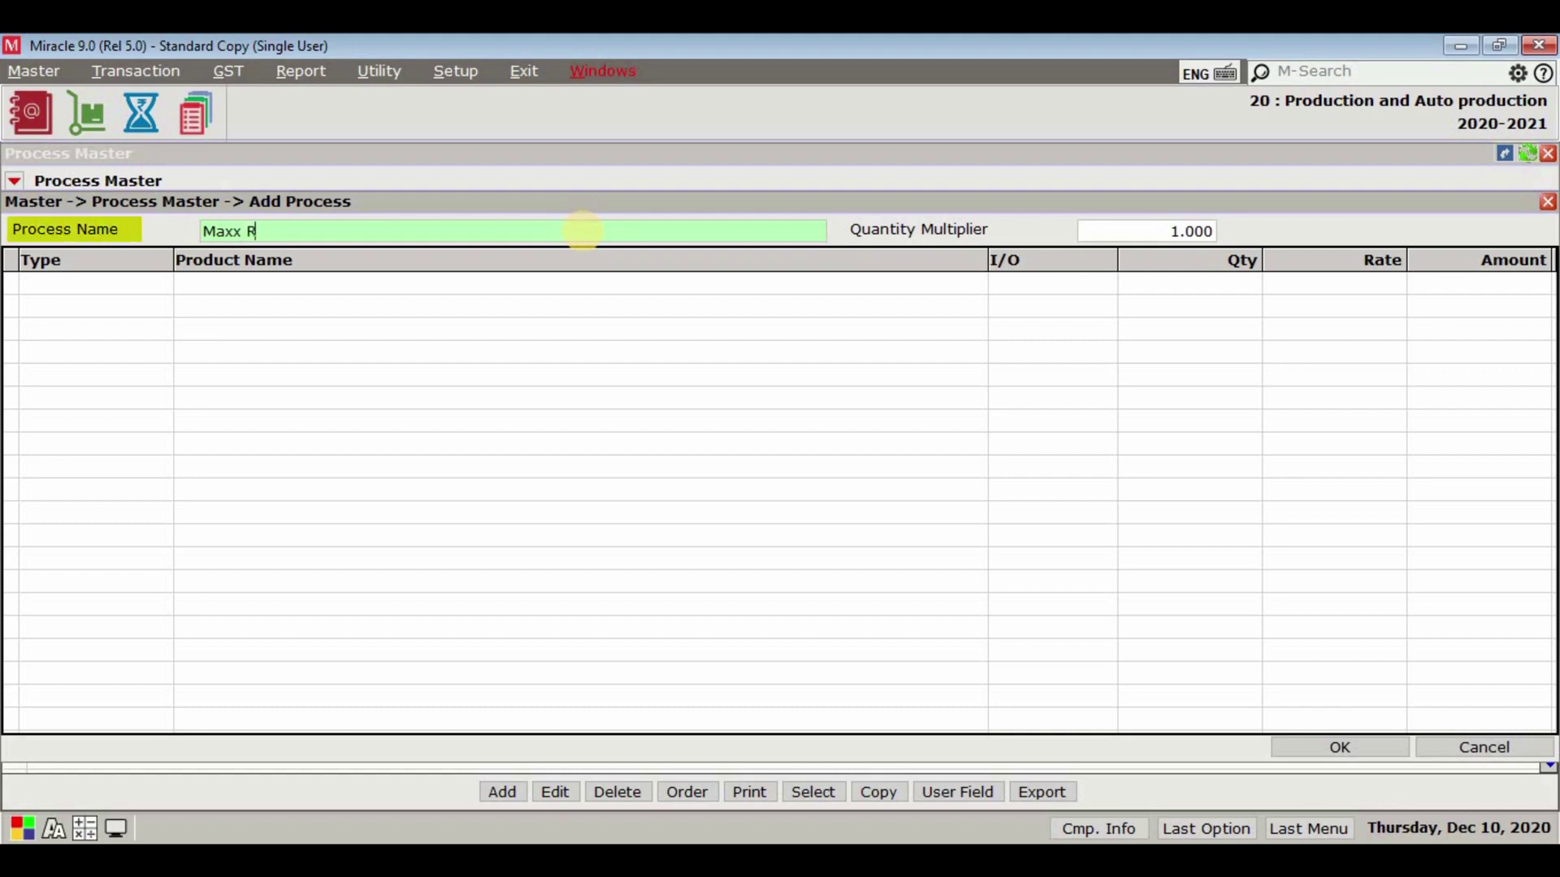
{"action": "type", "text": "O Water Purifi"}
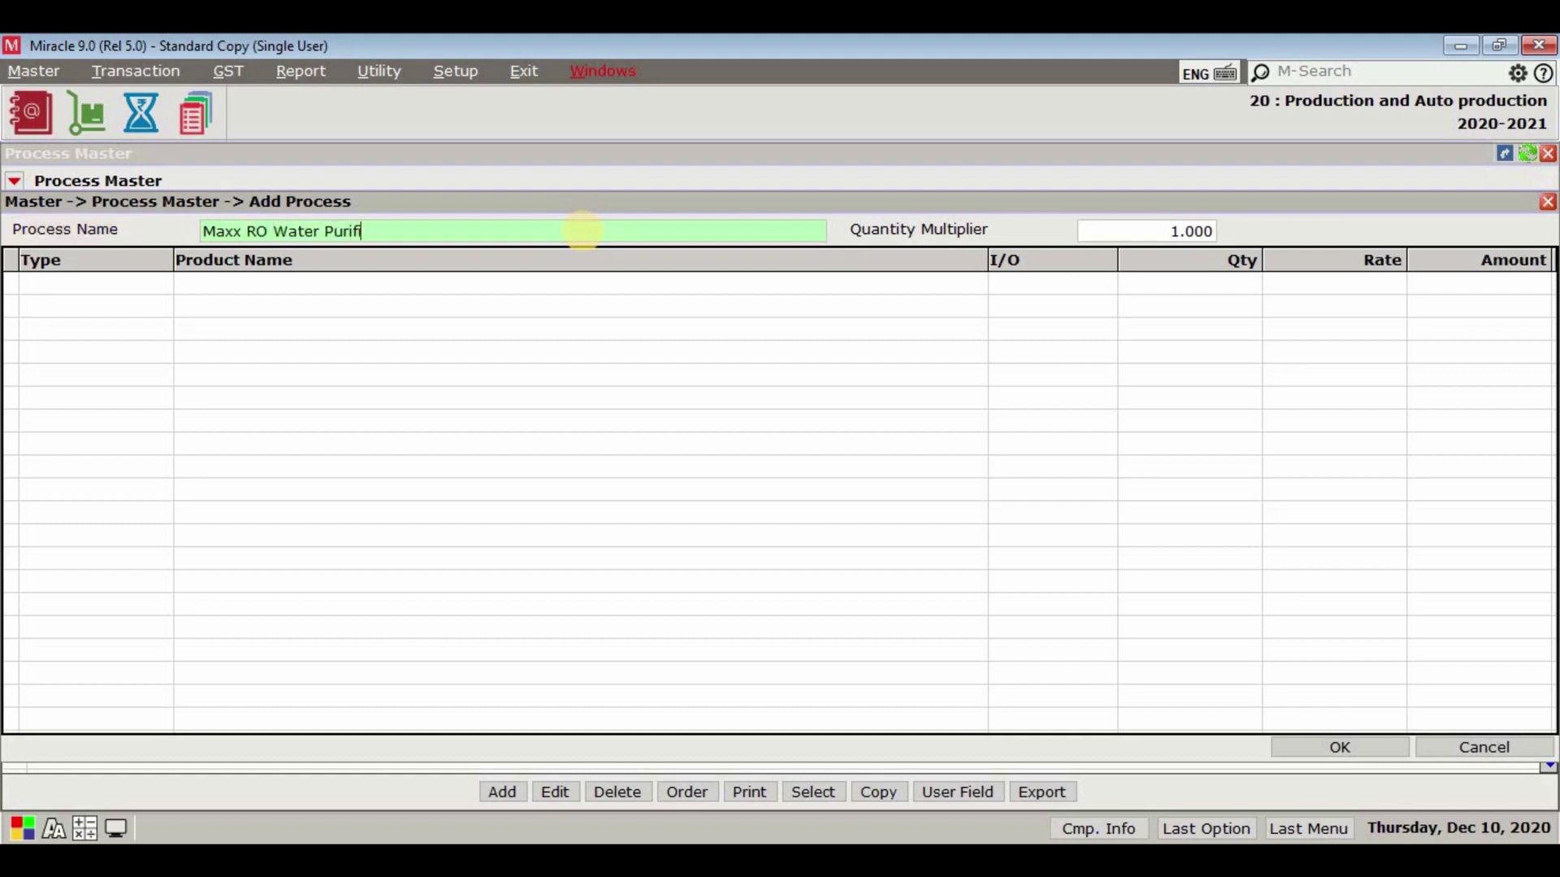
{"action": "type", "text": "er Process"}
{"action": "key", "text": "Return"}
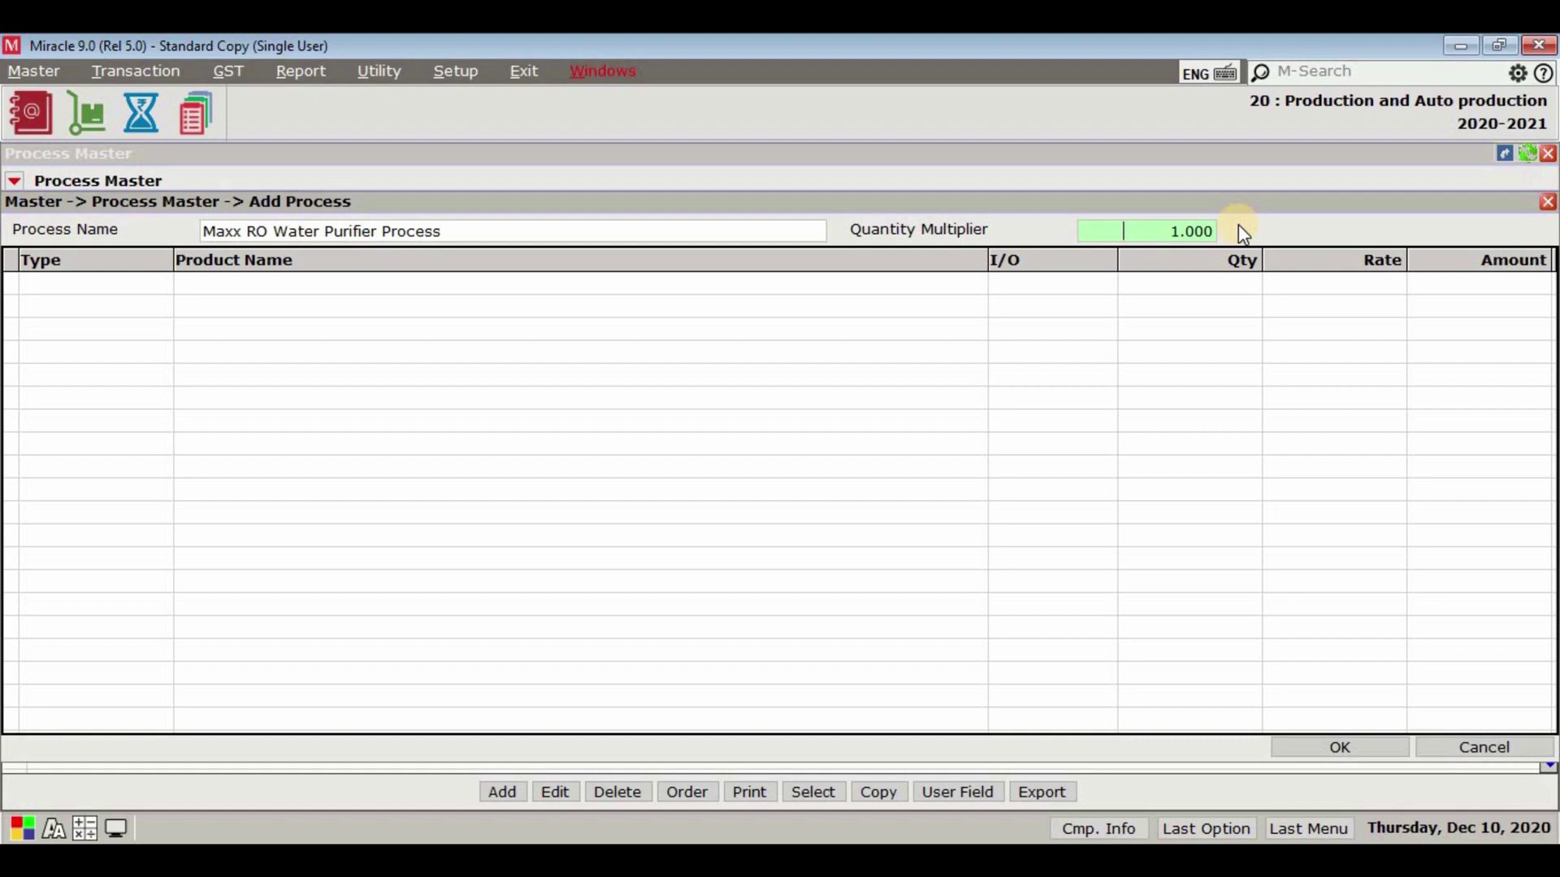
{"action": "key", "text": "Return"}
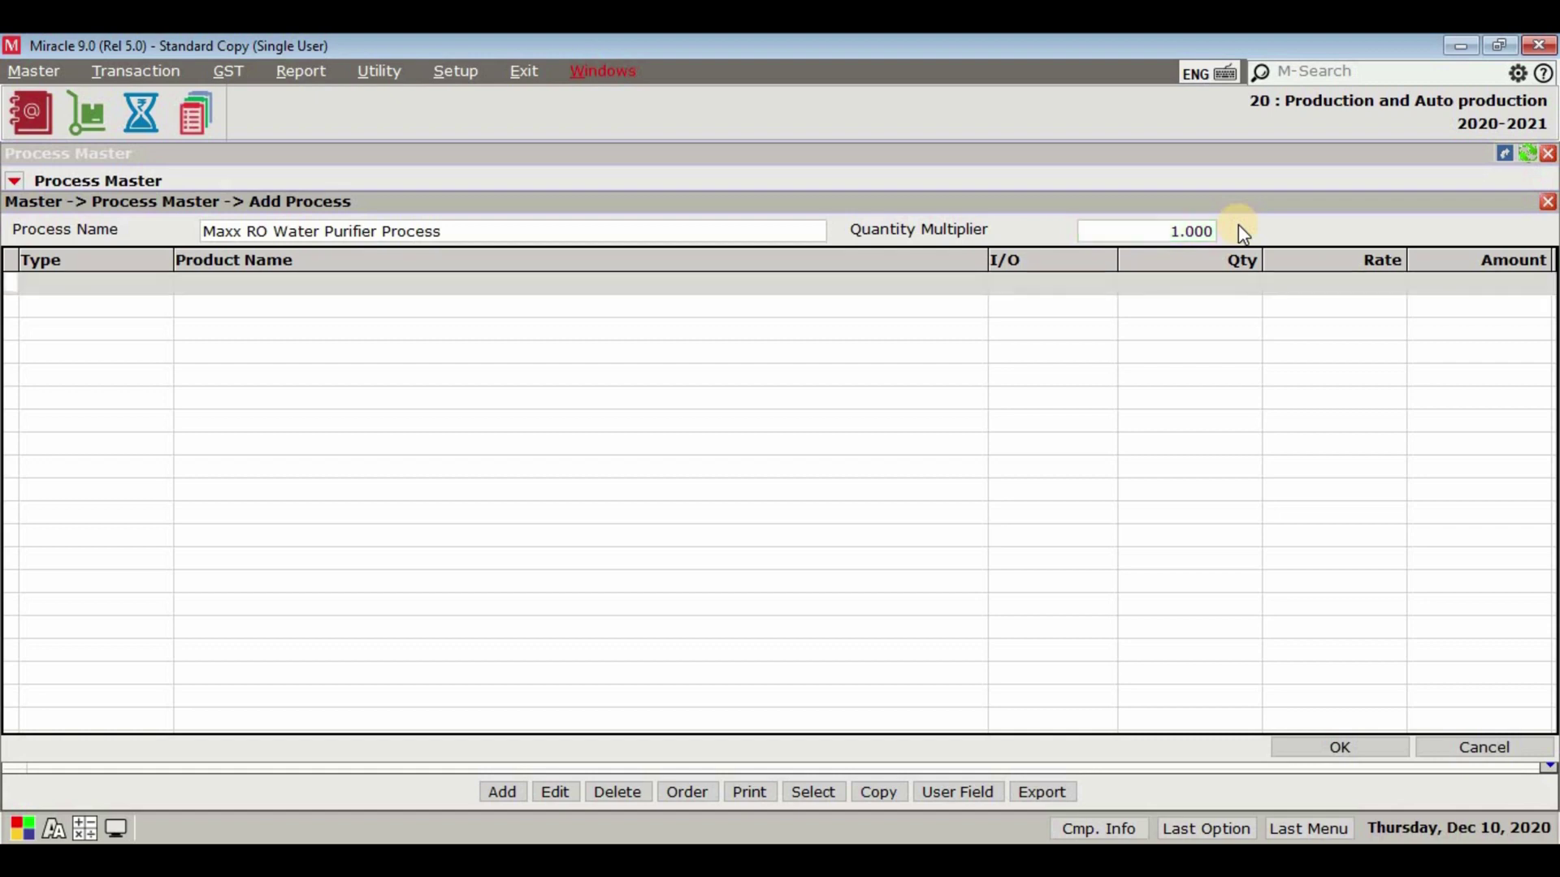
Add 1/4 Male Elbow Connector as a raw material input with quantity 8 and rate 28.
{"action": "key", "text": "Return"}
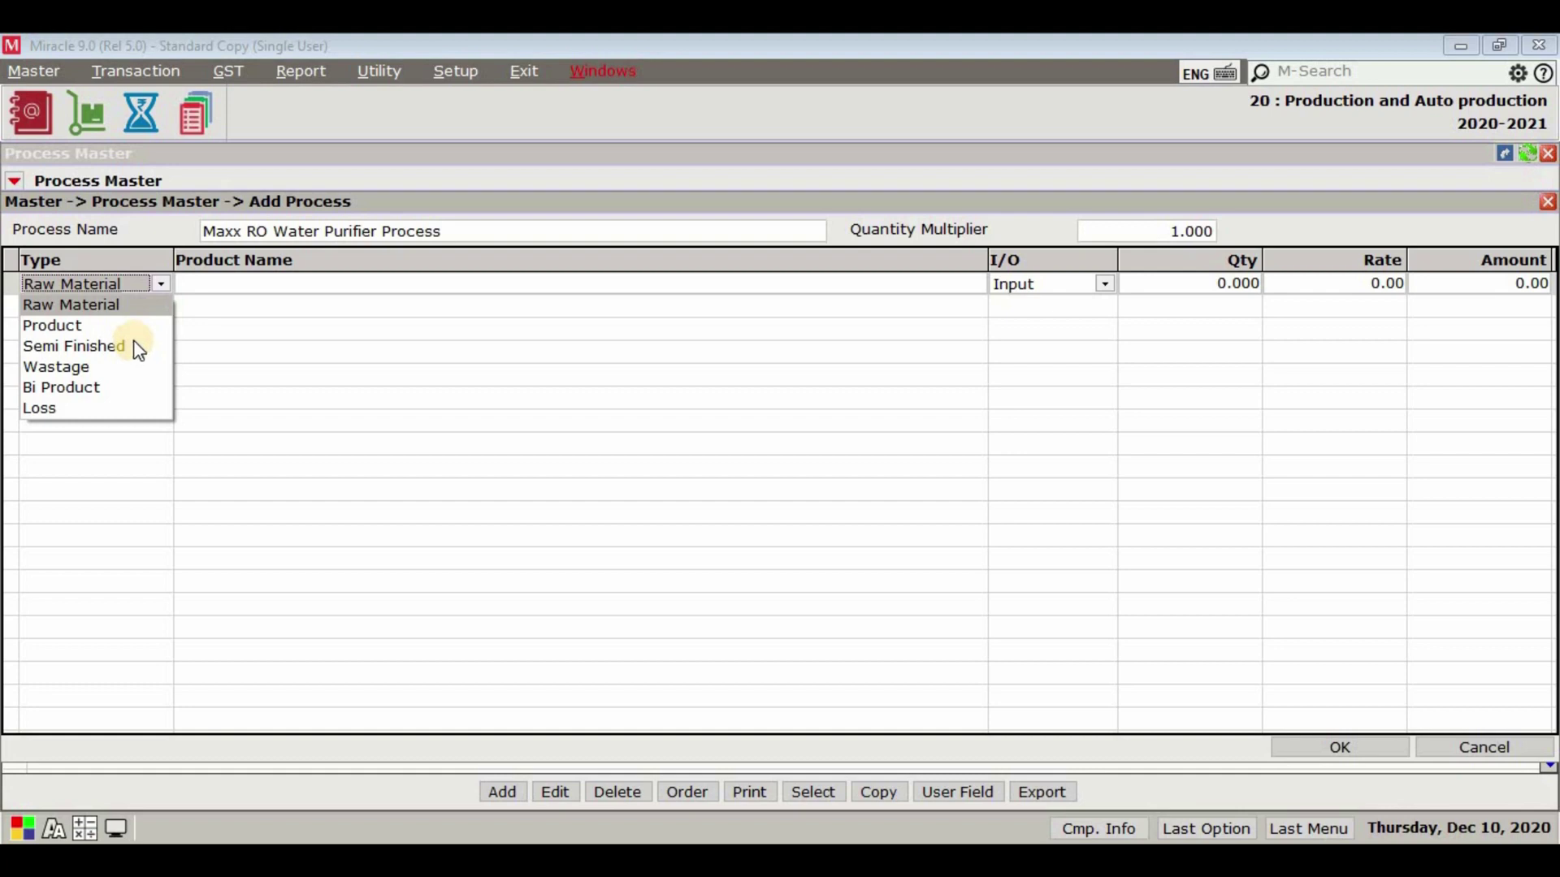
{"action": "left_click", "coordinate": [128, 307]}
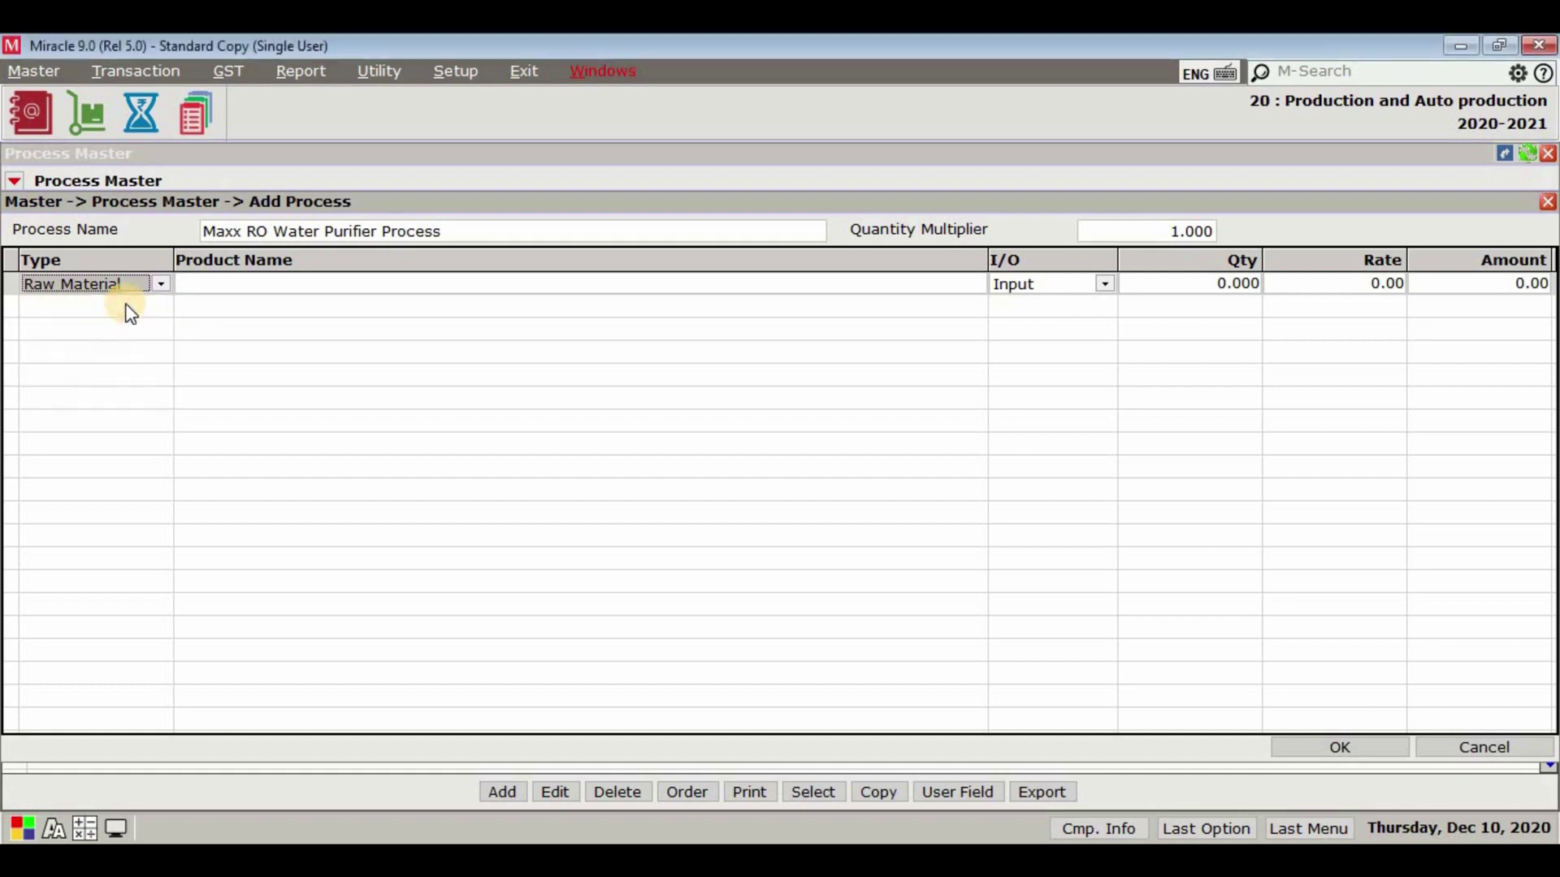
{"action": "key", "text": "Return"}
{"action": "key", "text": "Return"}
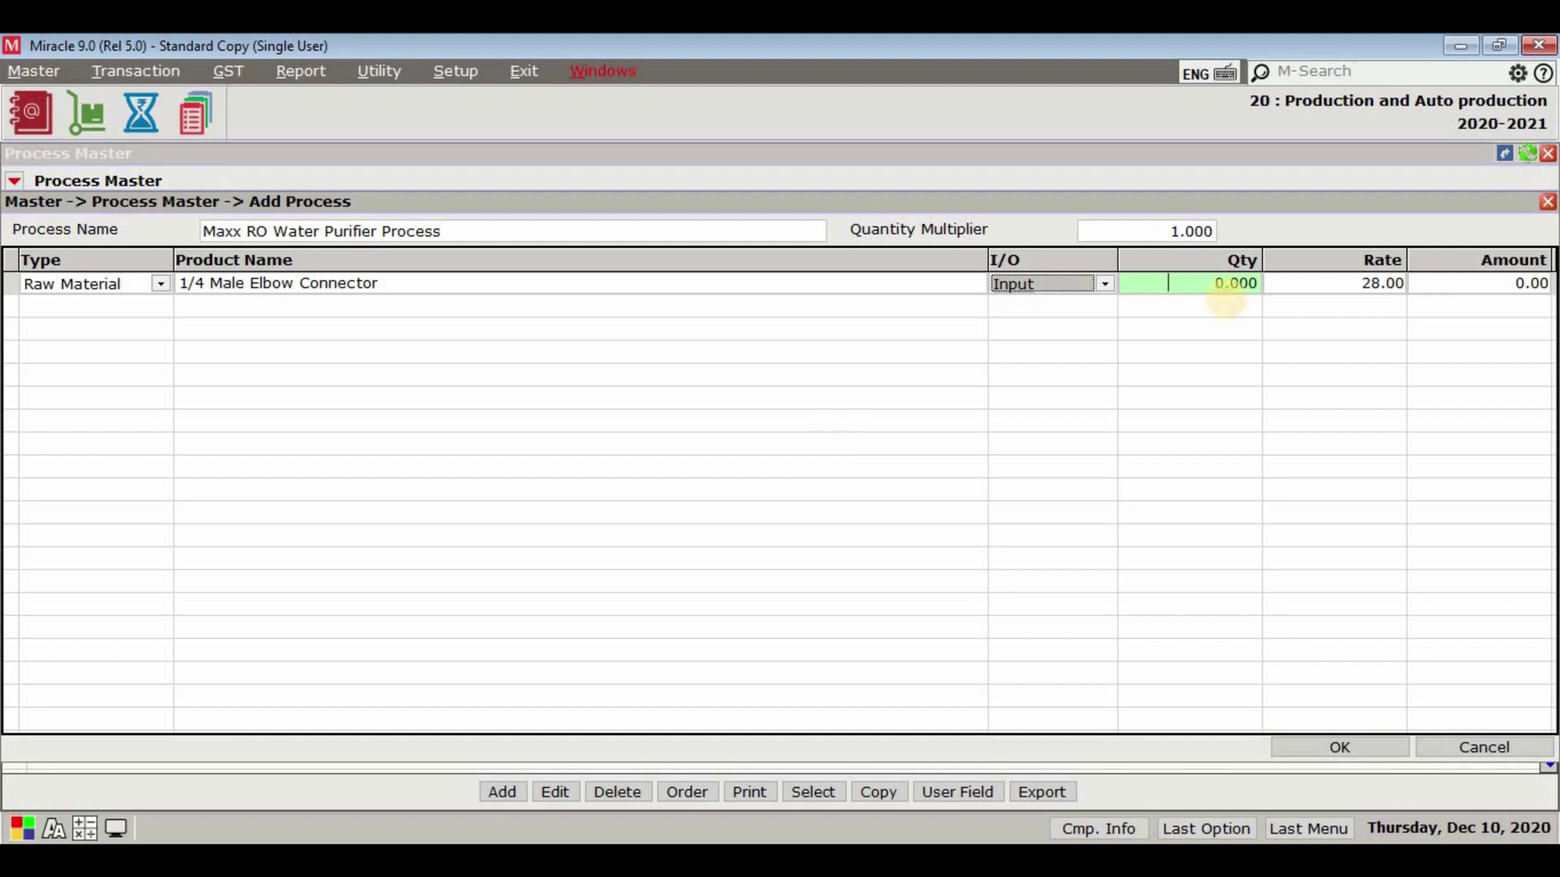
{"action": "type", "text": "8"}
{"action": "key", "text": "Return"}
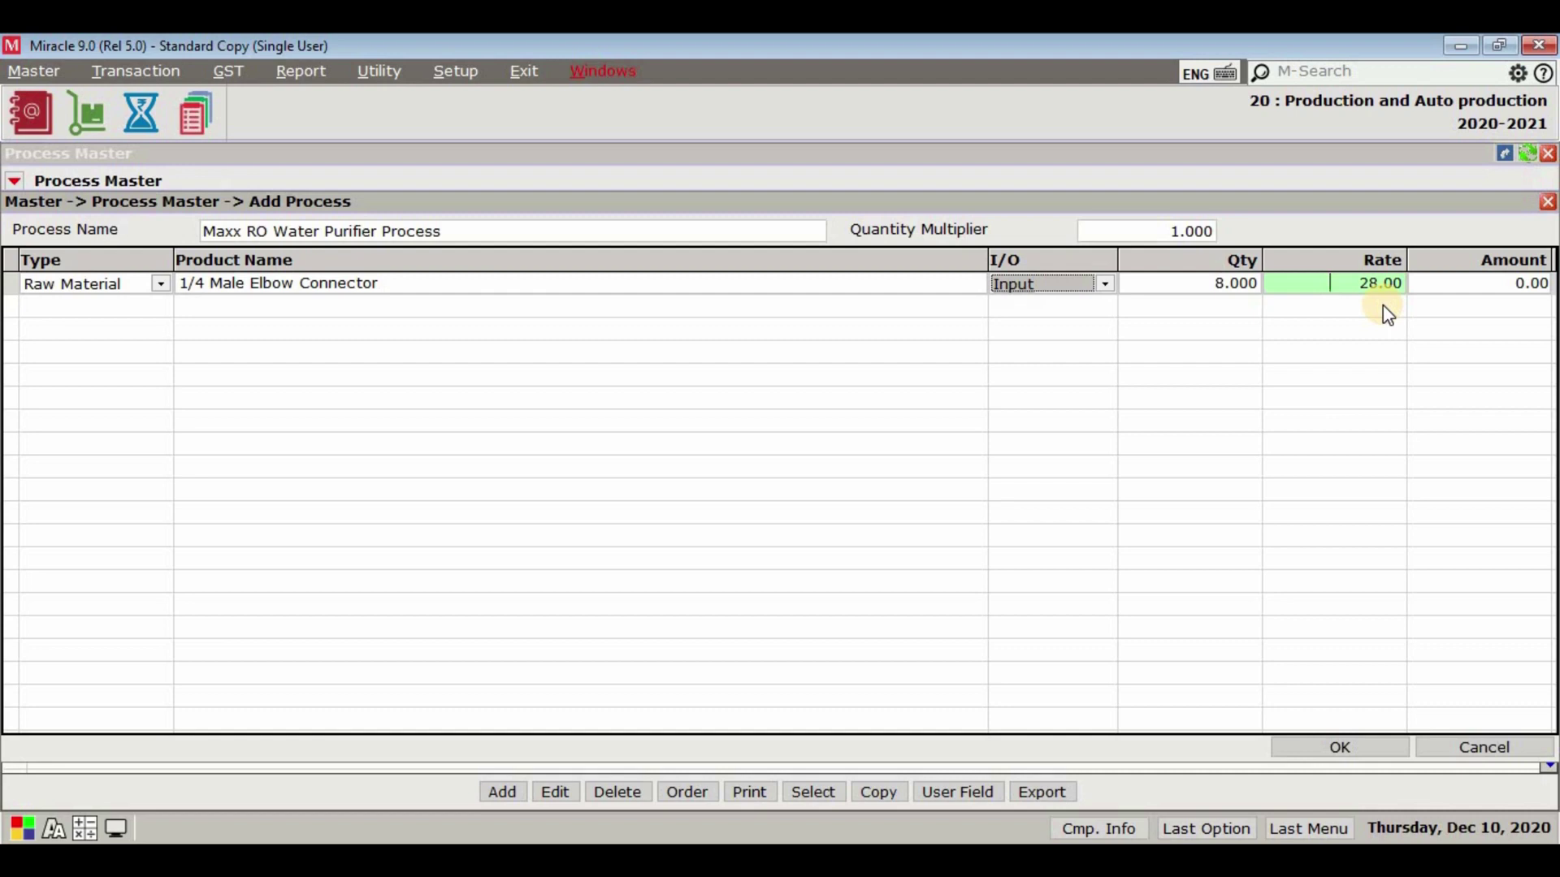
{"action": "key", "text": "Return"}
Add 15L Water Storage with Cabinets as a raw material input with quantity 1 and rate 1200.
{"action": "key", "text": "Return"}
{"action": "key", "text": "Return"}
{"action": "key", "text": "Down"}
{"action": "key", "text": "Return"}
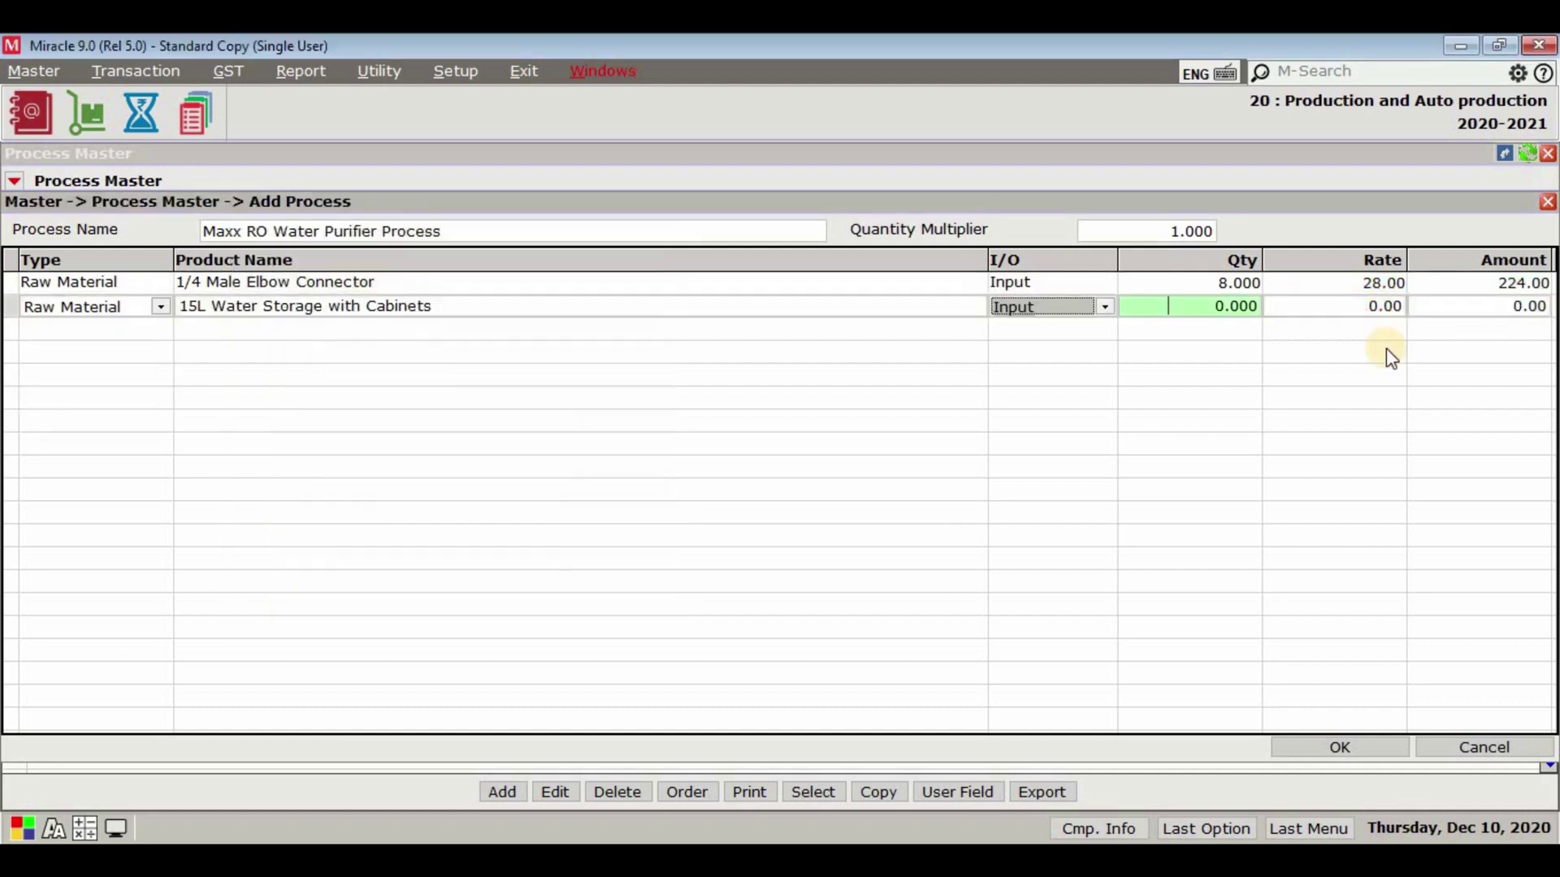
{"action": "type", "text": "1"}
{"action": "key", "text": "Return"}
{"action": "type", "text": "1200"}
{"action": "key", "text": "Return"}
Add Adapter(Power supply) as a raw material input with quantity 1 and rate 180.
{"action": "key", "text": "Return"}
{"action": "key", "text": "Down"}
{"action": "key", "text": "Down"}
{"action": "key", "text": "Return"}
{"action": "type", "text": "1"}
{"action": "key", "text": "Return"}
{"action": "type", "text": "180"}
{"action": "key", "text": "Return"}
Add C-Clamps as a raw material input with quantity 8 and rate 7.
{"action": "key", "text": "Down"}
{"action": "key", "text": "Down"}
{"action": "key", "text": "Down"}
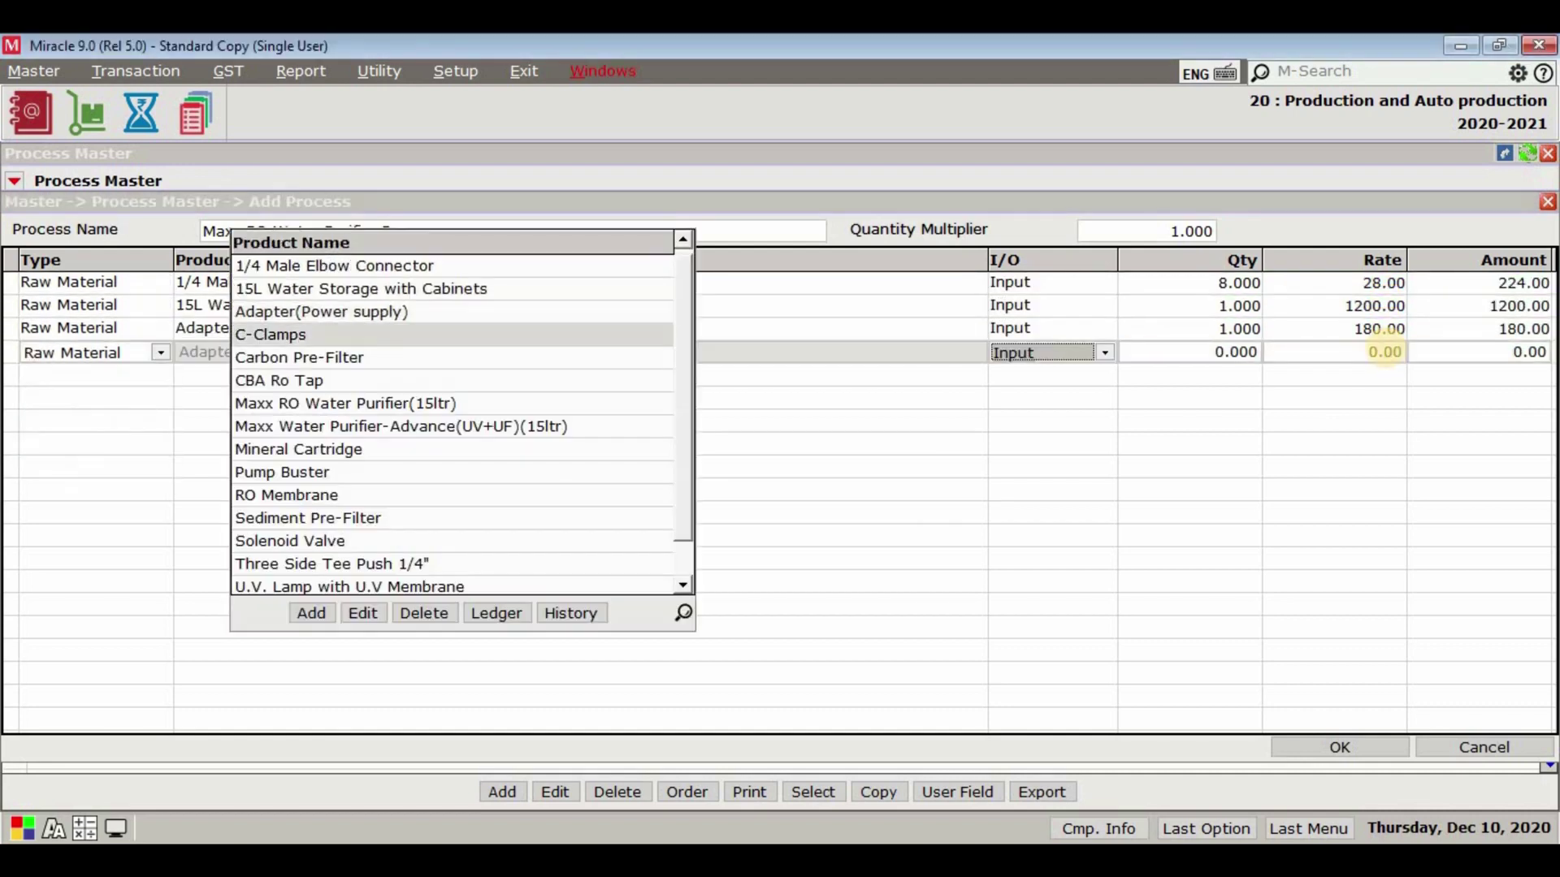
{"action": "key", "text": "Return"}
{"action": "type", "text": "8"}
{"action": "key", "text": "Return"}
{"action": "type", "text": "7"}
{"action": "key", "text": "Return"}
Add Carbon Pre-Filter as a raw material input with quantity 1 and rate 180.
{"action": "key", "text": "Return"}
{"action": "key", "text": "Down"}
{"action": "key", "text": "Down"}
{"action": "key", "text": "Down"}
{"action": "key", "text": "Down"}
{"action": "key", "text": "Return"}
{"action": "type", "text": "1"}
{"action": "key", "text": "Return"}
{"action": "type", "text": "180"}
{"action": "key", "text": "Return"}
Add CBA Ro Tap as a raw material input with quantity 1 and rate 8.
{"action": "key", "text": "Return"}
{"action": "key", "text": "Return"}
{"action": "key", "text": "Down"}
{"action": "key", "text": "Return"}
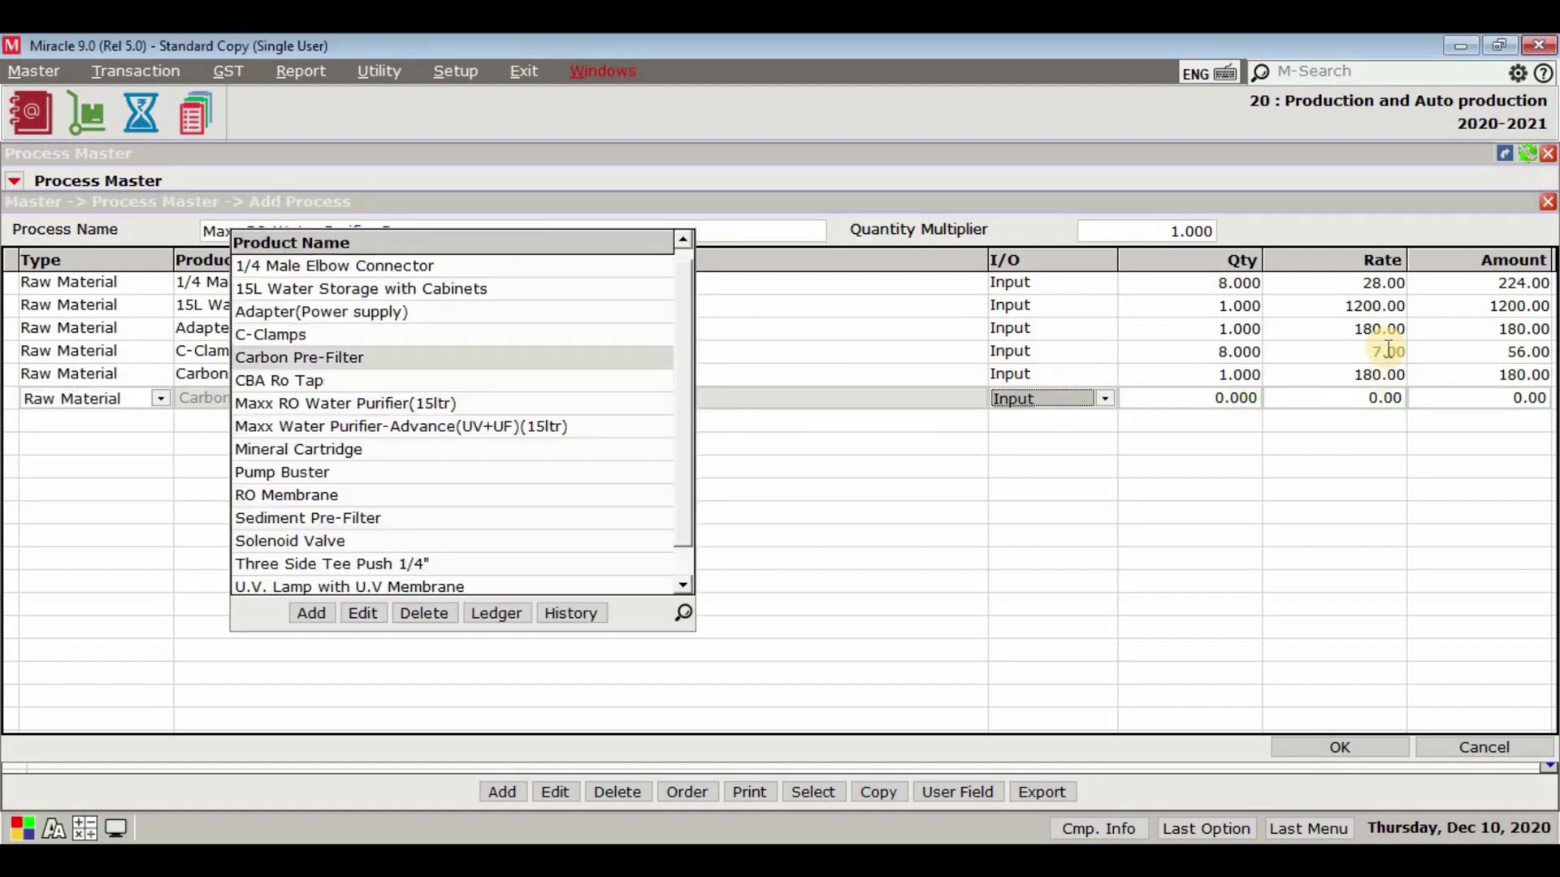
{"action": "type", "text": "1"}
{"action": "key", "text": "Return"}
{"action": "type", "text": "8"}
{"action": "key", "text": "Return"}
Add Mineral Cartridge as a raw material input with quantity 1 and rate 300.
{"action": "key", "text": "Return"}
{"action": "key", "text": "Return"}
{"action": "key", "text": "Down"}
{"action": "key", "text": "Down"}
{"action": "key", "text": "Down"}
{"action": "key", "text": "Return"}
{"action": "type", "text": "1"}
{"action": "key", "text": "Return"}
{"action": "type", "text": "300"}
{"action": "key", "text": "Return"}
Add Pump Buster as a raw material input with quantity 1 and rate 1200.
{"action": "key", "text": "Return"}
{"action": "key", "text": "Return"}
{"action": "key", "text": "Down"}
{"action": "key", "text": "Return"}
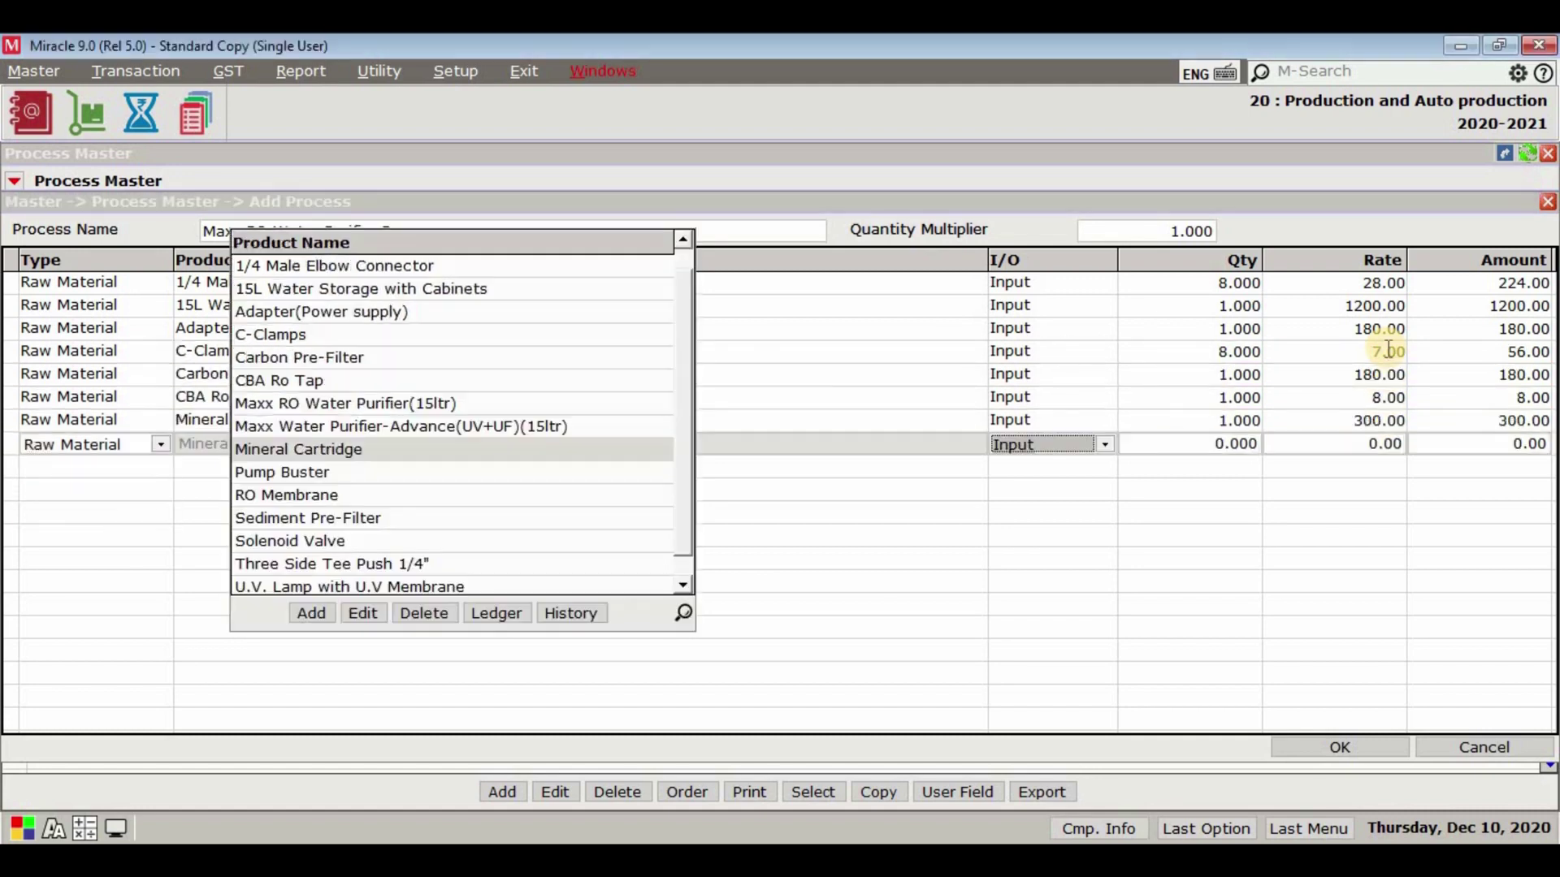
{"action": "type", "text": "1"}
{"action": "key", "text": "Return"}
{"action": "type", "text": "1200"}
{"action": "key", "text": "Return"}
Add RO Membrane as a raw material input with quantity 1 and rate 750.
{"action": "key", "text": "Return"}
{"action": "key", "text": "Return"}
{"action": "key", "text": "Down"}
{"action": "key", "text": "Return"}
{"action": "type", "text": "1"}
{"action": "key", "text": "Return"}
{"action": "type", "text": "750"}
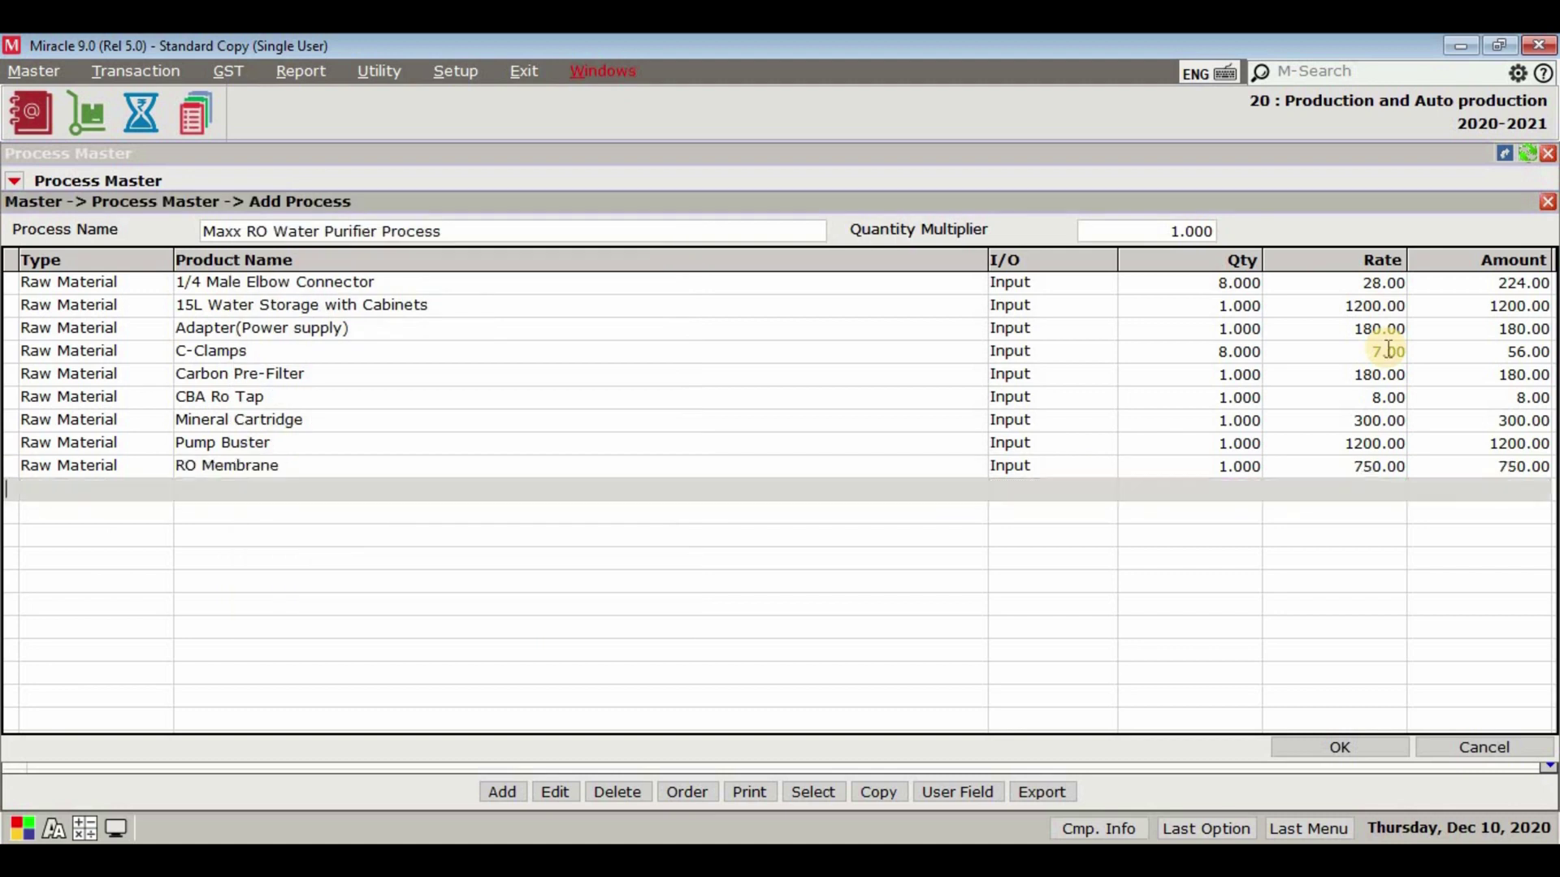
{"action": "key", "text": "Return"}
Add Sediment Pre-Filter as a raw material input with quantity 1 and rate 500.
{"action": "key", "text": "Return"}
{"action": "key", "text": "Return"}
{"action": "key", "text": "Down"}
{"action": "key", "text": "Return"}
{"action": "type", "text": "1"}
{"action": "key", "text": "Return"}
{"action": "type", "text": "500"}
Add Solenoid Valve as a raw material input with quantity 1 and rate 200.
{"action": "key", "text": "Down"}
{"action": "key", "text": "Return"}
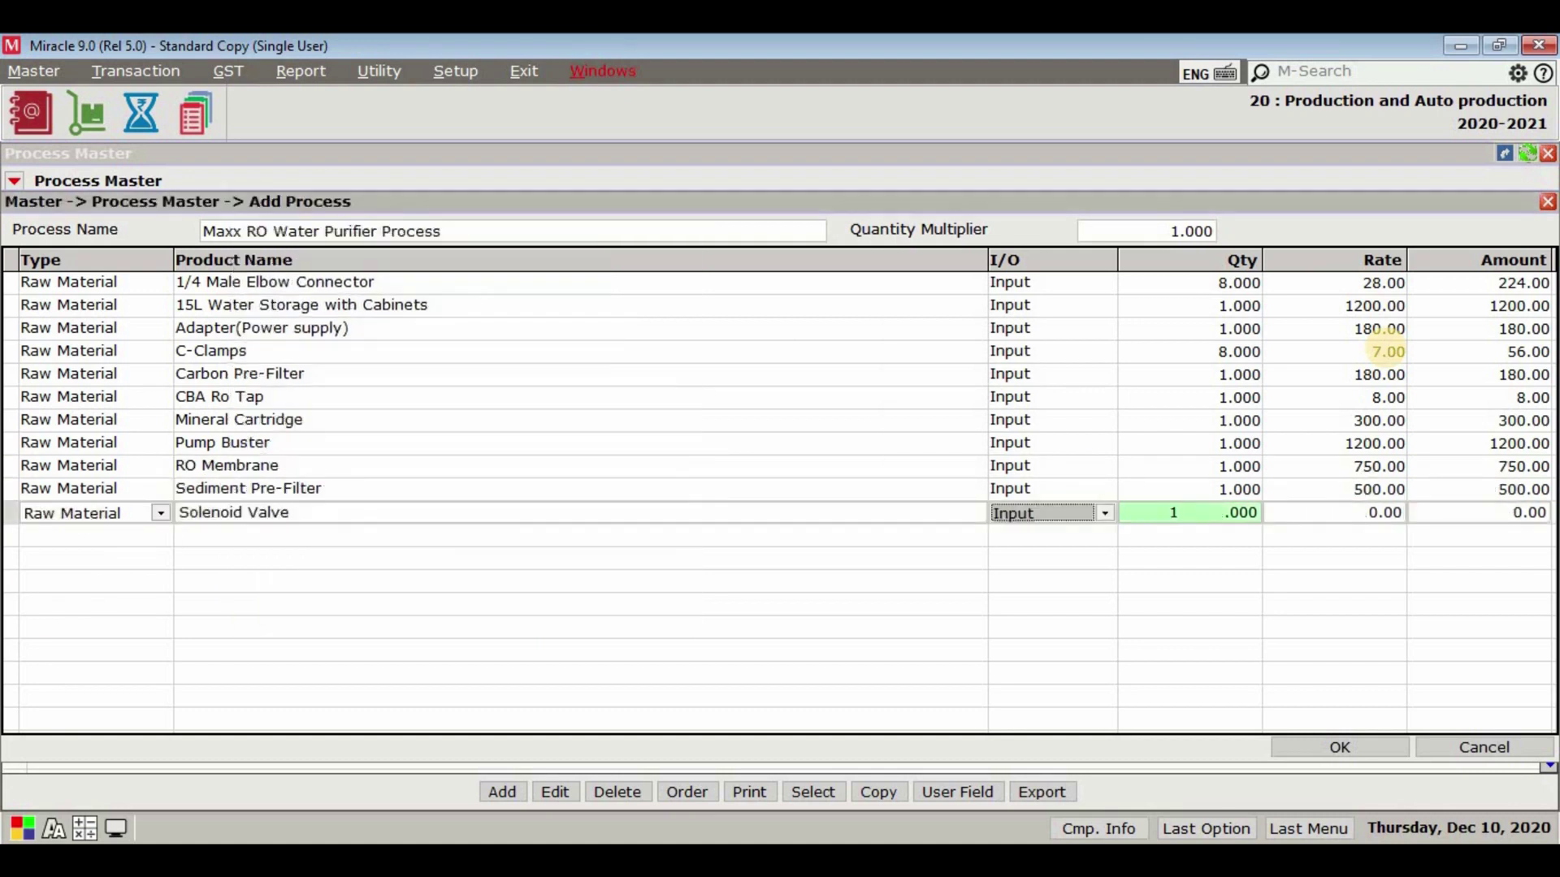
{"action": "type", "text": "1"}
{"action": "key", "text": "Return"}
{"action": "type", "text": "200"}
{"action": "key", "text": "Return"}
Add Three Side Tee Push 1/4" as a raw material input with quantity 2 and rate 32.
{"action": "key", "text": "Return"}
{"action": "key", "text": "Return"}
{"action": "key", "text": "Down"}
{"action": "key", "text": "Return"}
{"action": "type", "text": "2"}
{"action": "key", "text": "Return"}
{"action": "key", "text": "Return"}
Add Maxx RO Water Purifier(15ltr) as a Product row with I/O Output, quantity 1 and rate 4900.
{"action": "key", "text": "Down"}
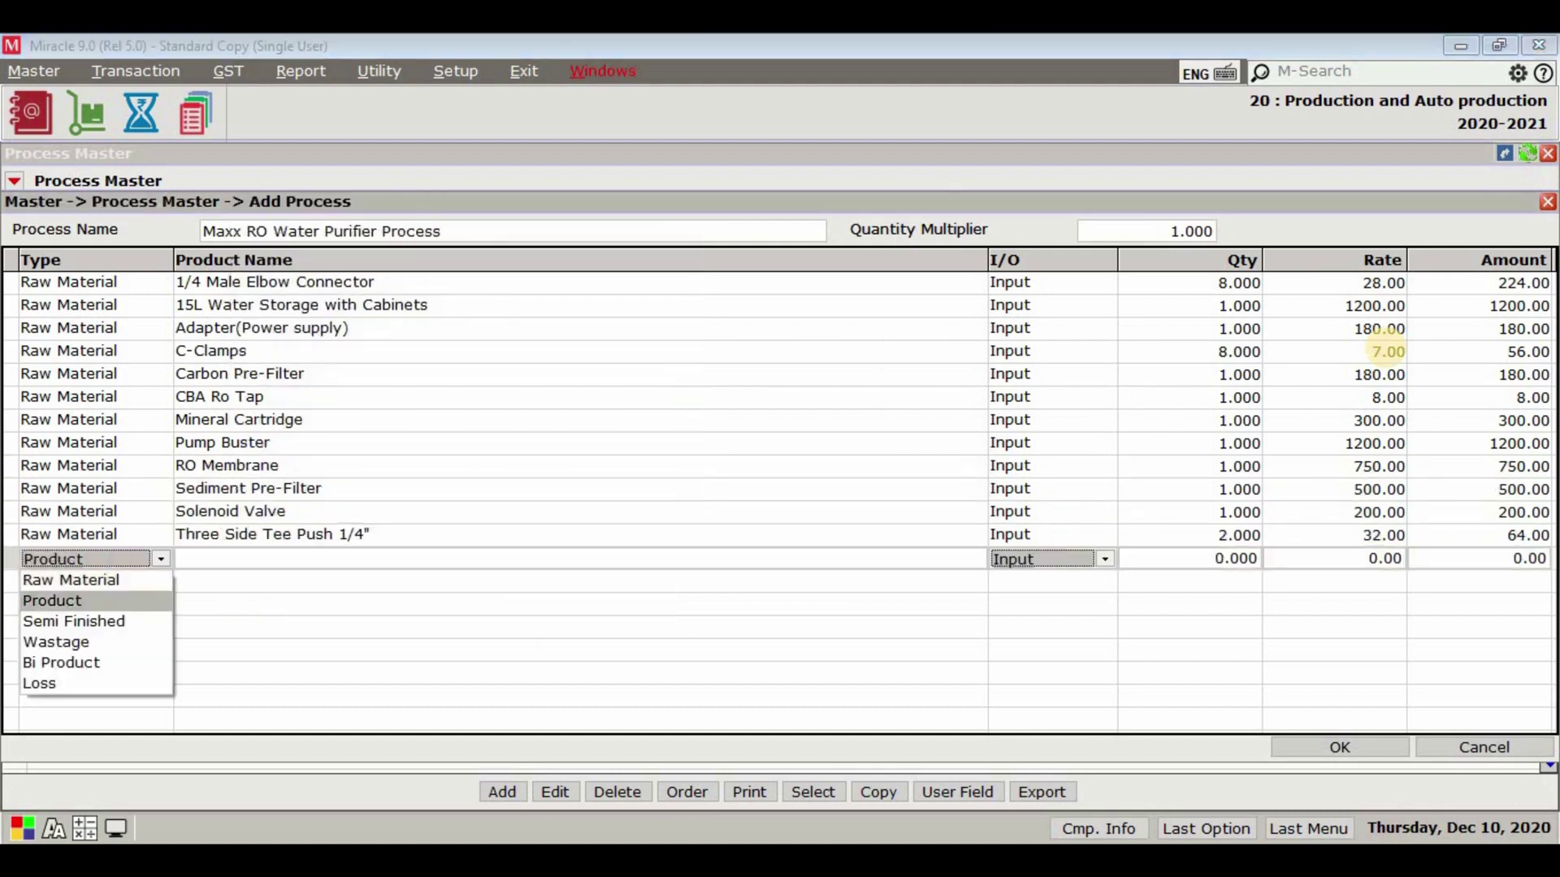
{"action": "key", "text": "Return"}
{"action": "key", "text": "Up"}
{"action": "key", "text": "Up"}
{"action": "key", "text": "Up"}
{"action": "key", "text": "Up"}
{"action": "key", "text": "Up"}
{"action": "key", "text": "Up"}
{"action": "key", "text": "Up"}
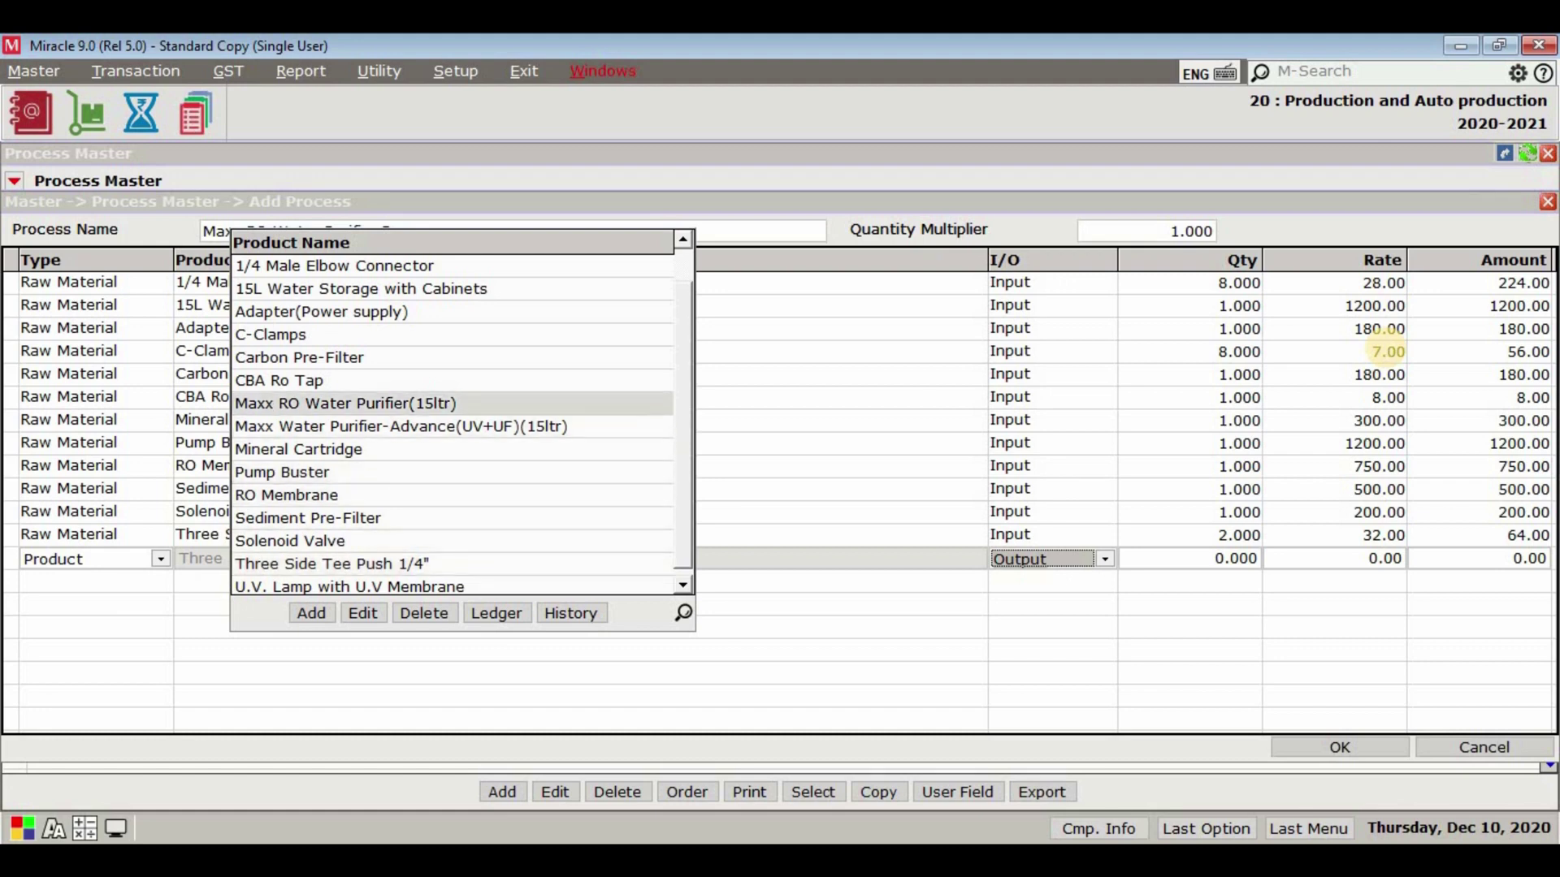
{"action": "left_click", "coordinate": [539, 403]}
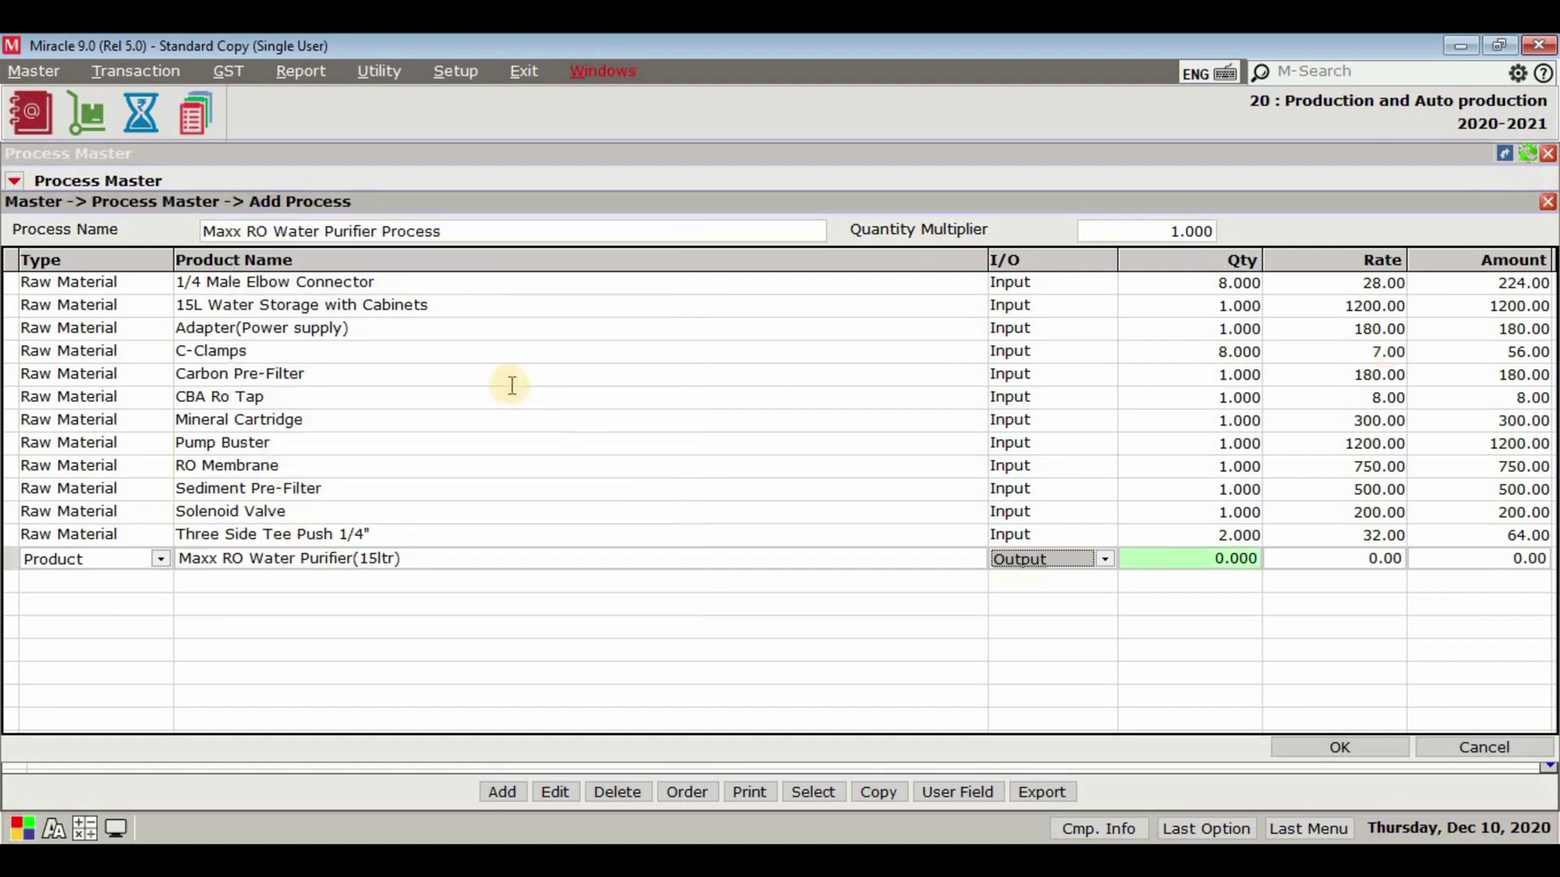
{"action": "type", "text": "1"}
{"action": "key", "text": "Return"}
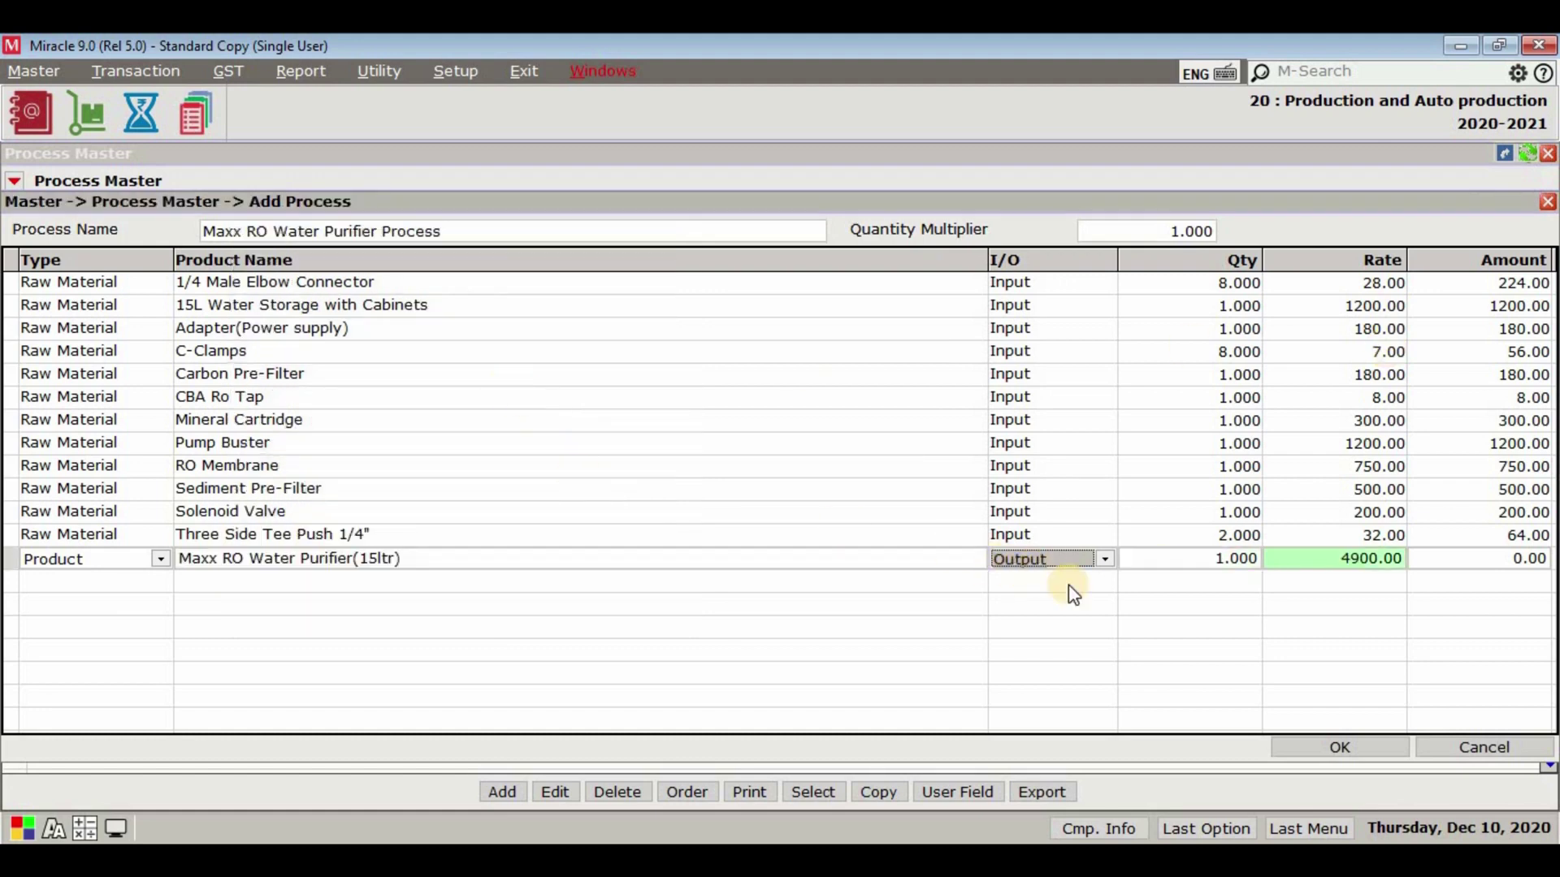
{"action": "key", "text": "Return"}
Finish the item rows and save the Maxx RO Water Purifier Process.
{"action": "key", "text": "Return"}
{"action": "key", "text": "Return"}
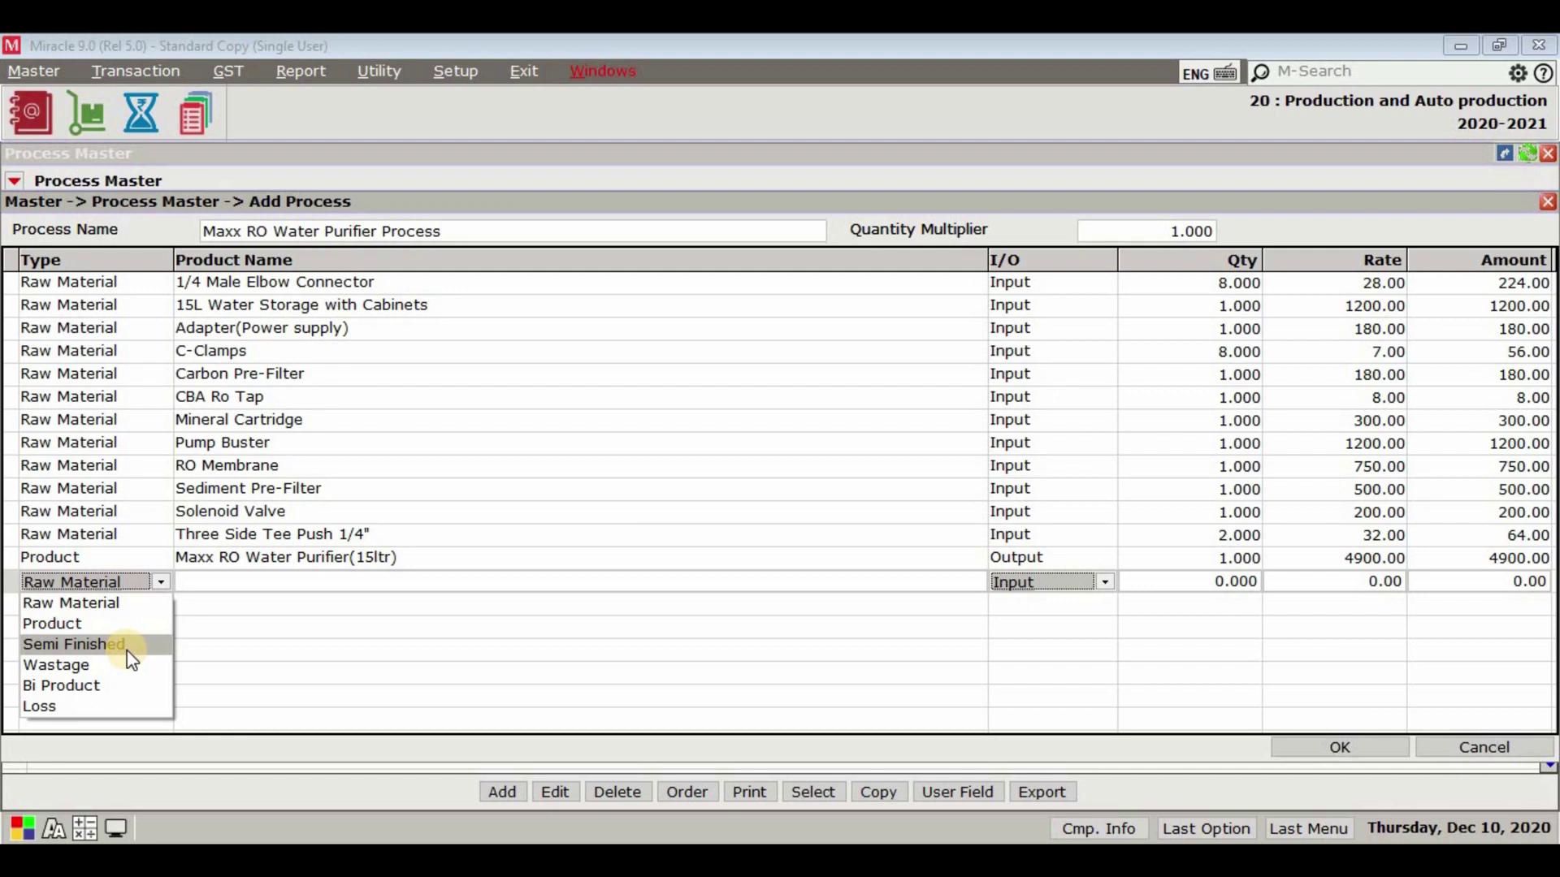
{"action": "key", "text": "Escape"}
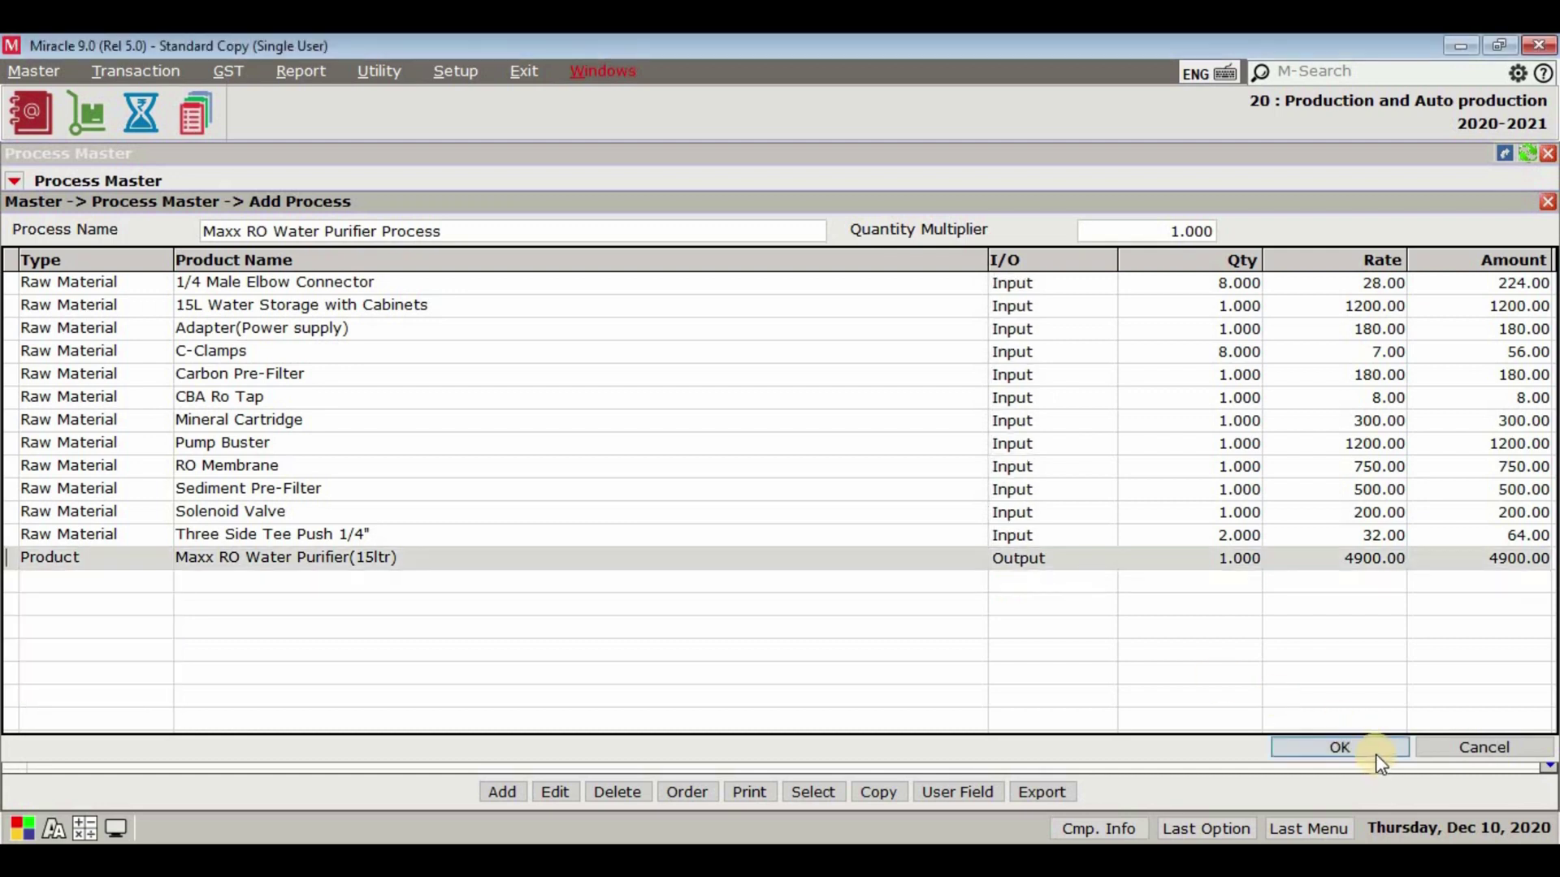
{"action": "left_click", "coordinate": [1376, 754]}
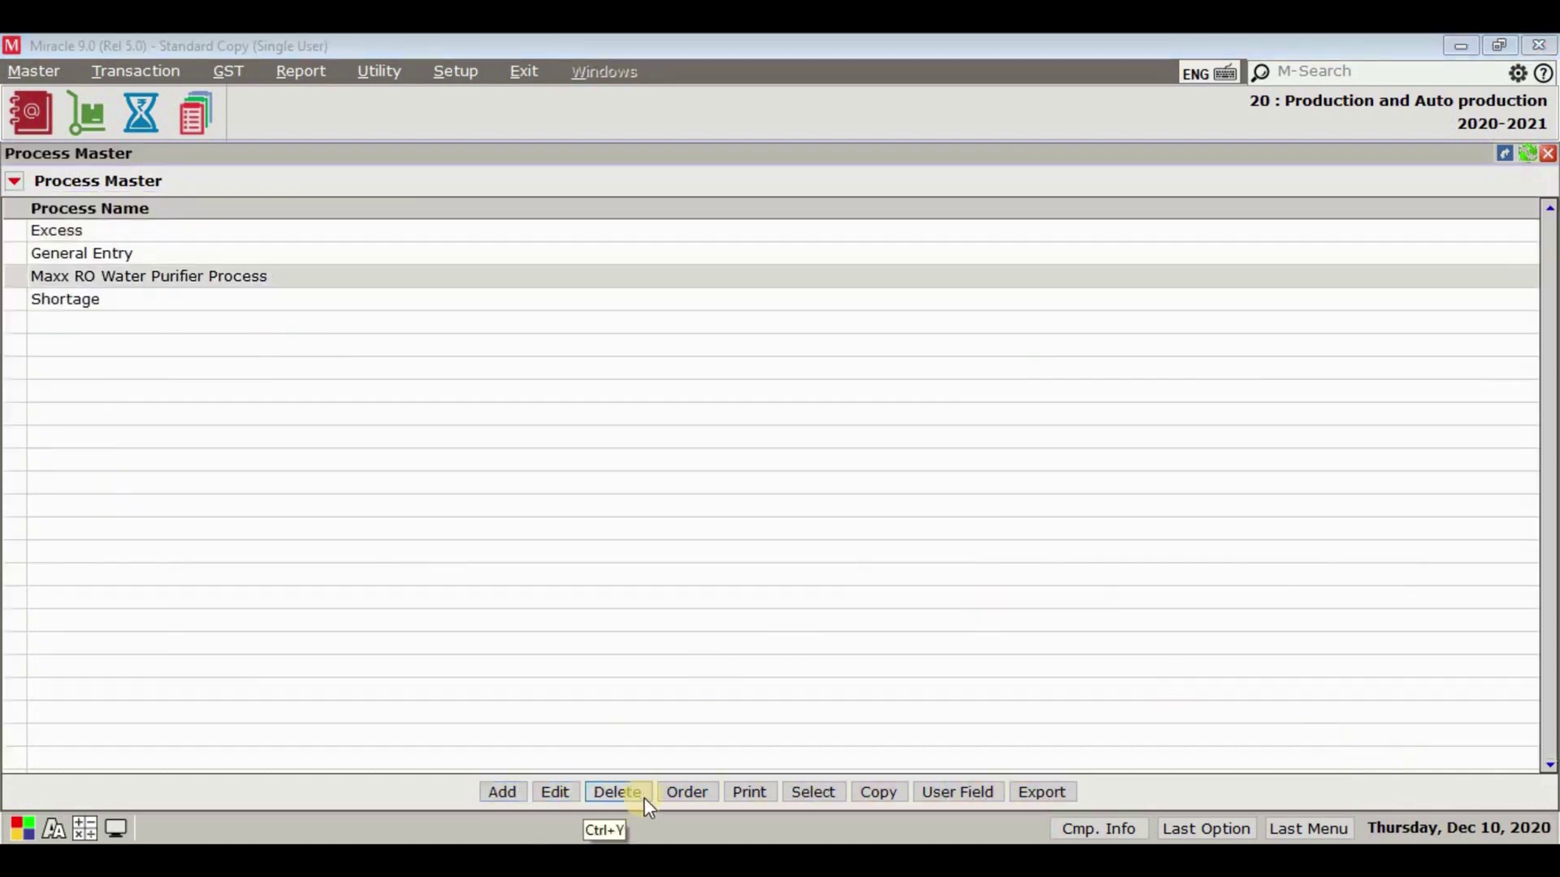
Arrange the process list by Process Name in descending order and select Maxx RO Water Purifier Process.
{"action": "left_click", "coordinate": [705, 791]}
{"action": "key", "text": "Return"}
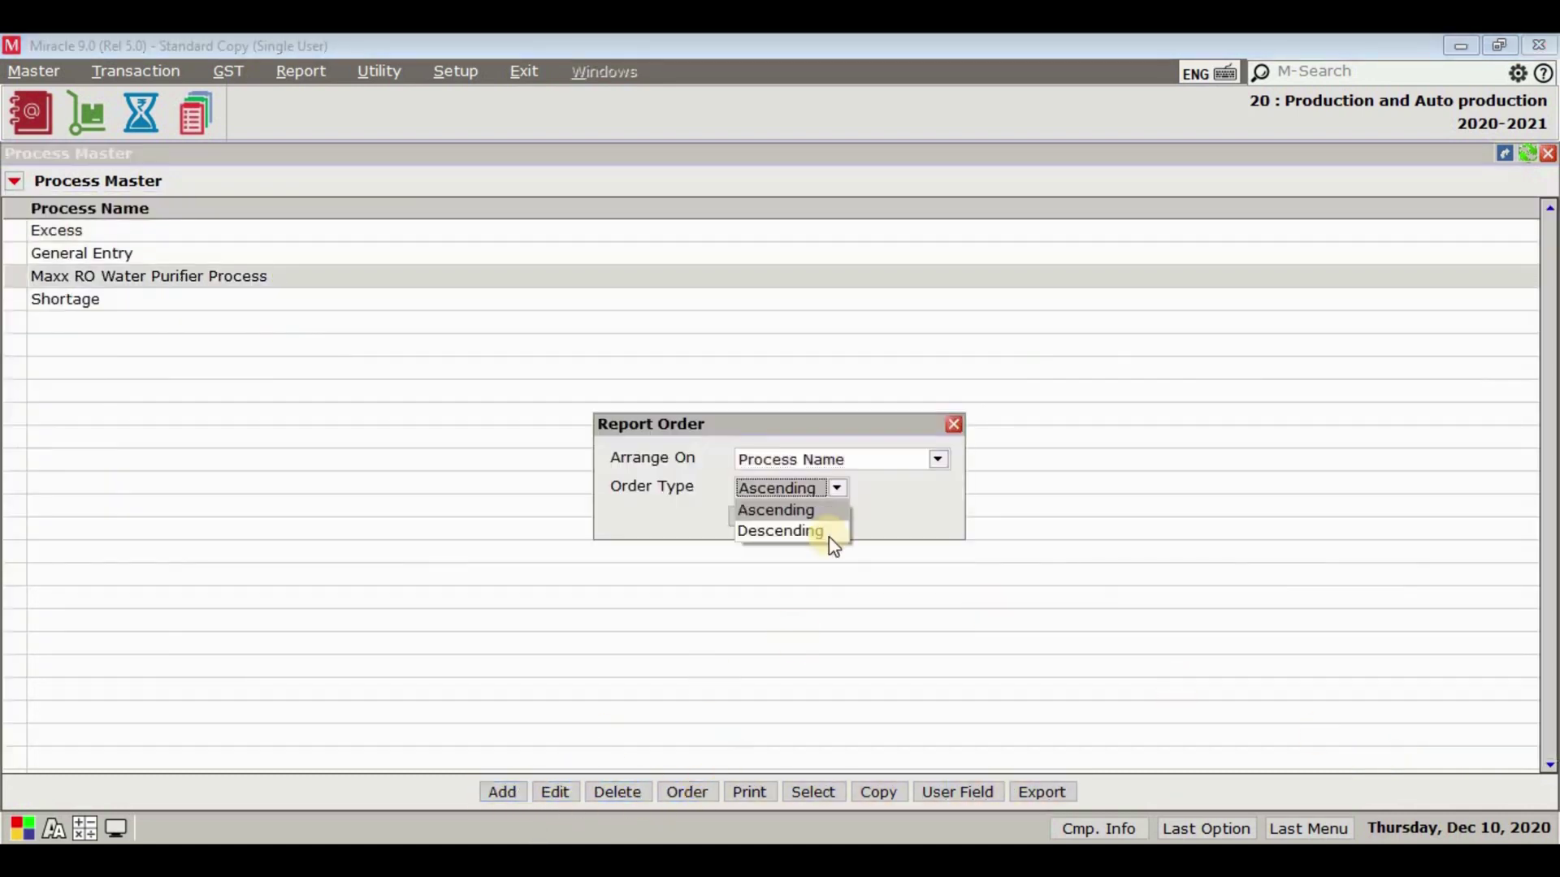
{"action": "left_click", "coordinate": [817, 529]}
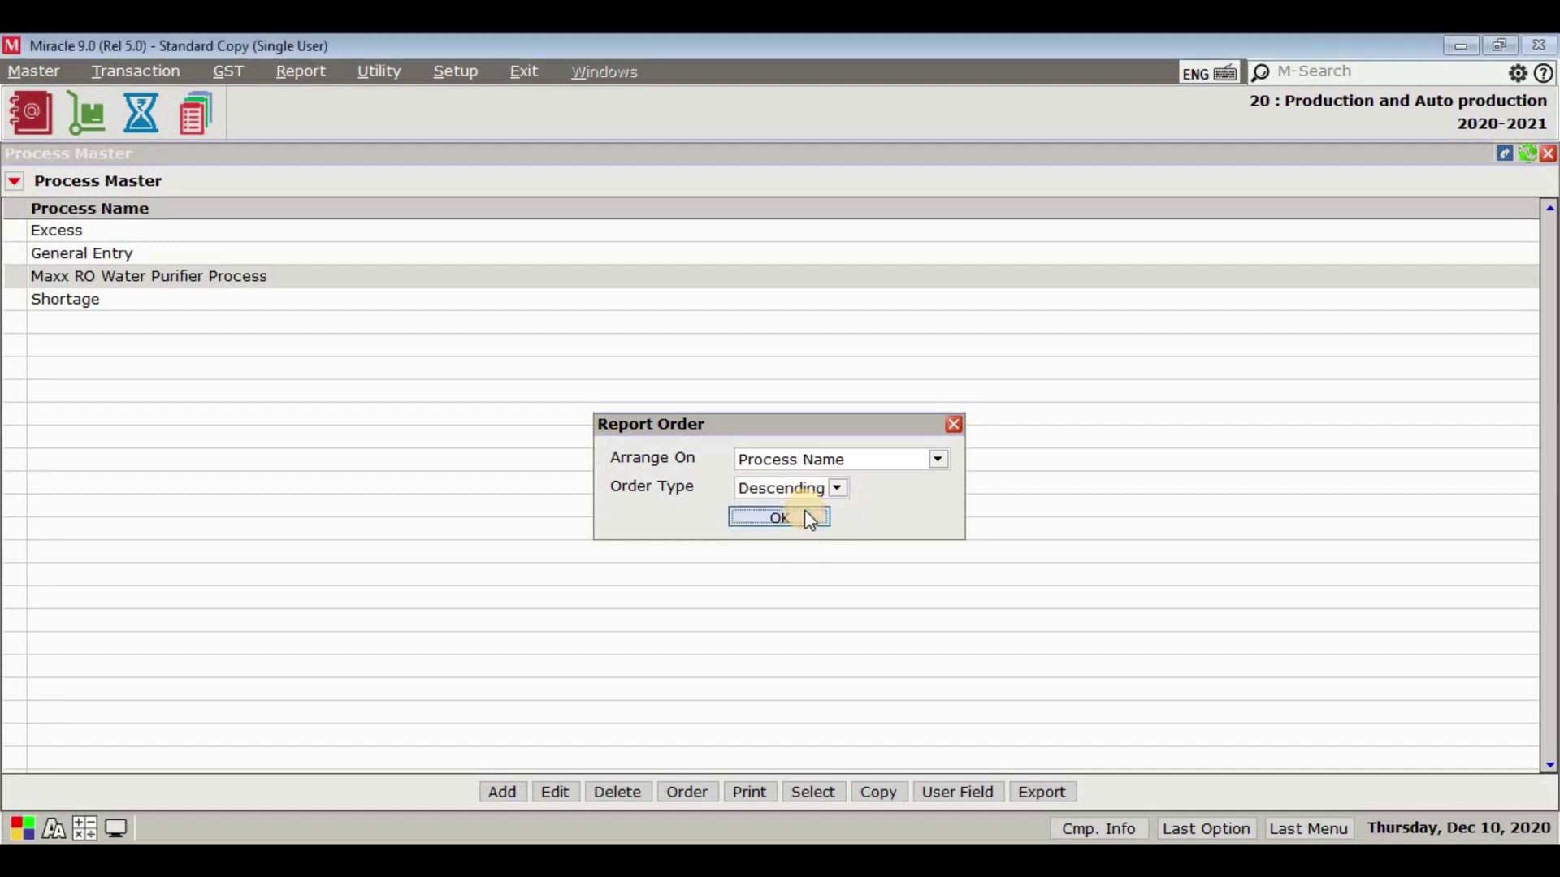
{"action": "left_click", "coordinate": [805, 509]}
{"action": "left_click", "coordinate": [758, 793]}
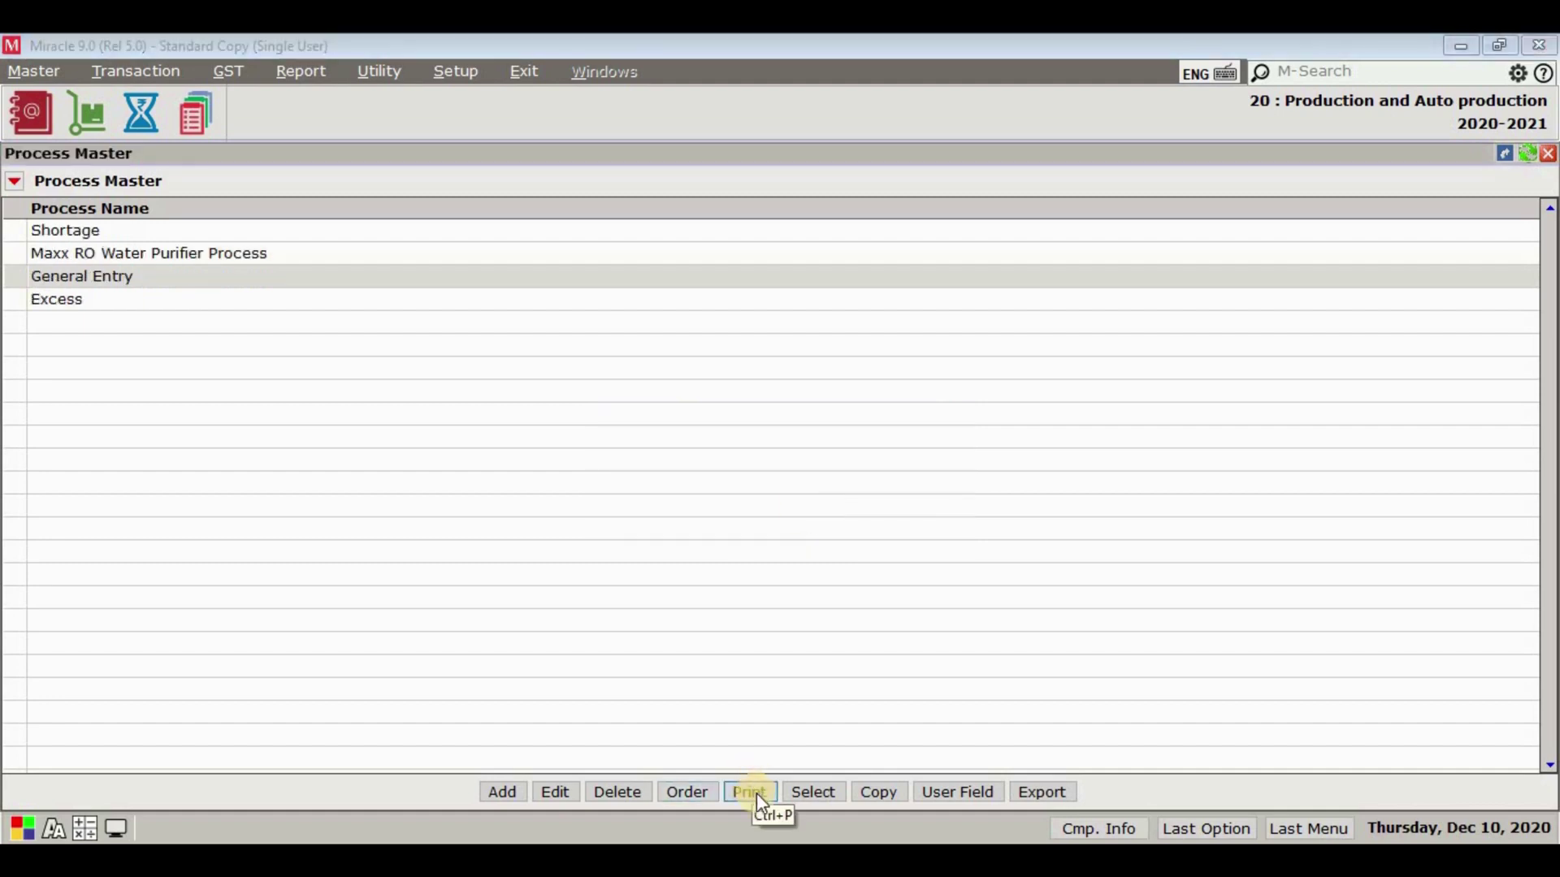
{"action": "key", "text": "Up"}
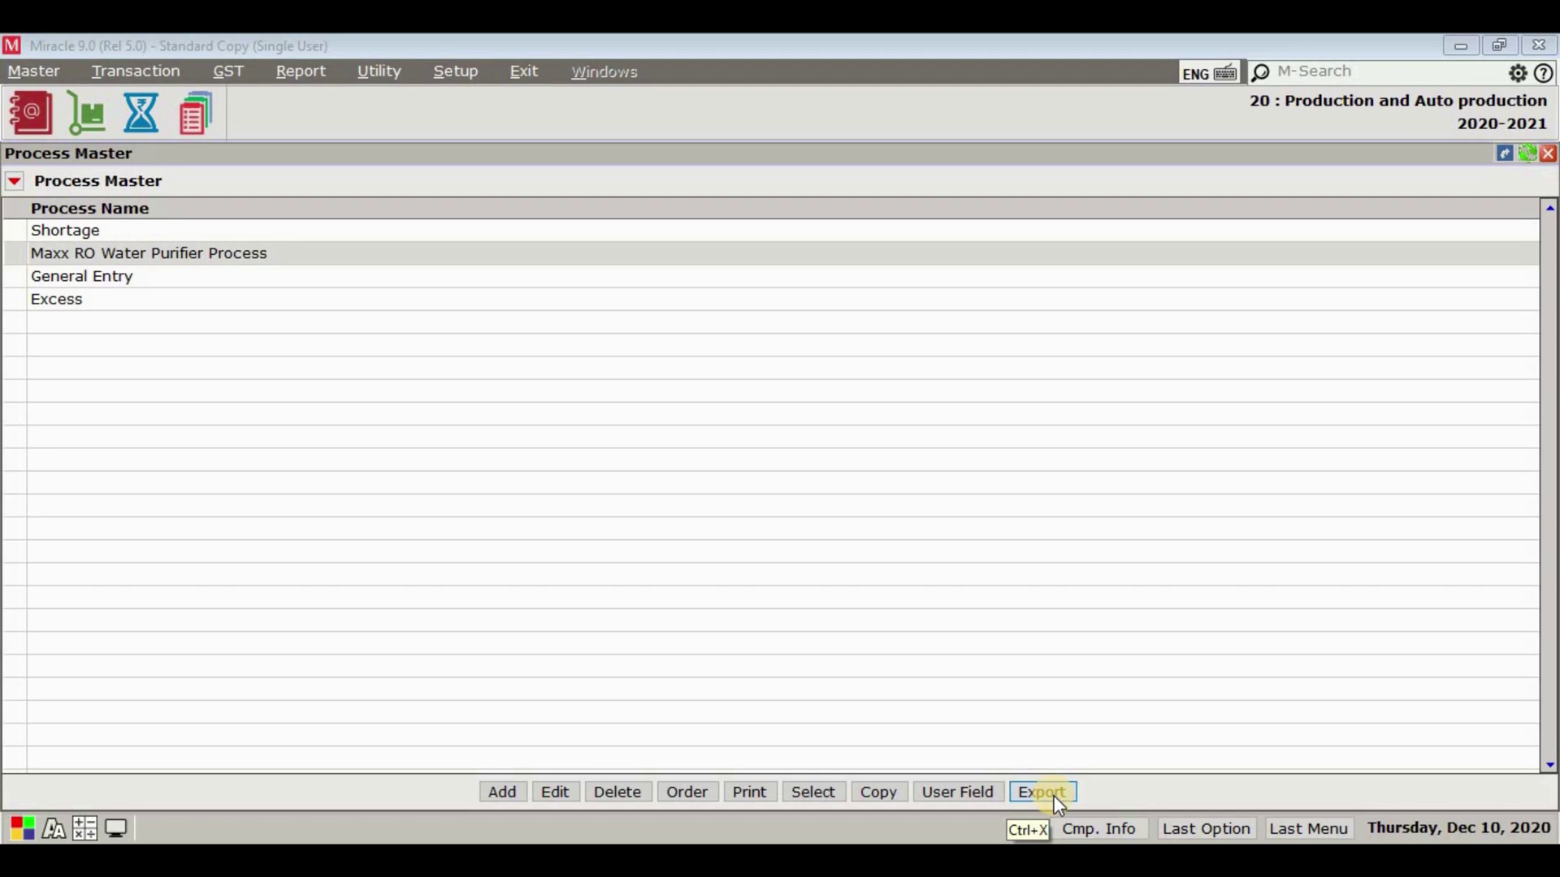
Create another process named "Maxx Advance Water Purifier Process" with a quantity multiplier of 1.
{"action": "key", "text": "Insert"}
{"action": "type", "text": "Maxx Advance Water Purifier Process"}
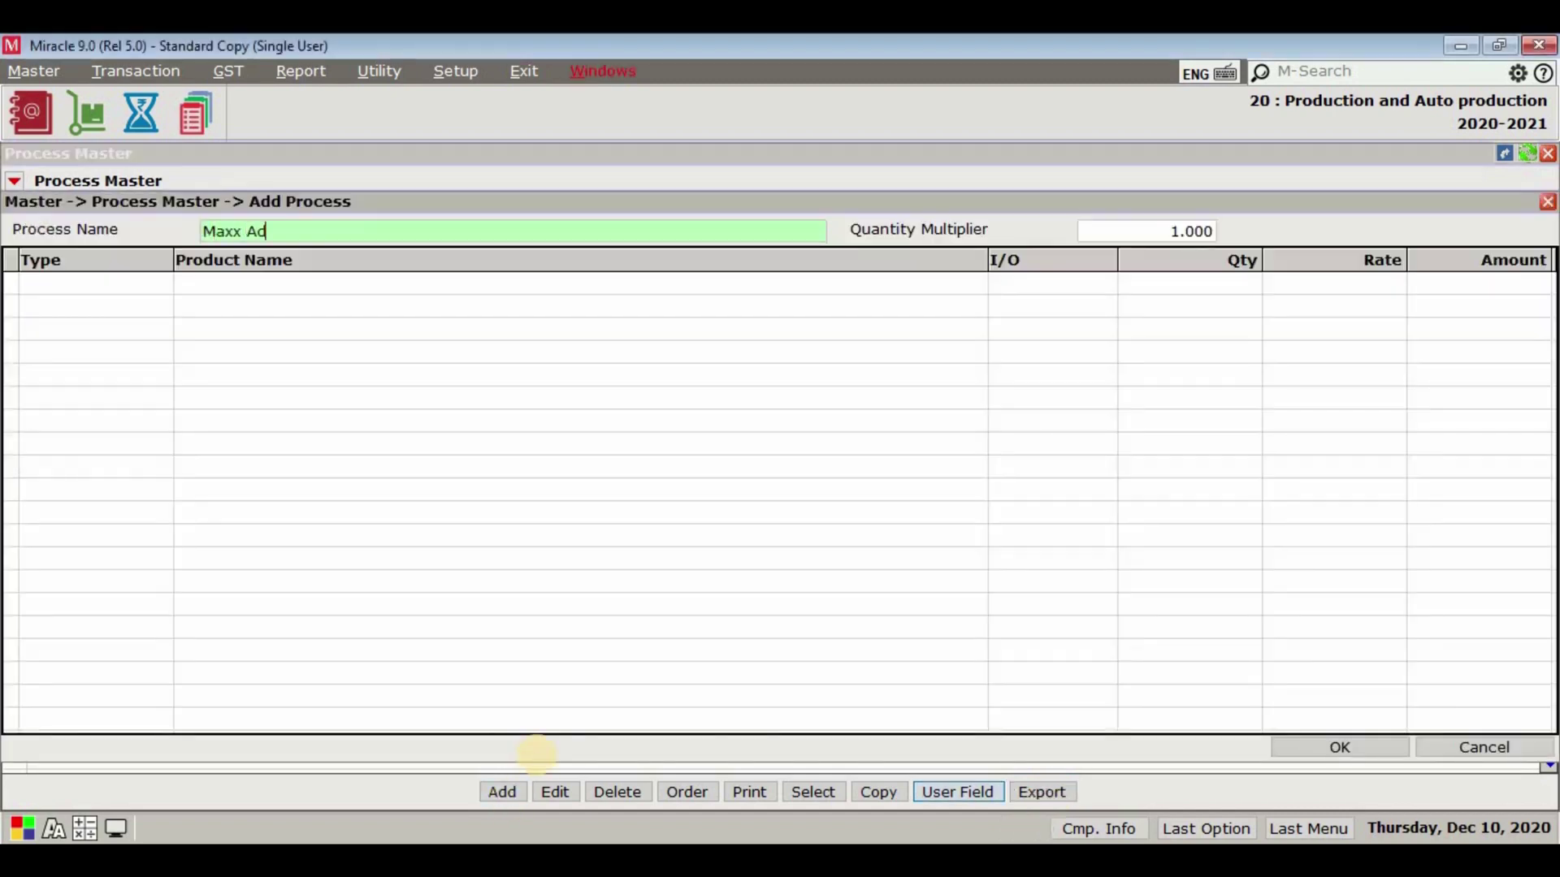
{"action": "key", "text": "Return"}
{"action": "key", "text": "Return"}
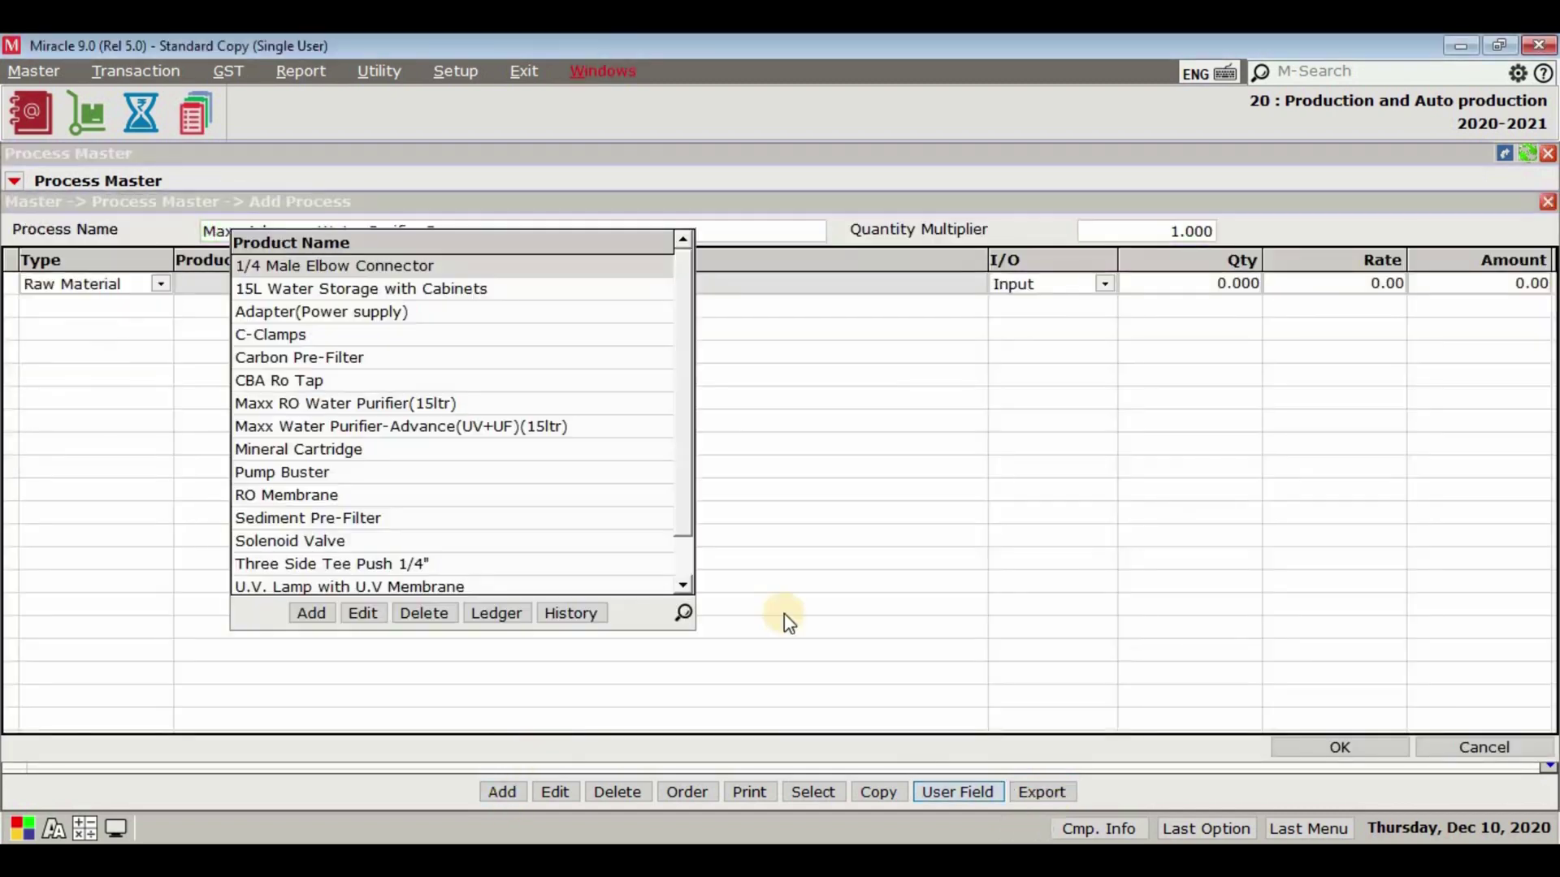
Add 1/4 Male Elbow Connector to the new process as a raw material input with quantity 14 and rate 28.
{"action": "key", "text": "Return"}
{"action": "key", "text": "Return"}
{"action": "type", "text": "14"}
{"action": "key", "text": "Return"}
{"action": "key", "text": "Return"}
{"action": "key", "text": "Return"}
Add 15L Water Storage with Cabinets to the process as a raw material input with quantity 1.
{"action": "key", "text": "Return"}
{"action": "key", "text": "Down"}
{"action": "key", "text": "Return"}
{"action": "key", "text": "Return"}
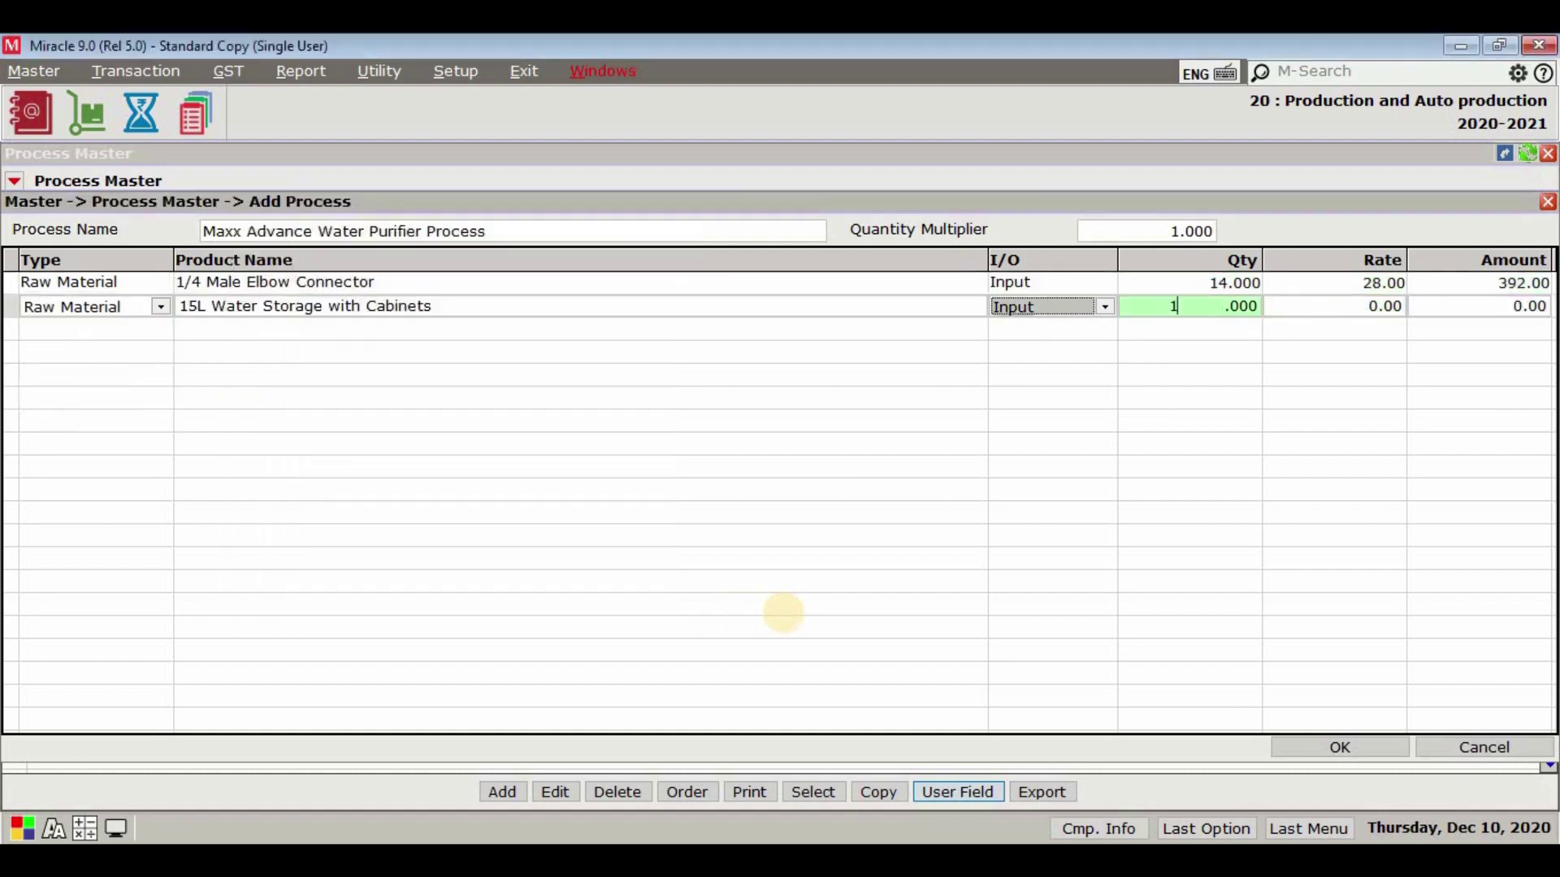
{"action": "type", "text": "1"}
{"action": "key", "text": "Return"}
{"action": "key", "text": "Return"}
{"action": "key", "text": "Return"}
Add Adapter(Power supply) to the process as a raw material input with quantity 1.
{"action": "key", "text": "Return"}
{"action": "key", "text": "Return"}
{"action": "key", "text": "Down"}
{"action": "key", "text": "Down"}
{"action": "key", "text": "Return"}
{"action": "key", "text": "Return"}
{"action": "type", "text": "1"}
{"action": "key", "text": "Return"}
{"action": "key", "text": "Return"}
{"action": "key", "text": "Return"}
Add C-Clamps to the process as a raw material input with quantity 10.
{"action": "key", "text": "Return"}
{"action": "key", "text": "Return"}
{"action": "key", "text": "Down"}
{"action": "key", "text": "Down"}
{"action": "key", "text": "Down"}
{"action": "key", "text": "Return"}
{"action": "key", "text": "Return"}
{"action": "type", "text": "10"}
{"action": "key", "text": "Return"}
{"action": "key", "text": "Return"}
{"action": "key", "text": "Return"}
Add Carbon Pre-Filter to the process as a raw material input with quantity 1.
{"action": "key", "text": "Return"}
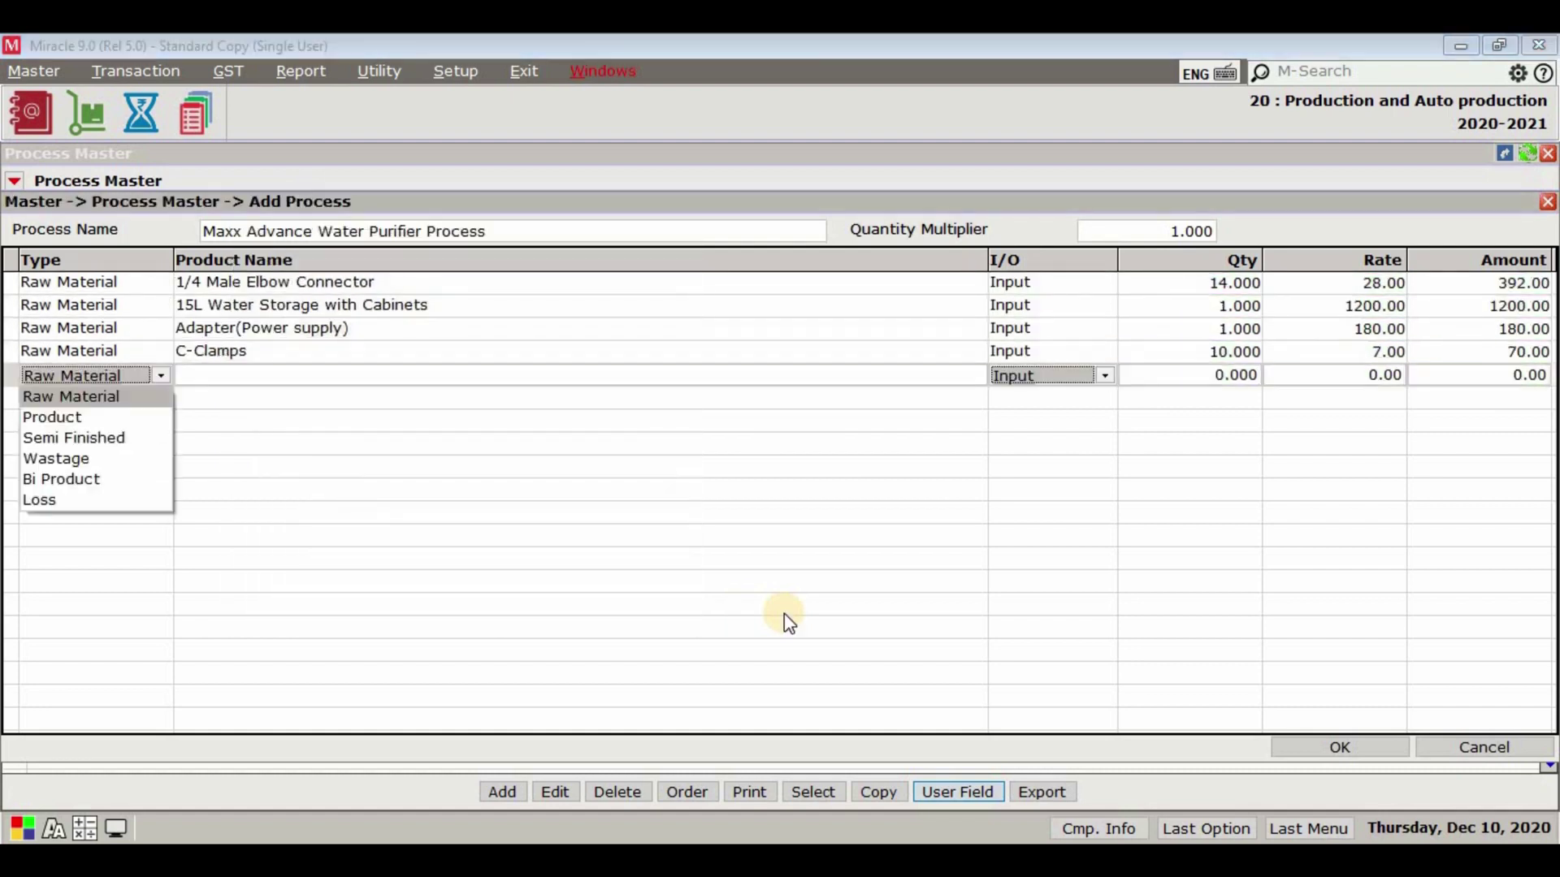
{"action": "key", "text": "Return"}
{"action": "key", "text": "Down"}
{"action": "key", "text": "Return"}
{"action": "key", "text": "Return"}
{"action": "type", "text": "1"}
{"action": "key", "text": "Return"}
{"action": "key", "text": "Return"}
{"action": "key", "text": "Return"}
Add CBA Ro Tap to the process as a raw material input with quantity 1.
{"action": "key", "text": "Return"}
{"action": "key", "text": "Return"}
{"action": "key", "text": "Down"}
{"action": "key", "text": "Return"}
{"action": "key", "text": "Return"}
{"action": "type", "text": "1"}
{"action": "key", "text": "Return"}
{"action": "key", "text": "Return"}
{"action": "key", "text": "Return"}
Add Mineral Cartridge to the process as a raw material input with quantity 1.
{"action": "key", "text": "Return"}
{"action": "key", "text": "Return"}
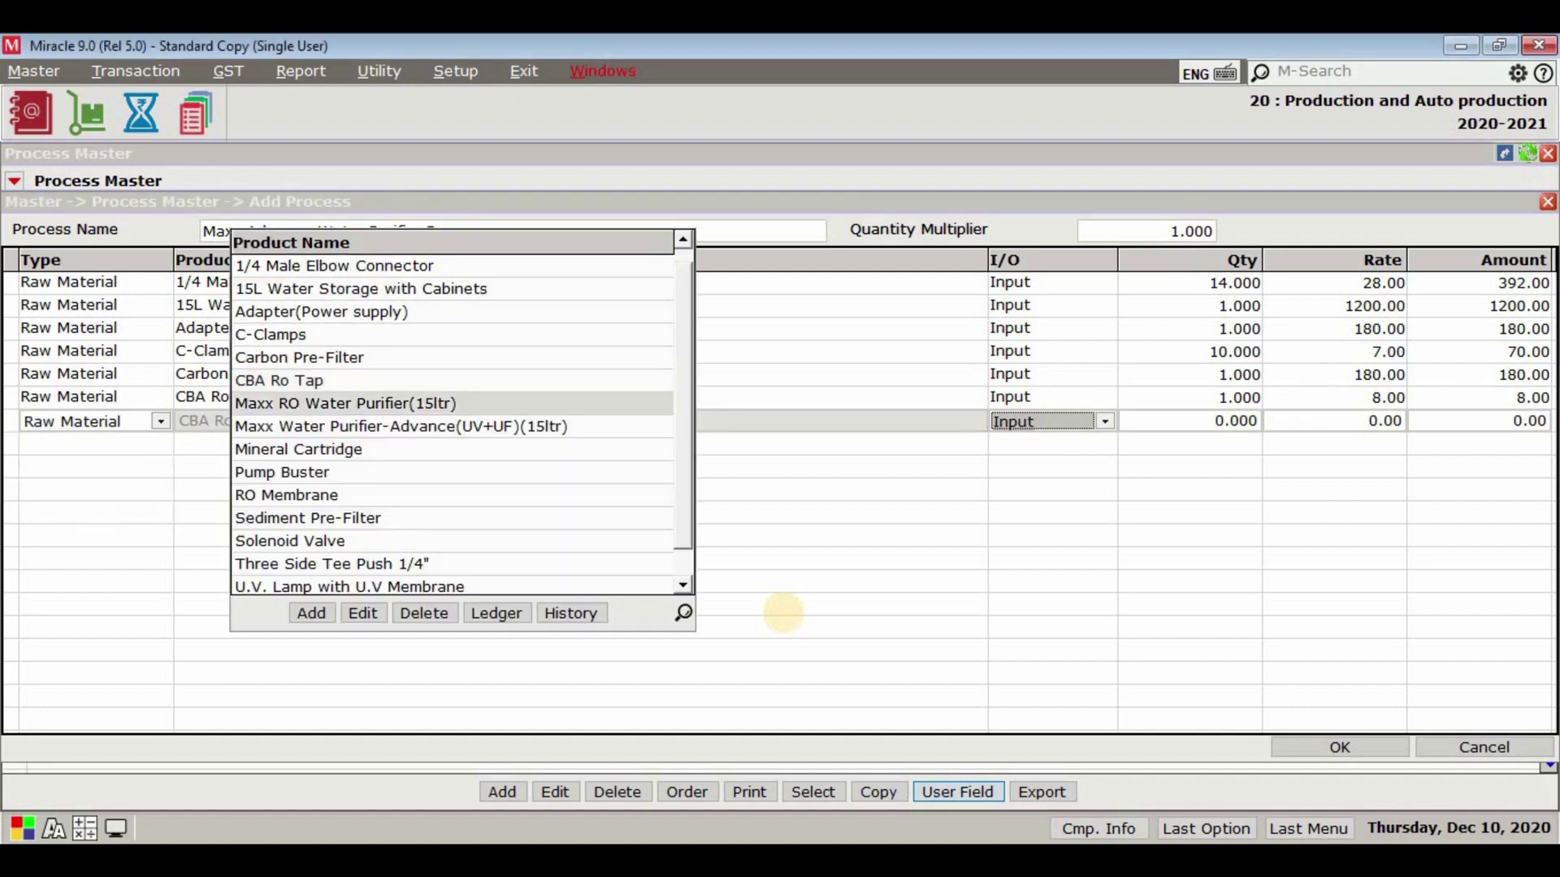
{"action": "key", "text": "Down"}
{"action": "key", "text": "Down"}
{"action": "key", "text": "Return"}
{"action": "key", "text": "Return"}
{"action": "type", "text": "1"}
{"action": "key", "text": "Return"}
{"action": "key", "text": "Return"}
{"action": "key", "text": "Return"}
Add Pump Buster to the process as a raw material input with quantity 1.
{"action": "key", "text": "Return"}
{"action": "key", "text": "Return"}
{"action": "key", "text": "Down"}
{"action": "key", "text": "Return"}
{"action": "key", "text": "Return"}
{"action": "type", "text": "1"}
{"action": "key", "text": "Return"}
{"action": "key", "text": "Return"}
{"action": "key", "text": "Return"}
Add RO Membrane to the process as a raw material input with quantity 1.
{"action": "key", "text": "Return"}
{"action": "key", "text": "Return"}
{"action": "key", "text": "Return"}
{"action": "key", "text": "Down"}
{"action": "key", "text": "Return"}
{"action": "key", "text": "Return"}
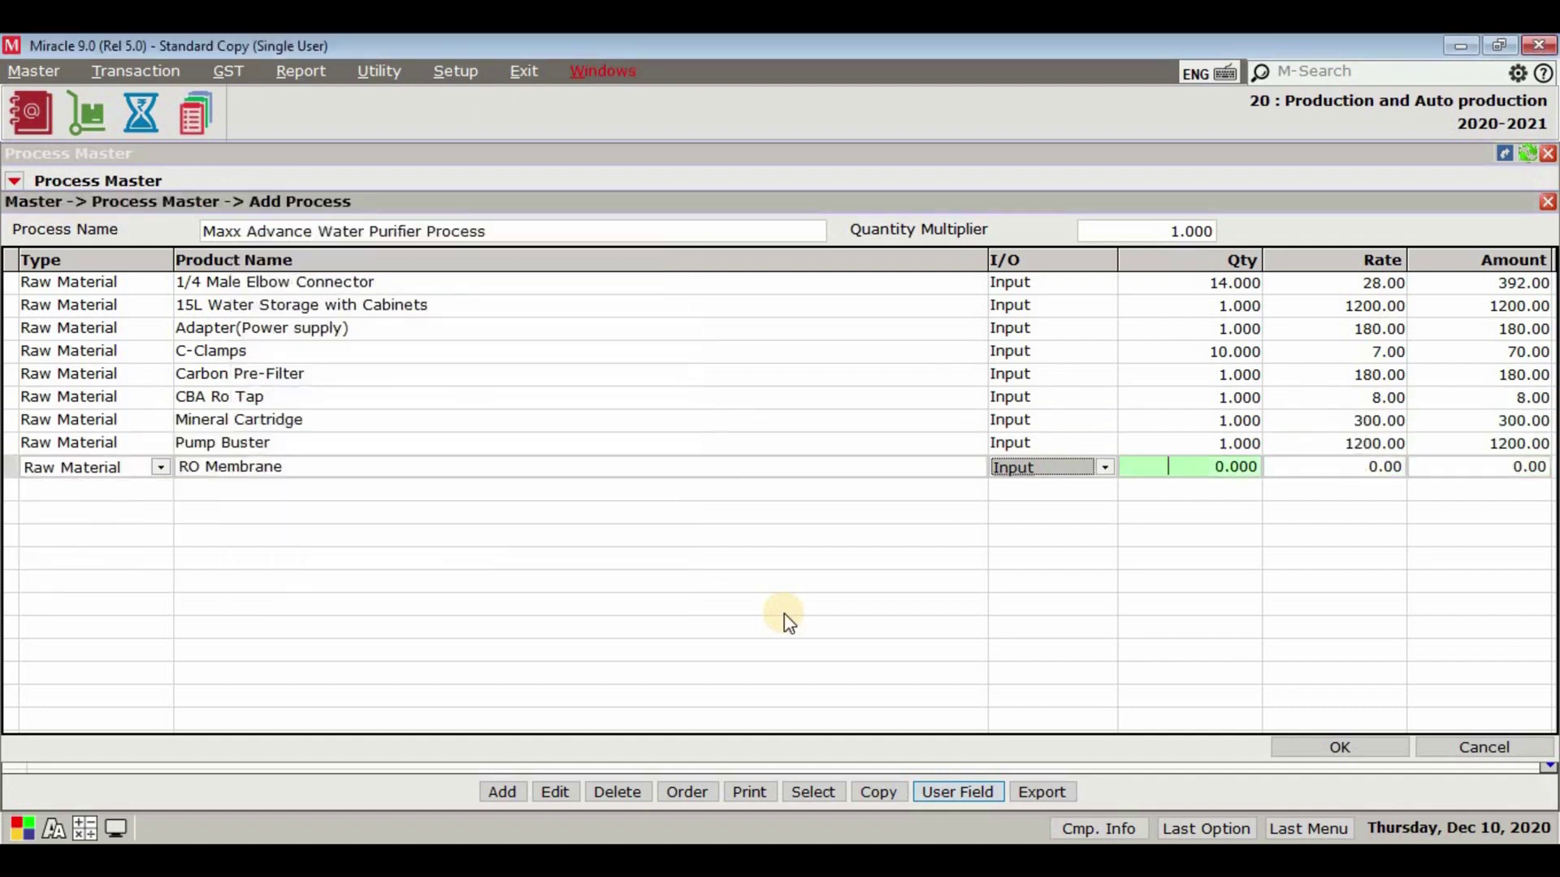
{"action": "type", "text": "1"}
{"action": "key", "text": "Return"}
{"action": "key", "text": "Return"}
{"action": "key", "text": "Return"}
Add Sediment Pre-Filter to the process as a raw material input with quantity 1.
{"action": "key", "text": "Return"}
{"action": "key", "text": "Return"}
{"action": "key", "text": "Return"}
{"action": "key", "text": "Down"}
{"action": "key", "text": "Return"}
{"action": "key", "text": "Return"}
{"action": "type", "text": "1"}
{"action": "key", "text": "Return"}
{"action": "key", "text": "Return"}
{"action": "key", "text": "Return"}
Add Solenoid Valve to the process as a raw material input with quantity 1.
{"action": "key", "text": "Return"}
{"action": "key", "text": "Return"}
{"action": "key", "text": "Return"}
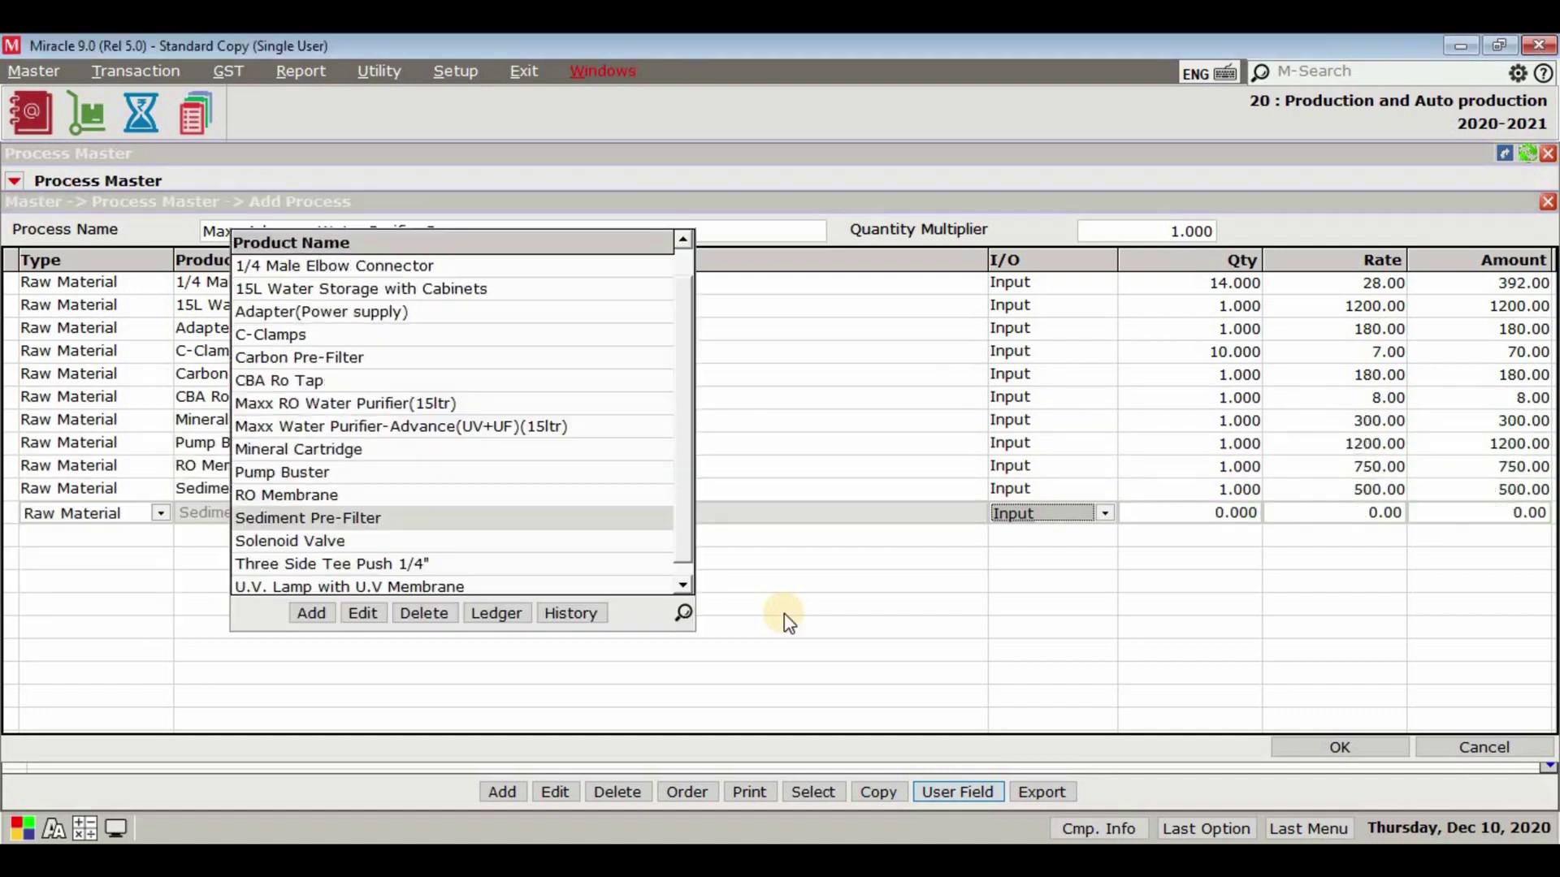
{"action": "key", "text": "Down"}
{"action": "key", "text": "Return"}
{"action": "key", "text": "Return"}
{"action": "type", "text": "1"}
{"action": "key", "text": "Return"}
{"action": "key", "text": "Return"}
{"action": "key", "text": "Return"}
Add Three Side Tee Push 1/4" to the process as a raw material input with quantity 3.
{"action": "key", "text": "Return"}
{"action": "key", "text": "Return"}
{"action": "key", "text": "Return"}
{"action": "key", "text": "Down"}
{"action": "key", "text": "Return"}
{"action": "key", "text": "Return"}
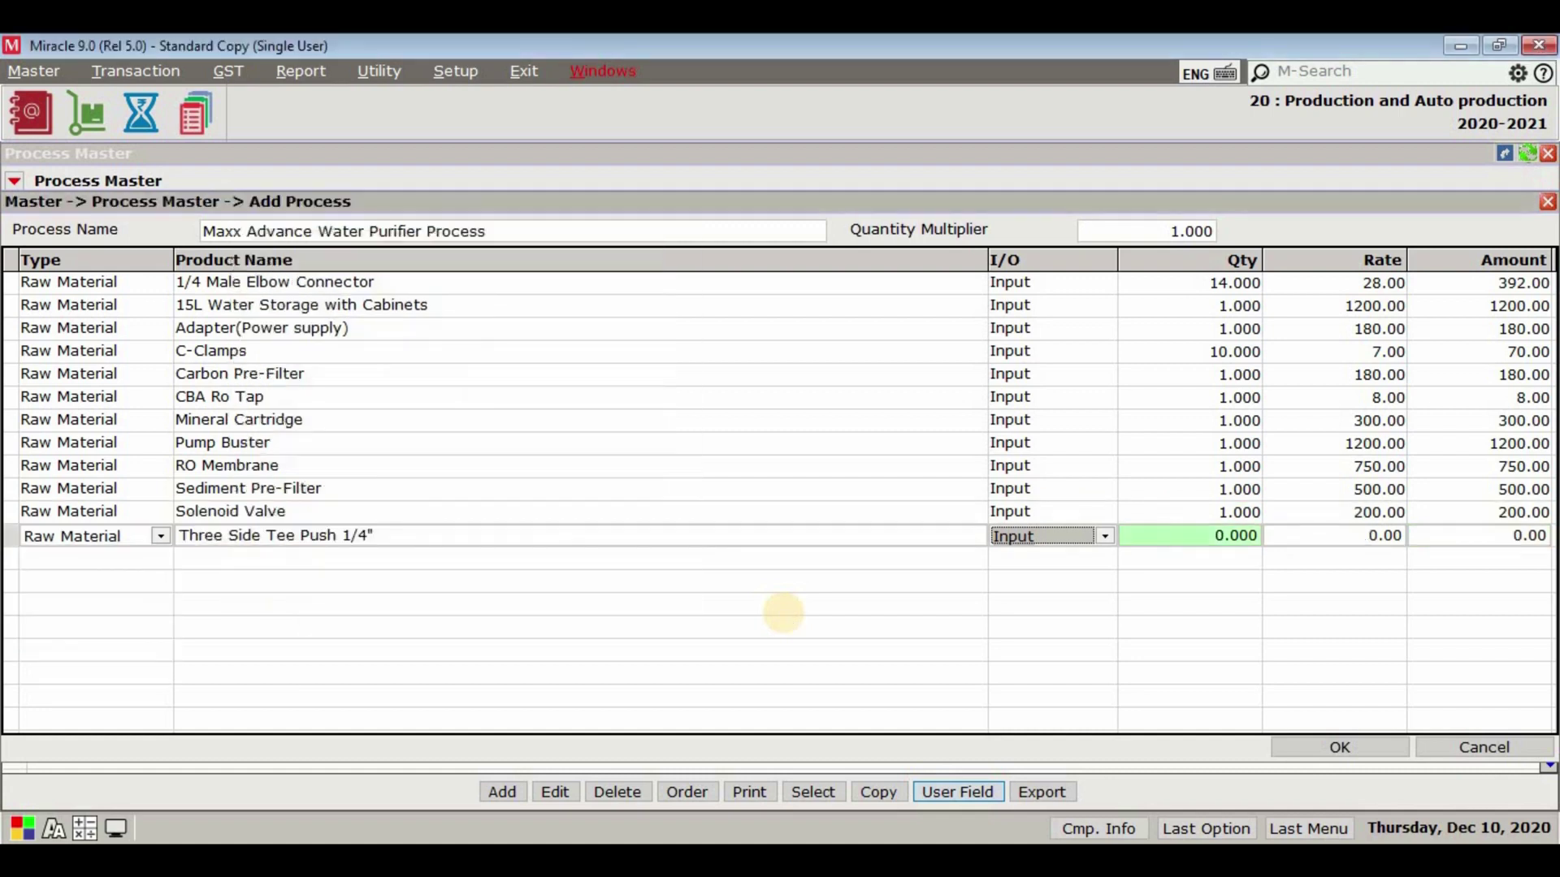
{"action": "type", "text": "3"}
{"action": "key", "text": "Return"}
{"action": "key", "text": "Return"}
{"action": "key", "text": "Return"}
Add U.V. Lamp with U.V Membrane to the process as a raw material input with quantity 1.
{"action": "key", "text": "Return"}
{"action": "key", "text": "Return"}
{"action": "key", "text": "Down"}
{"action": "key", "text": "Return"}
{"action": "key", "text": "Return"}
{"action": "key", "text": "Return"}
{"action": "key", "text": "Return"}
{"action": "key", "text": "Return"}
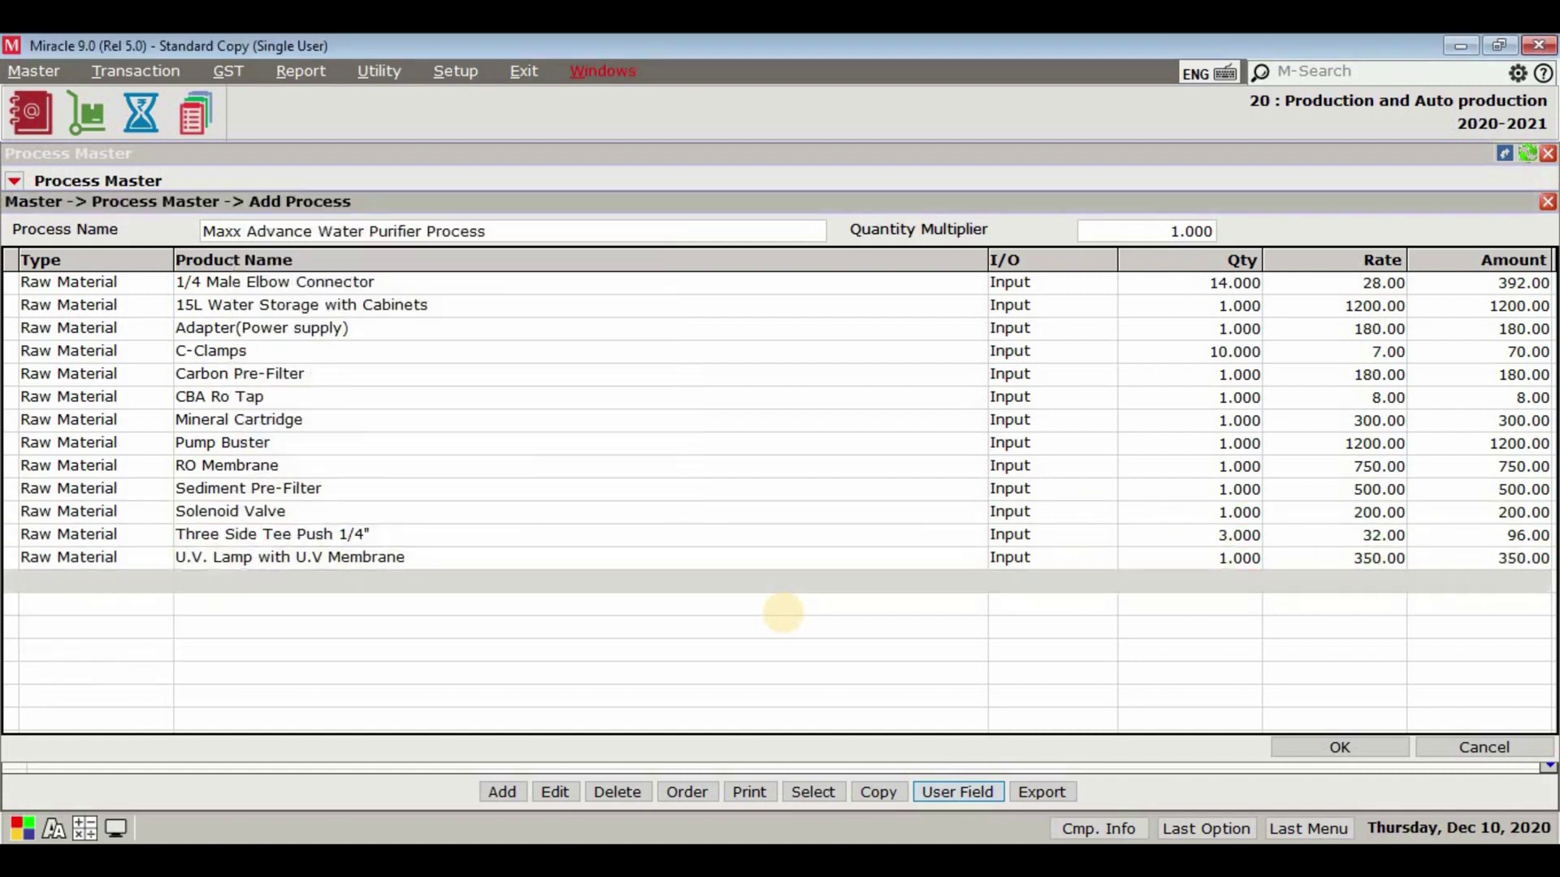
Add UF Membrane to the process as a raw material input with quantity 1.
{"action": "key", "text": "Return"}
{"action": "key", "text": "Return"}
{"action": "key", "text": "Down"}
{"action": "key", "text": "Return"}
{"action": "key", "text": "Return"}
Add Maxx Water Purifier-Advance(UV+UF)(15ltr) as a Product output with quantity 1 and save the process.
{"action": "key", "text": "Down"}
{"action": "key", "text": "Return"}
{"action": "key", "text": "Up"}
{"action": "key", "text": "Up"}
{"action": "key", "text": "Up"}
{"action": "key", "text": "Up"}
{"action": "key", "text": "Up"}
{"action": "key", "text": "Up"}
{"action": "key", "text": "Up"}
{"action": "key", "text": "Up"}
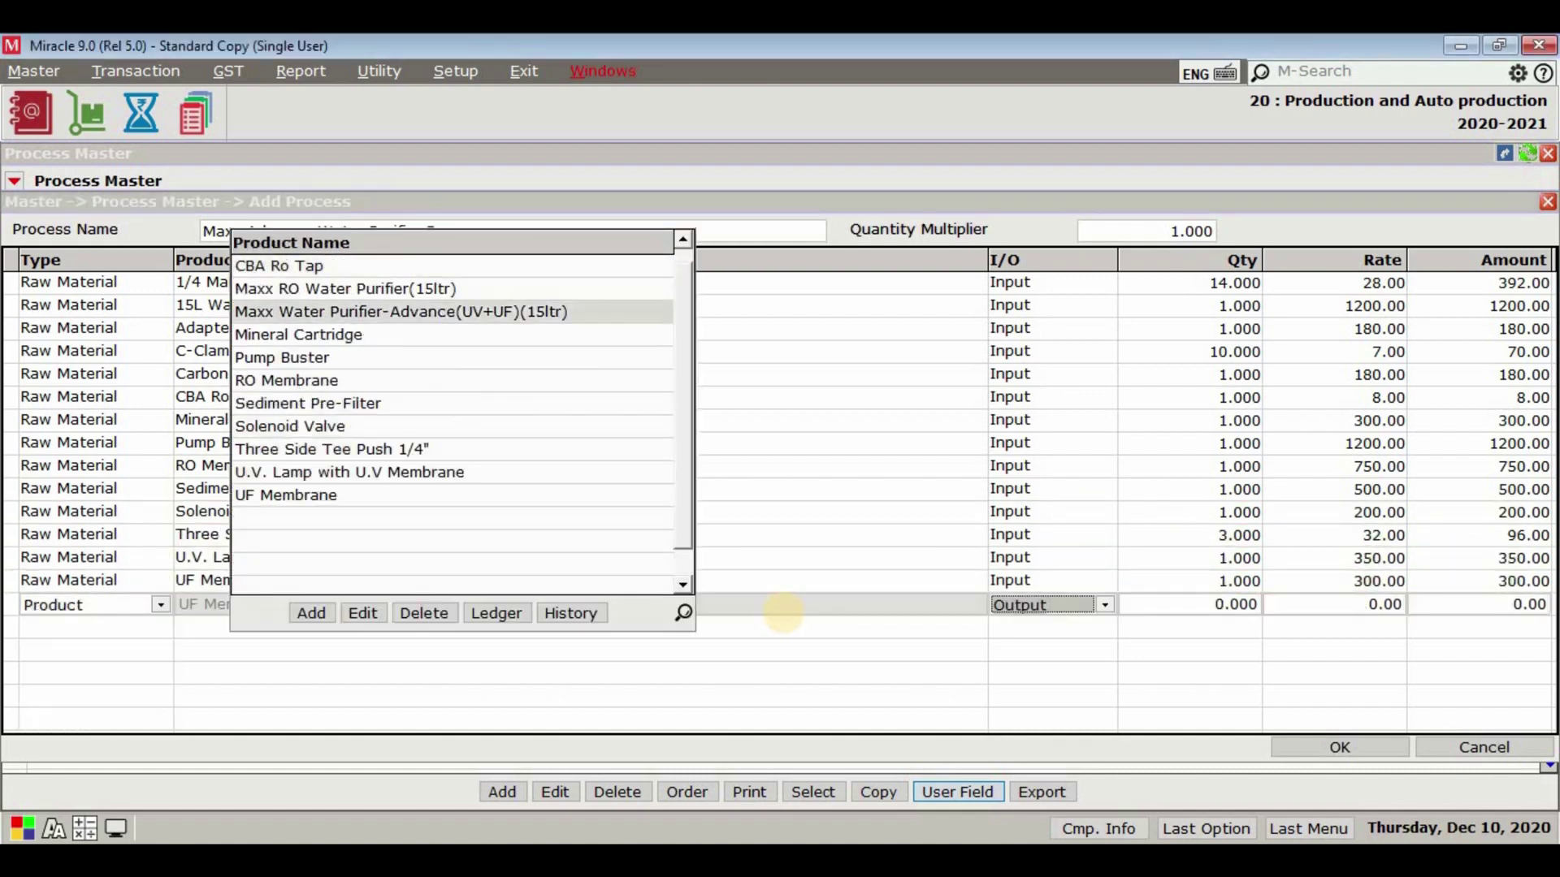
{"action": "double_click", "coordinate": [598, 308]}
{"action": "key", "text": "Return"}
{"action": "key", "text": "Return"}
{"action": "key", "text": "Return"}
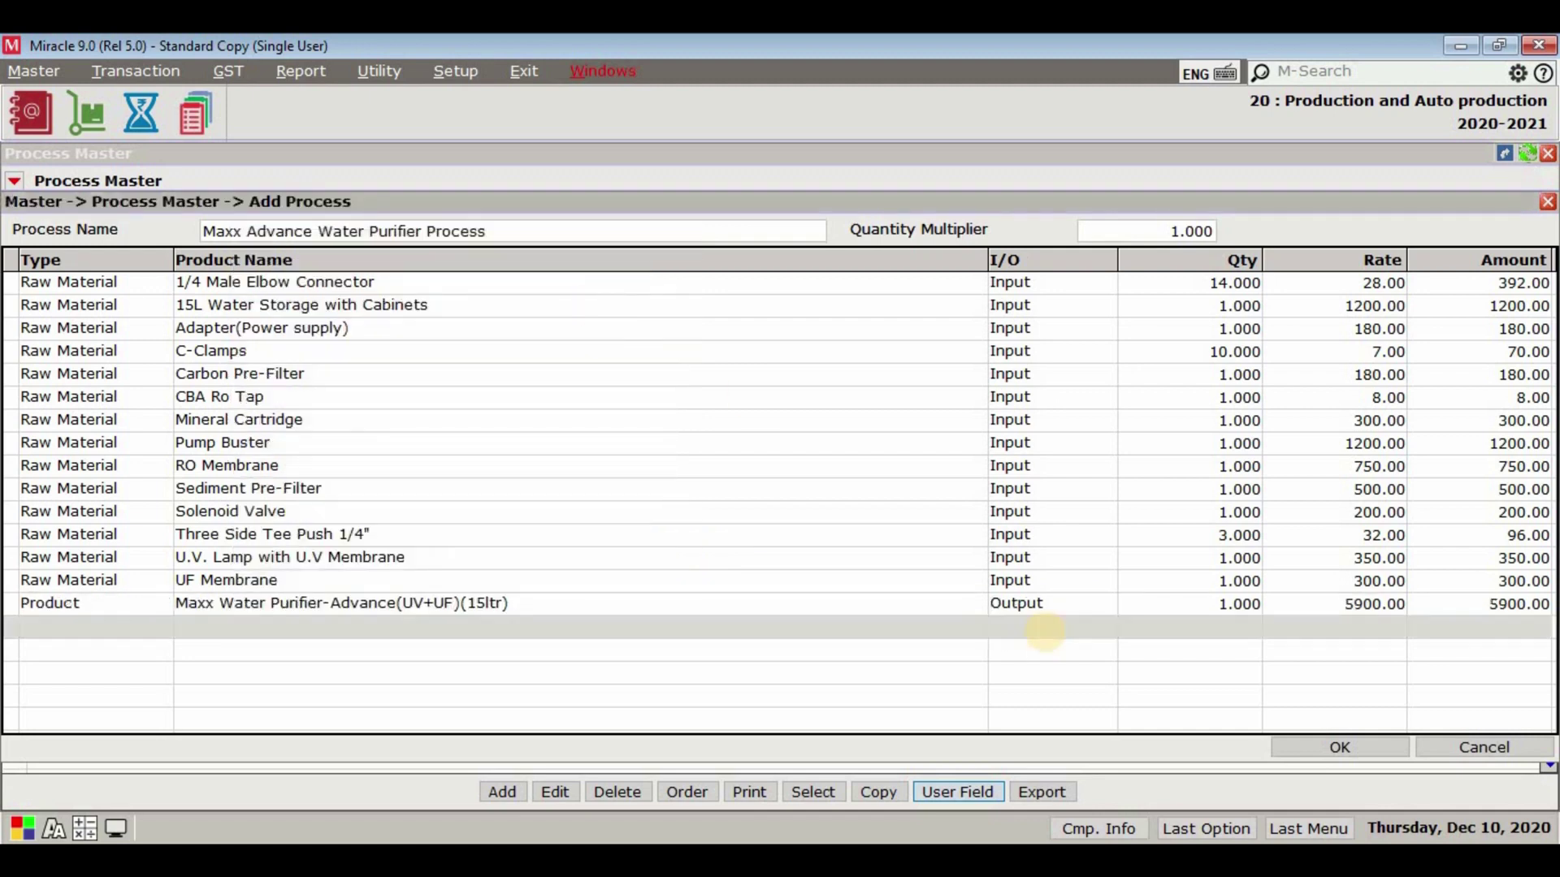
{"action": "left_click", "coordinate": [1332, 743]}
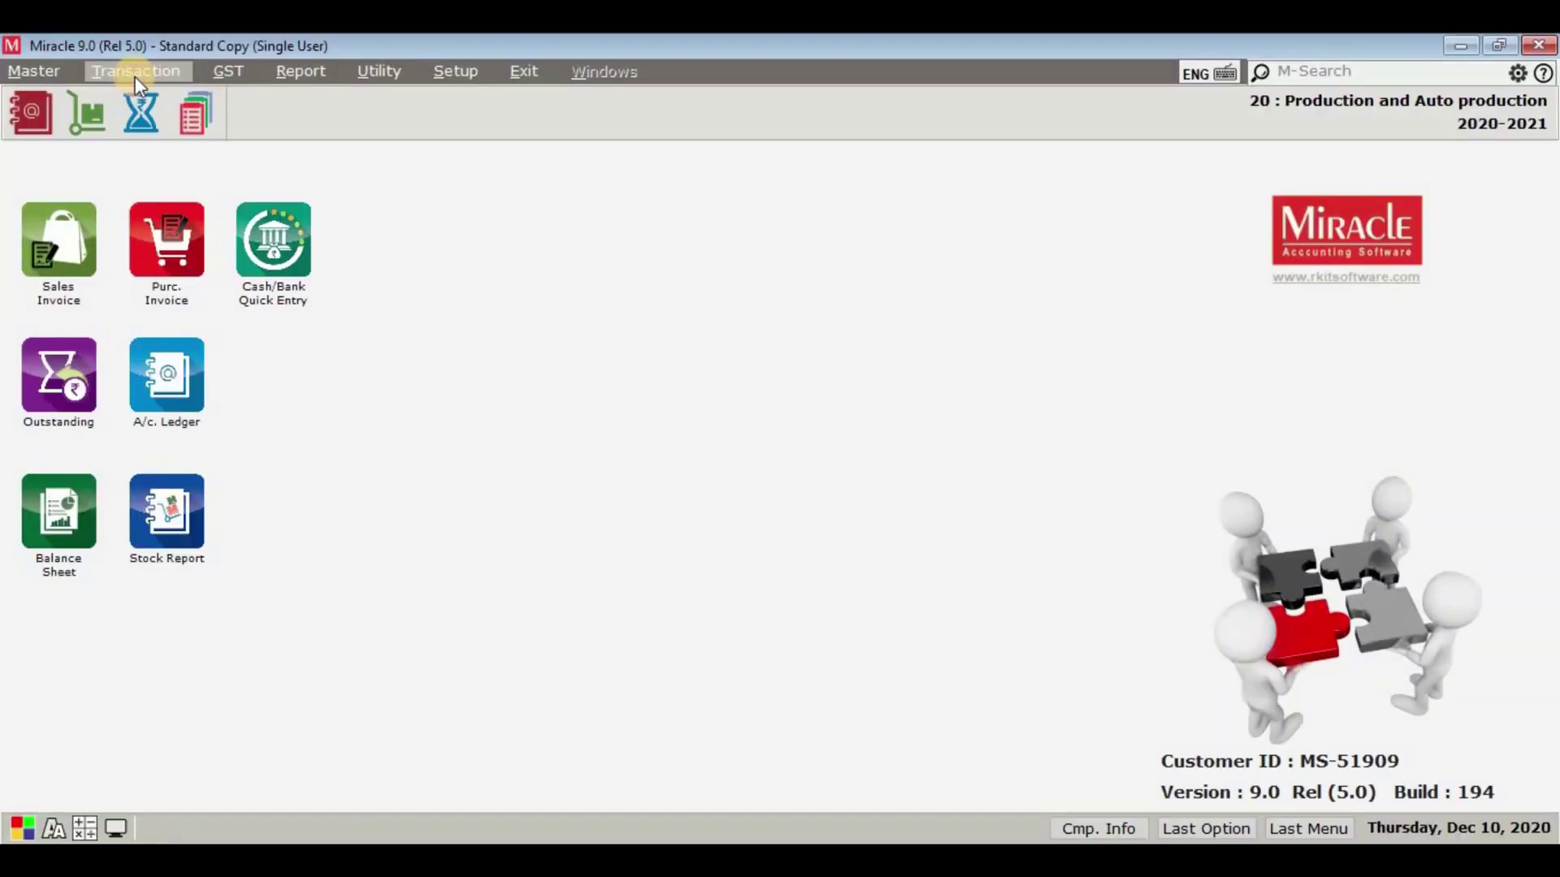
Start a new production voucher dated 10/12/2020 with voucher number 1 for the Maxx RO Water Purifier Process.
{"action": "left_click", "coordinate": [135, 73]}
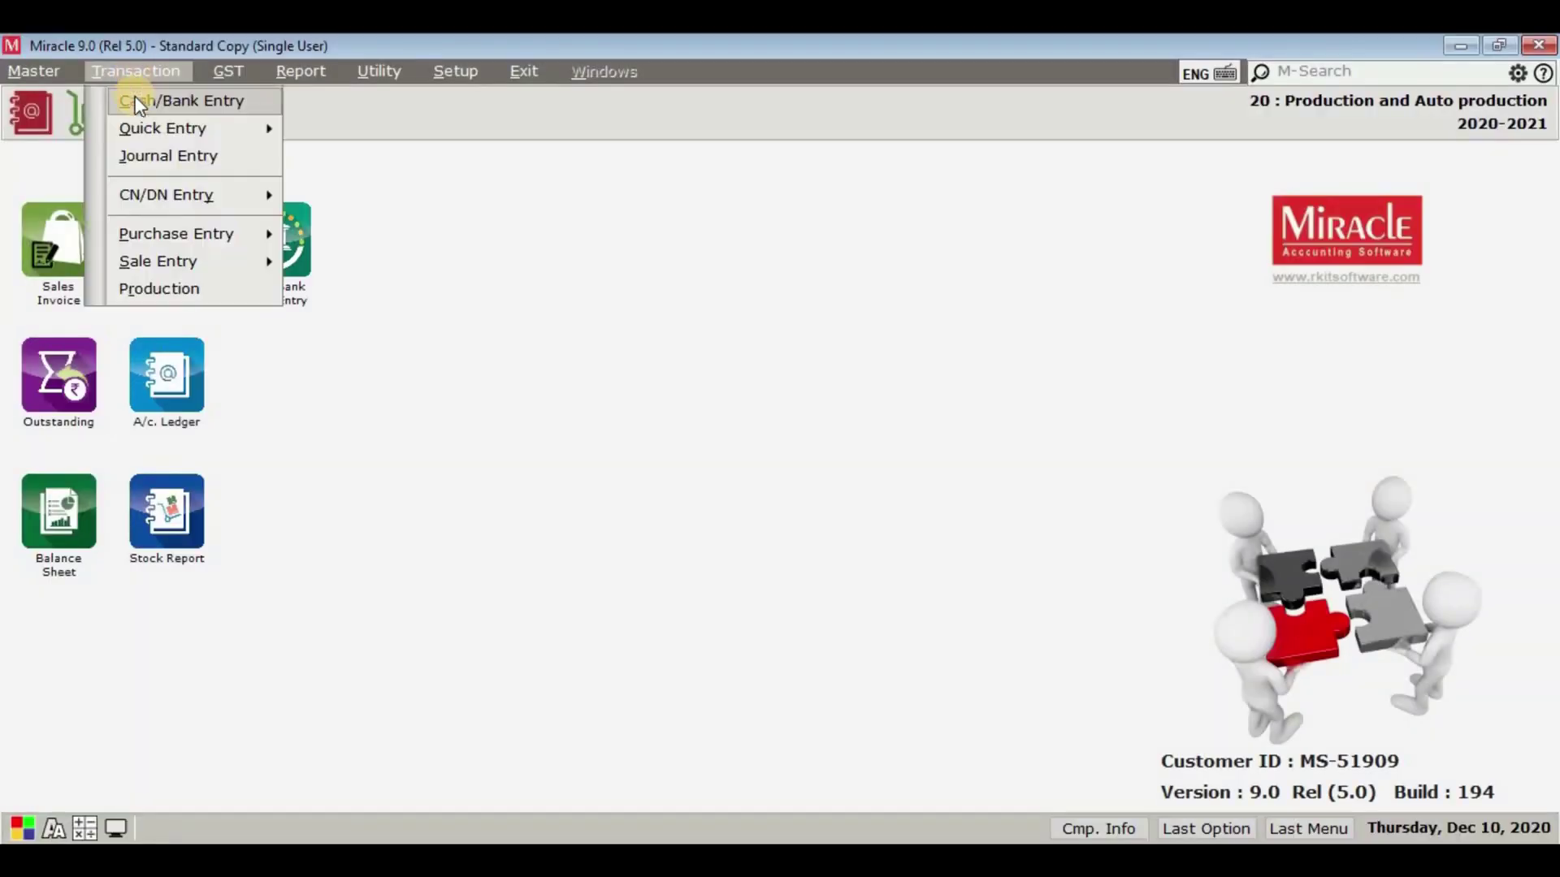
{"action": "left_click", "coordinate": [219, 290]}
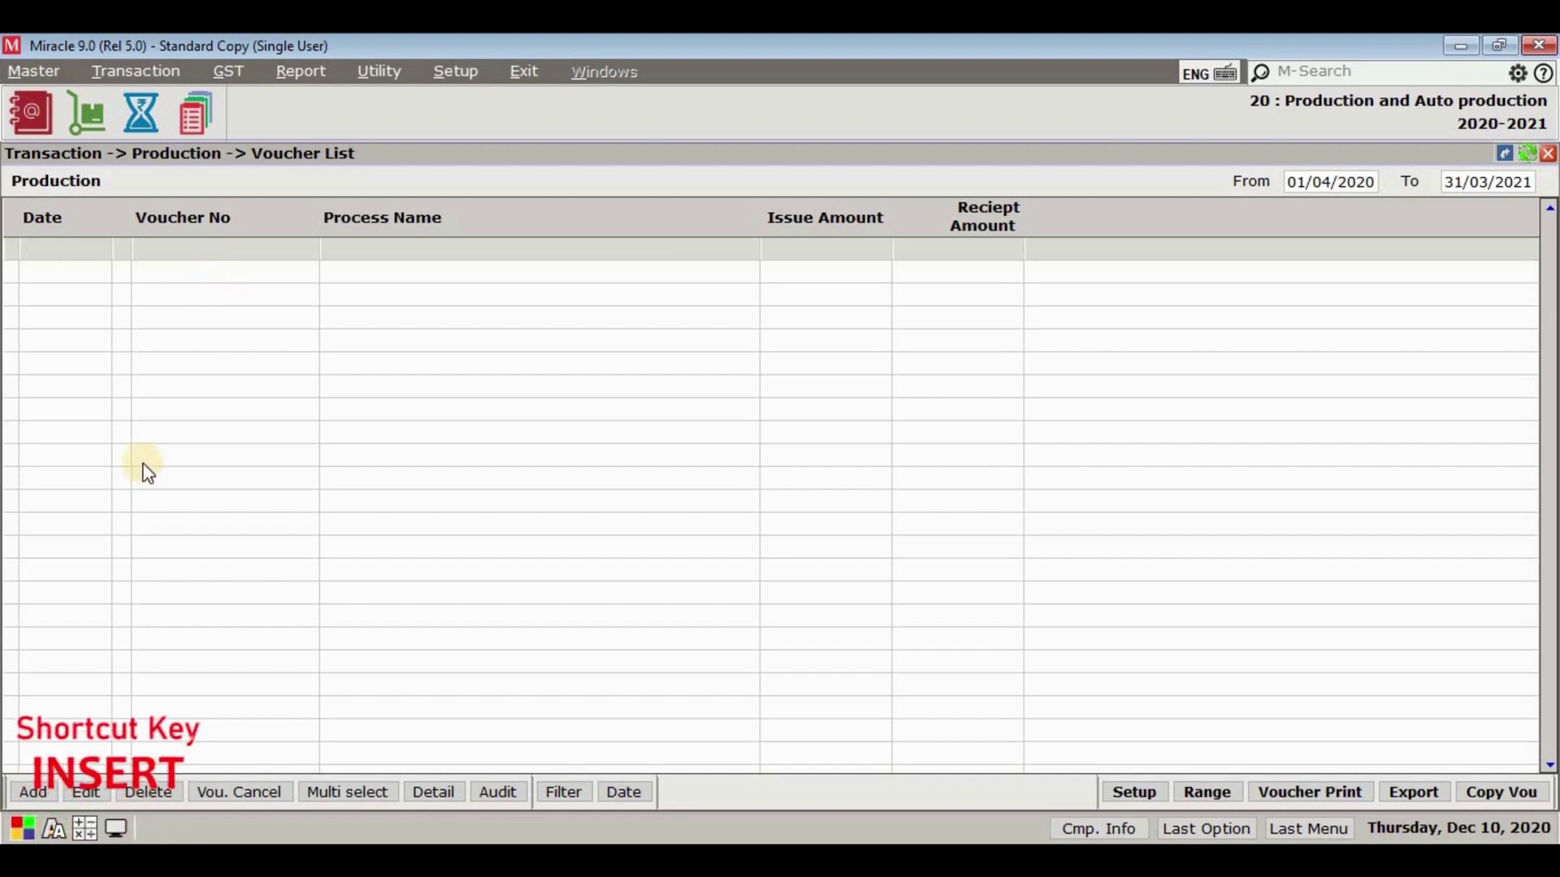
{"action": "left_click", "coordinate": [33, 792]}
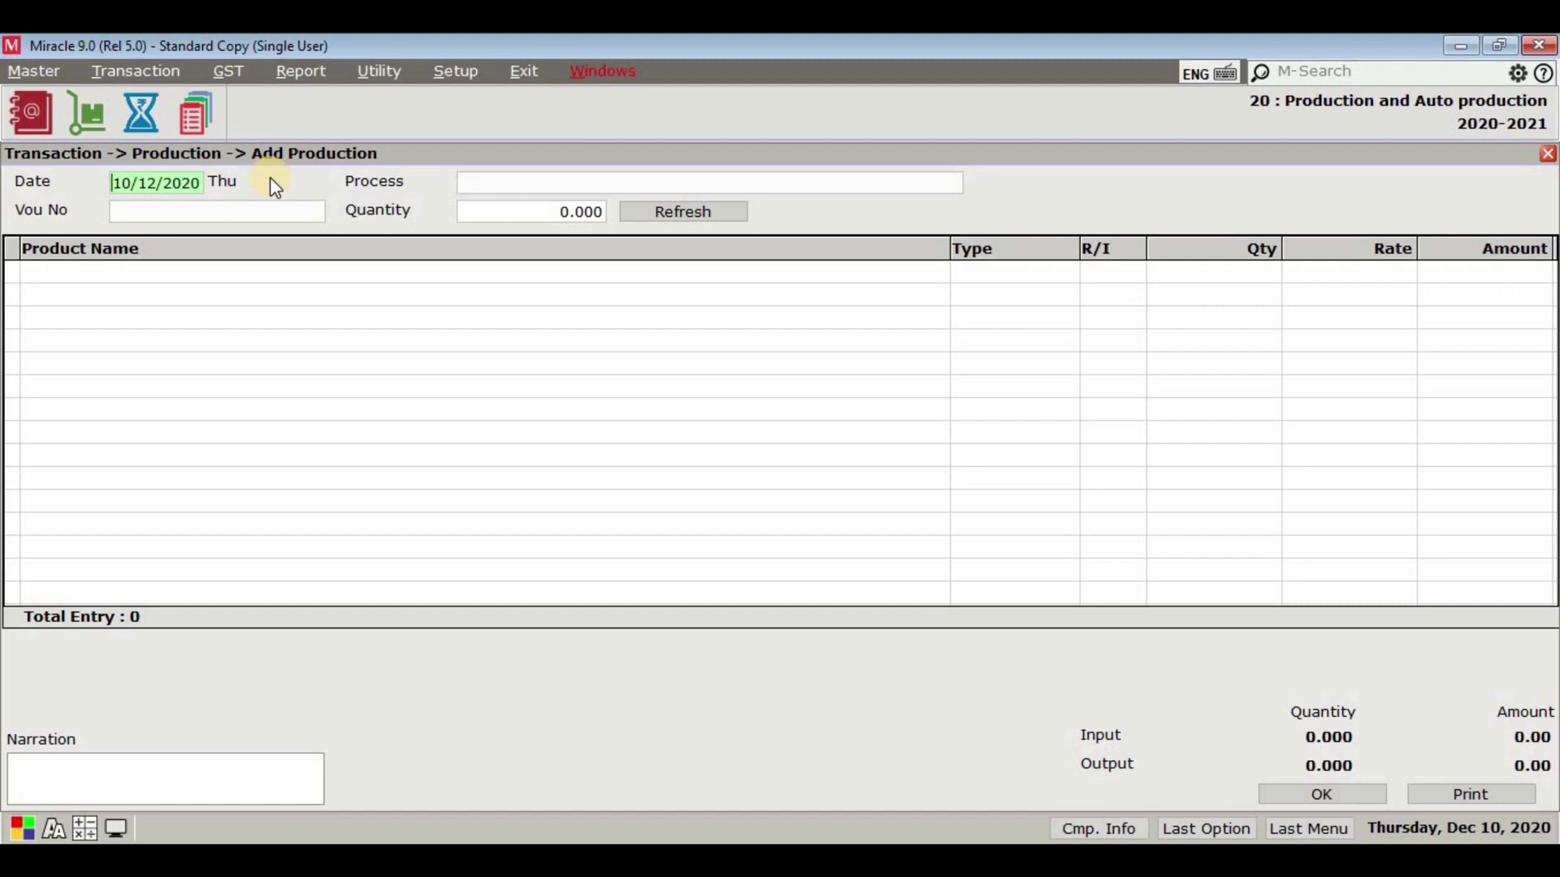
{"action": "key", "text": "Return"}
{"action": "key", "text": "Return"}
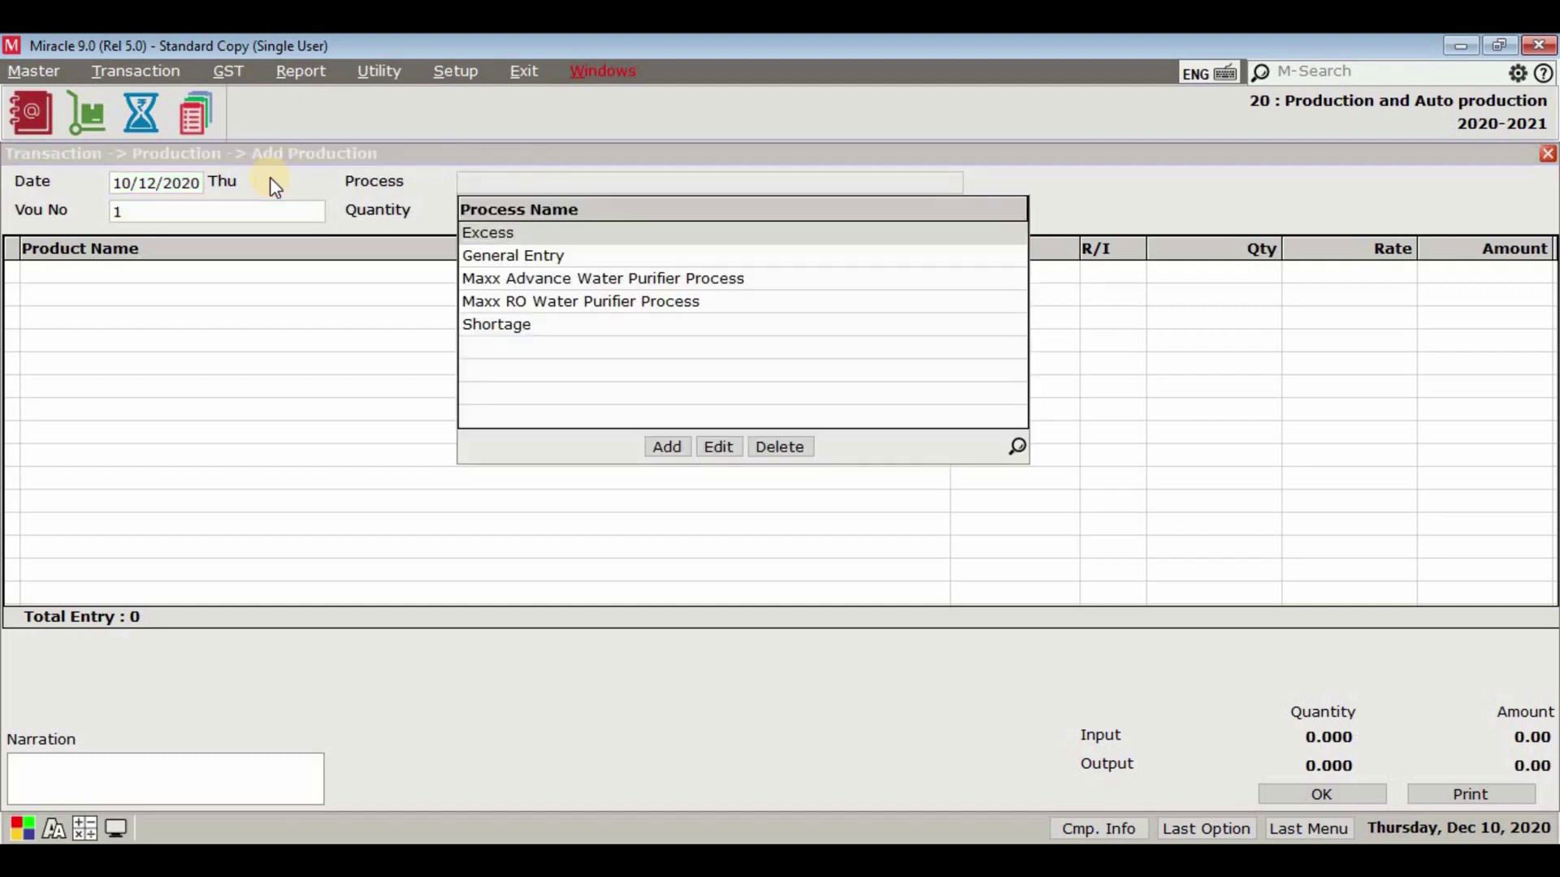
{"action": "key", "text": "Down"}
{"action": "key", "text": "Down"}
{"action": "key", "text": "Down"}
{"action": "key", "text": "Return"}
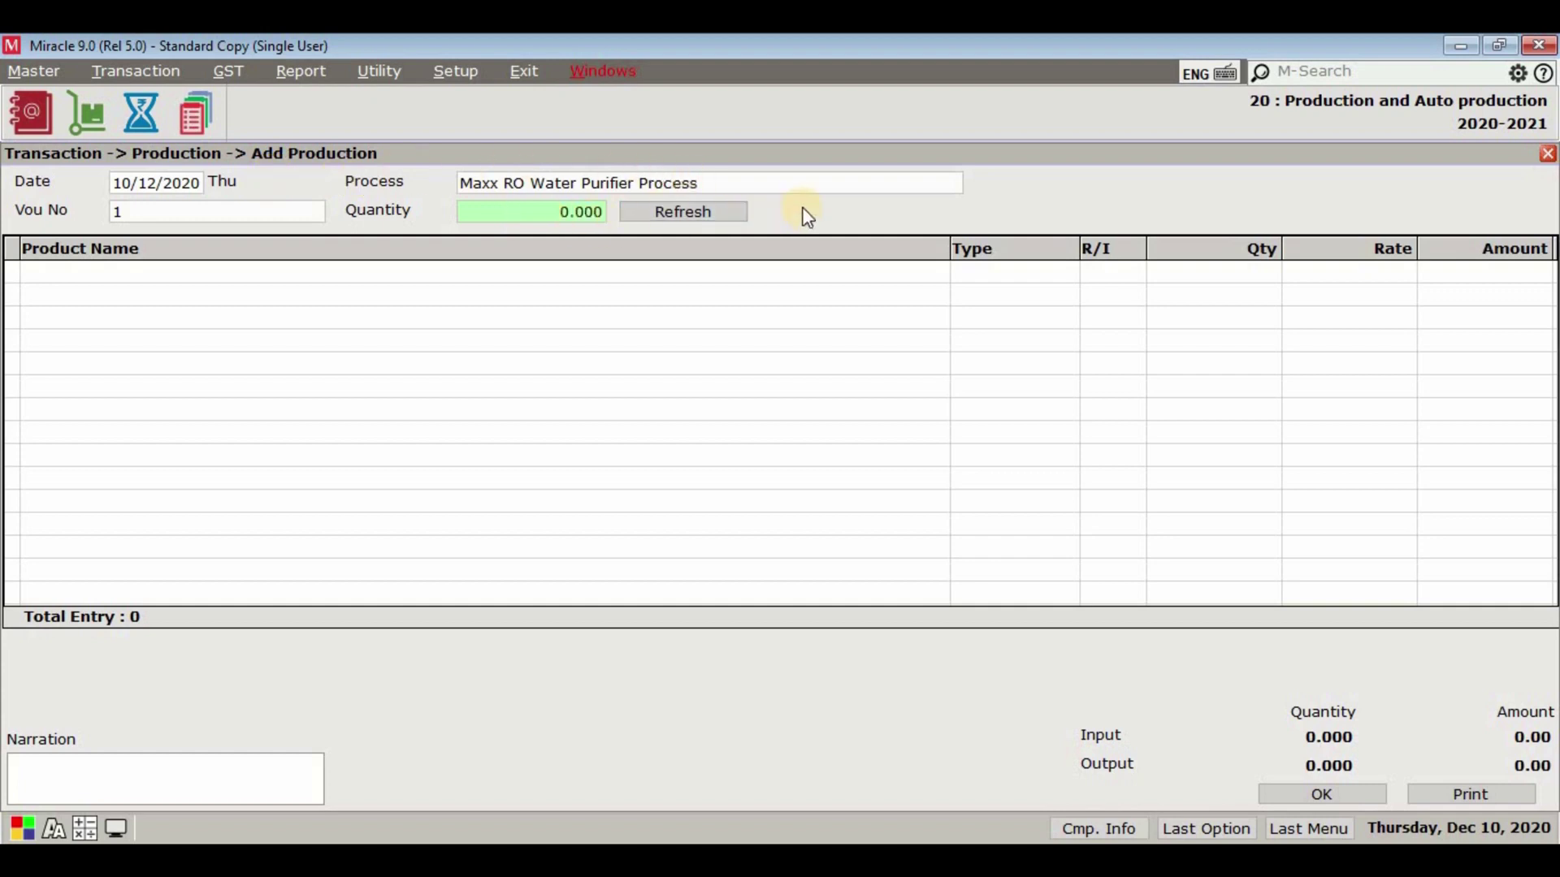
Set the production quantity to 5 and save the Maxx RO voucher.
{"action": "type", "text": "5"}
{"action": "key", "text": "Return"}
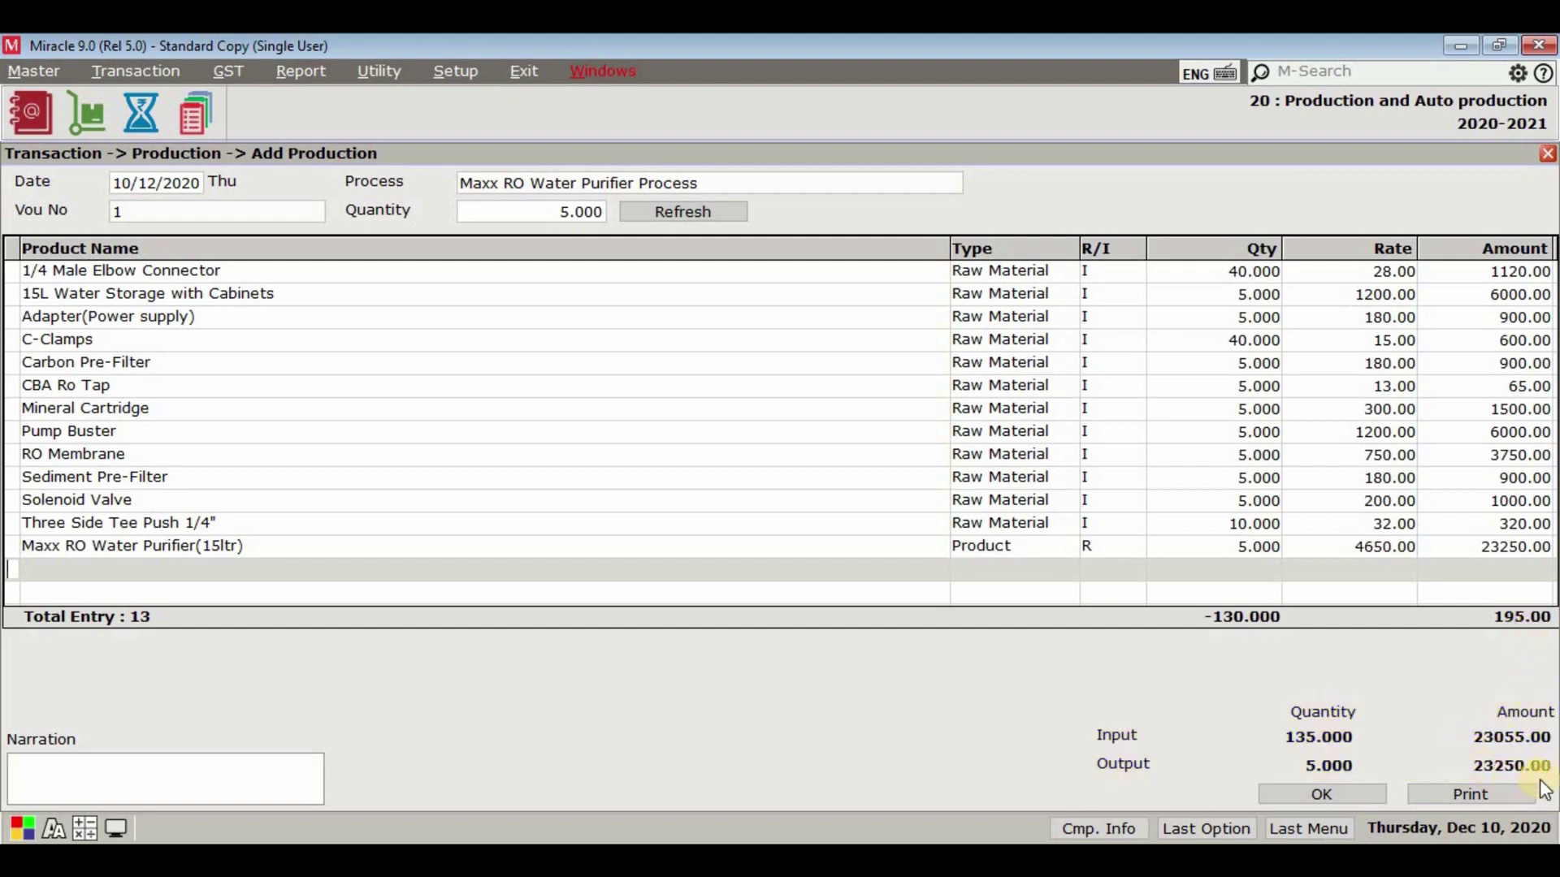
{"action": "left_click", "coordinate": [1333, 793]}
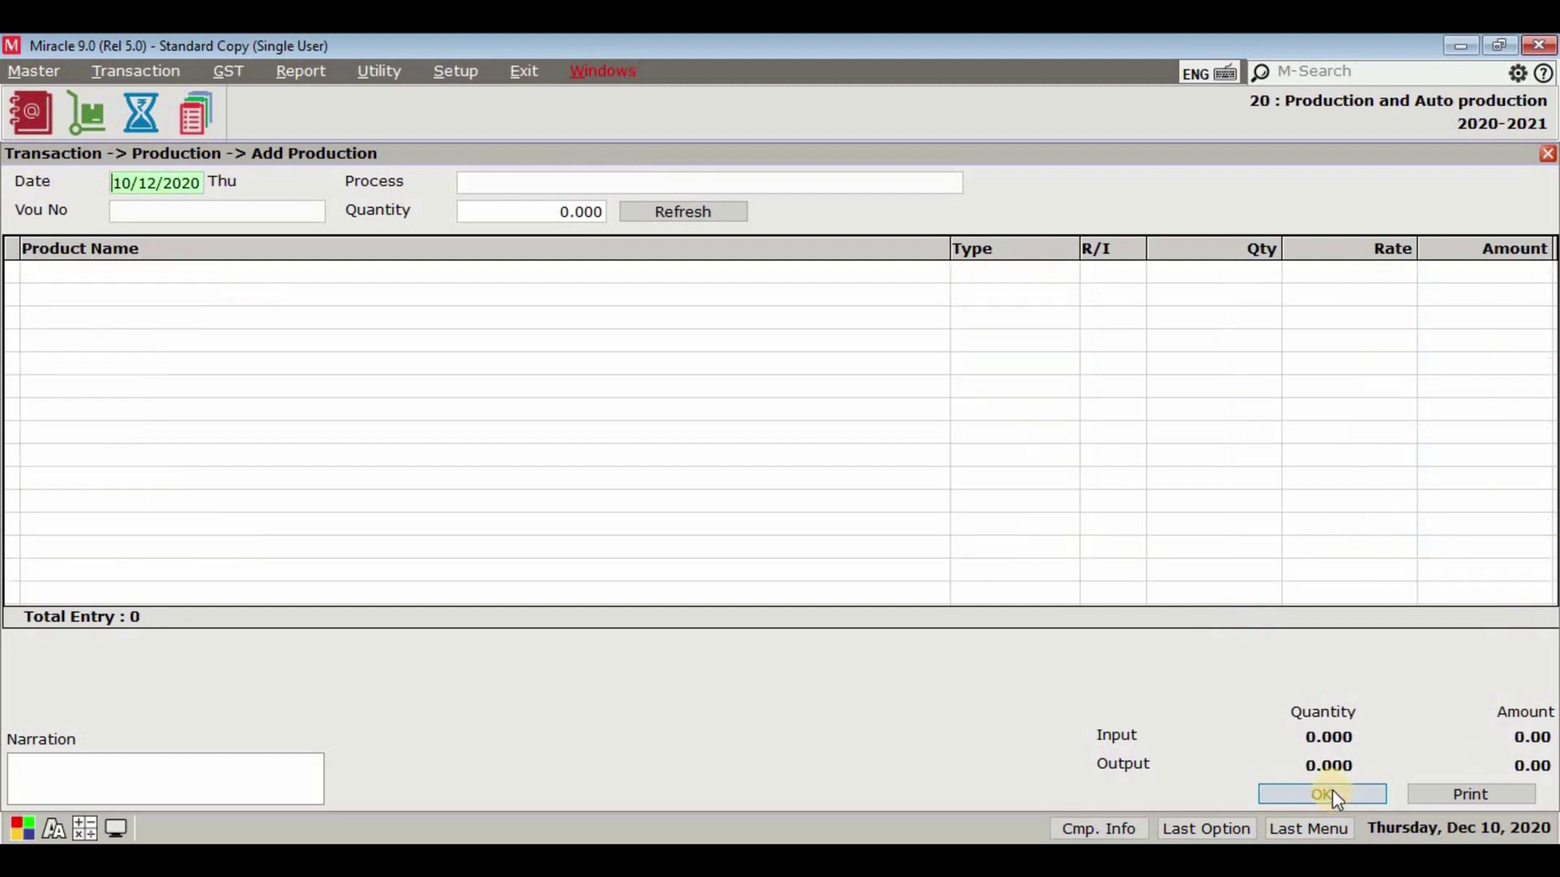
Fill in production voucher number 2 for the Maxx Advance Water Purifier Process with a quantity of 3.
{"action": "key", "text": "Return"}
{"action": "type", "text": "2"}
{"action": "key", "text": "Return"}
{"action": "key", "text": "Down"}
{"action": "key", "text": "Down"}
{"action": "key", "text": "Return"}
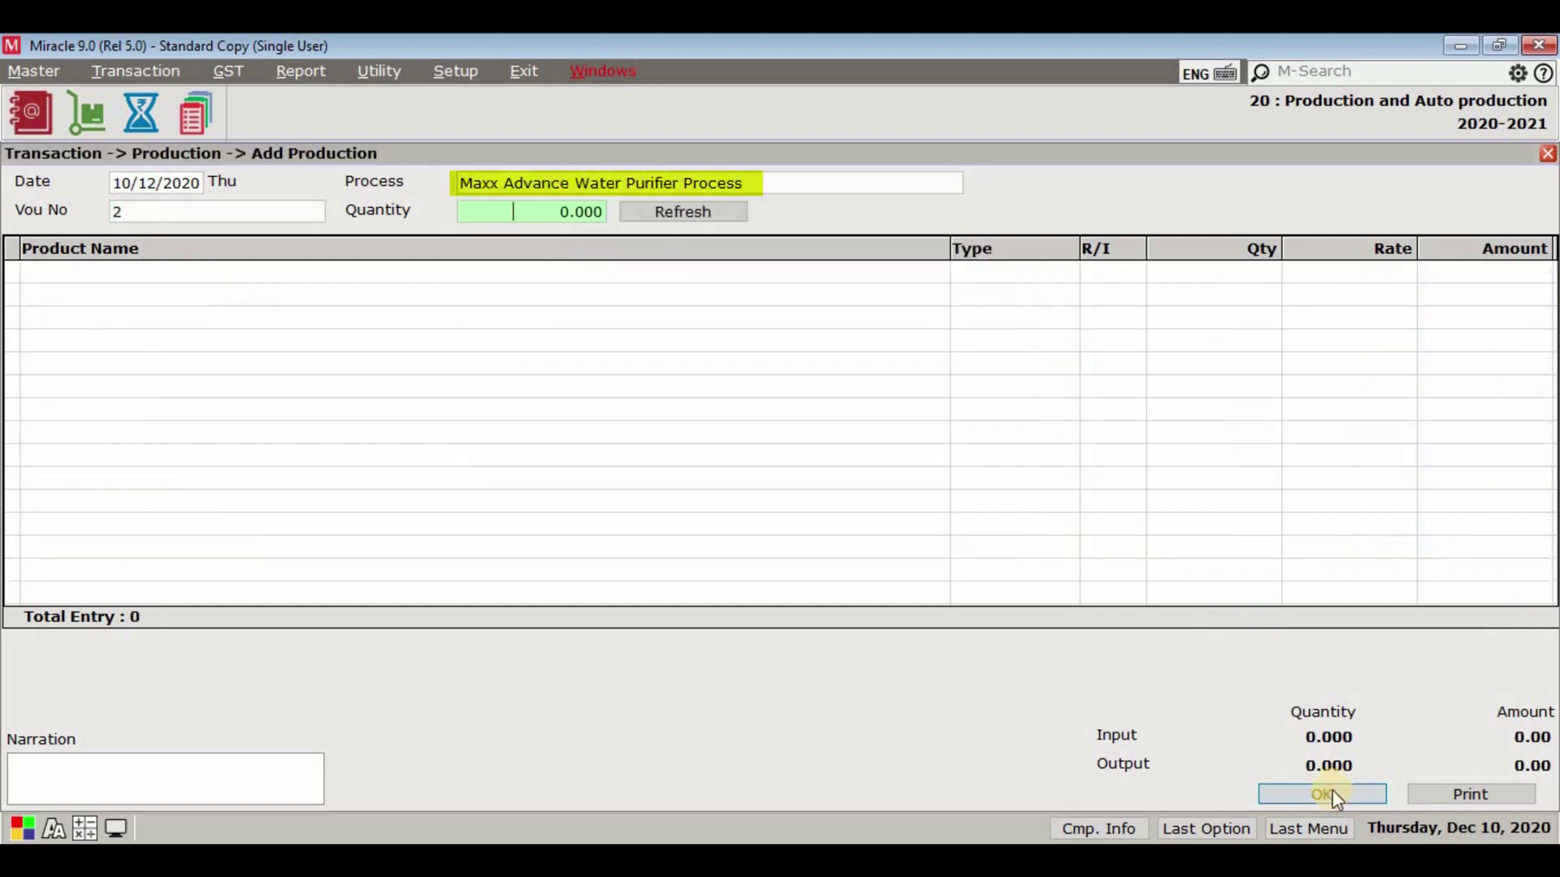
{"action": "type", "text": "3"}
{"action": "key", "text": "Return"}
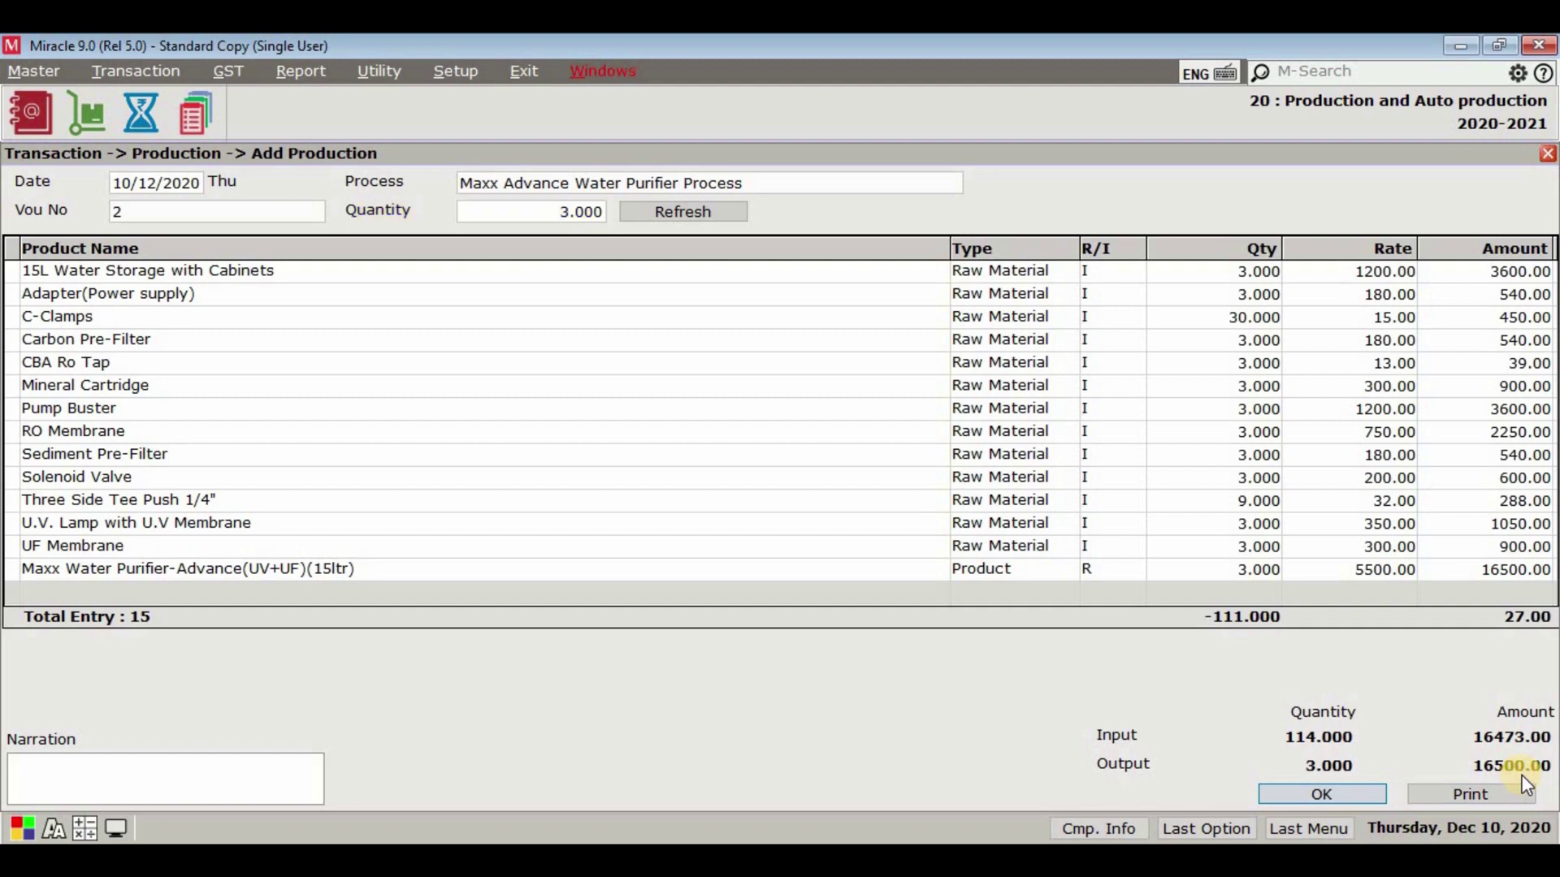
Save production voucher number 2 for the Maxx Advance process and leave production entry.
{"action": "left_click", "coordinate": [1358, 794]}
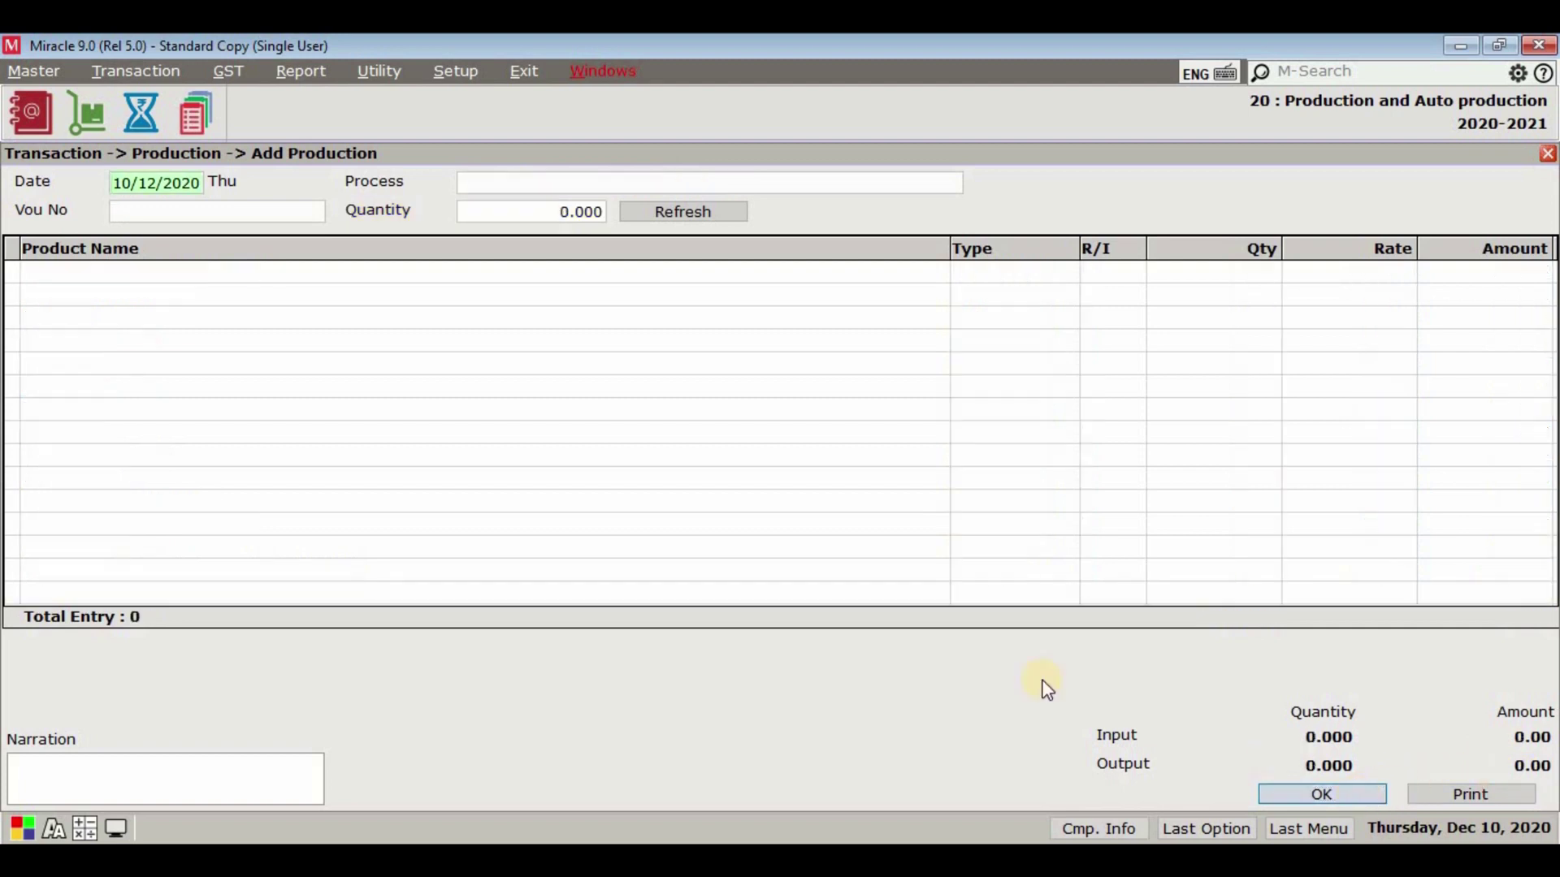
{"action": "key", "text": "Escape"}
{"action": "left_click", "coordinate": [785, 514]}
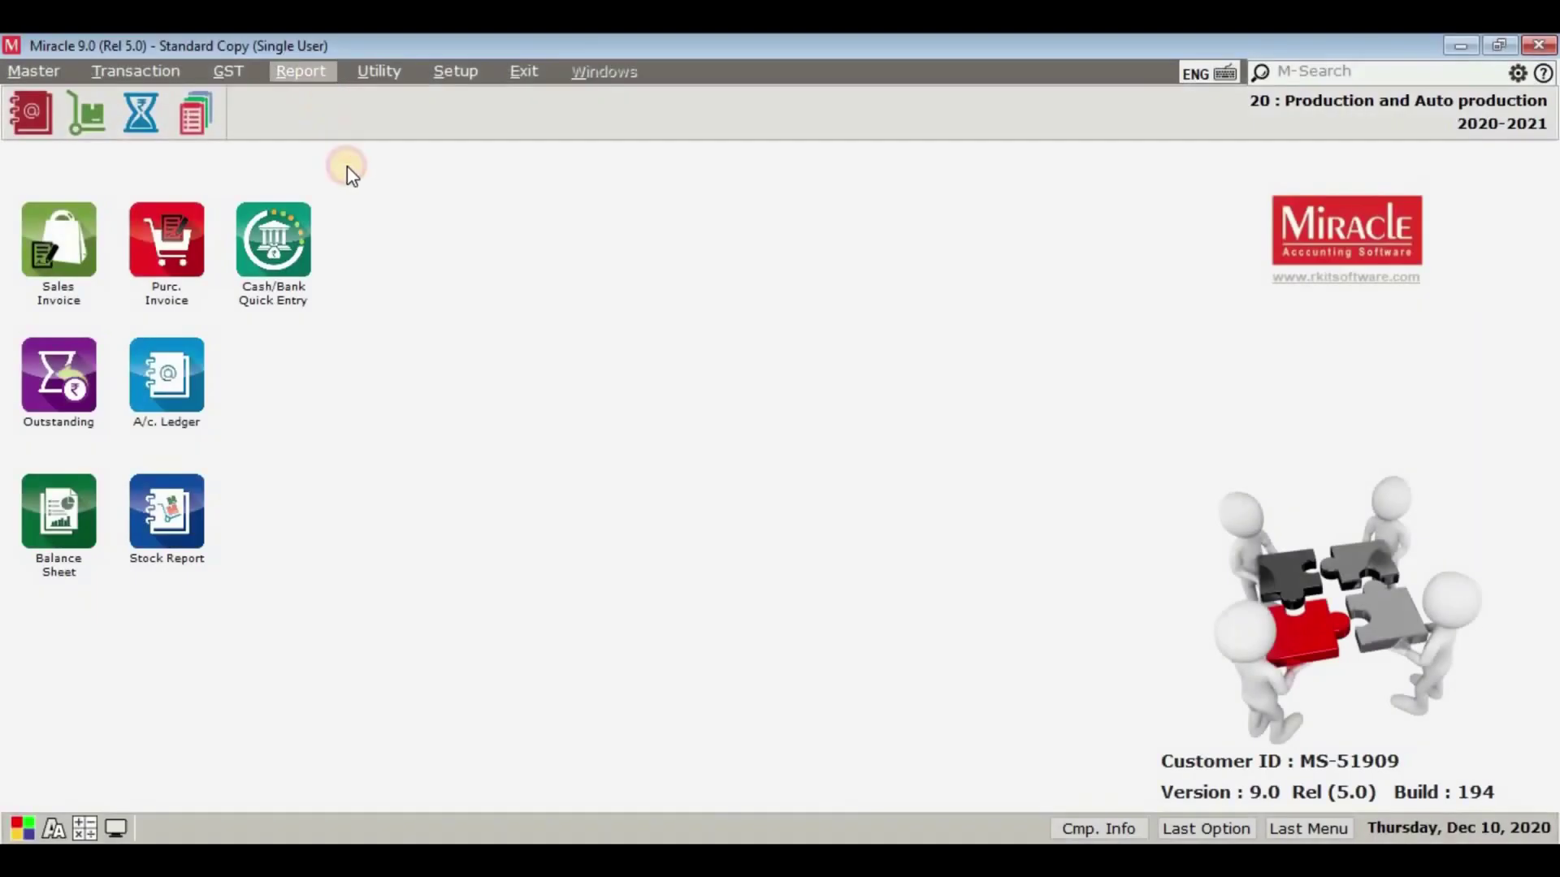
Open the Production Report and review the consumption and production entries of both vouchers.
{"action": "left_click", "coordinate": [300, 71]}
{"action": "left_click", "coordinate": [373, 340]}
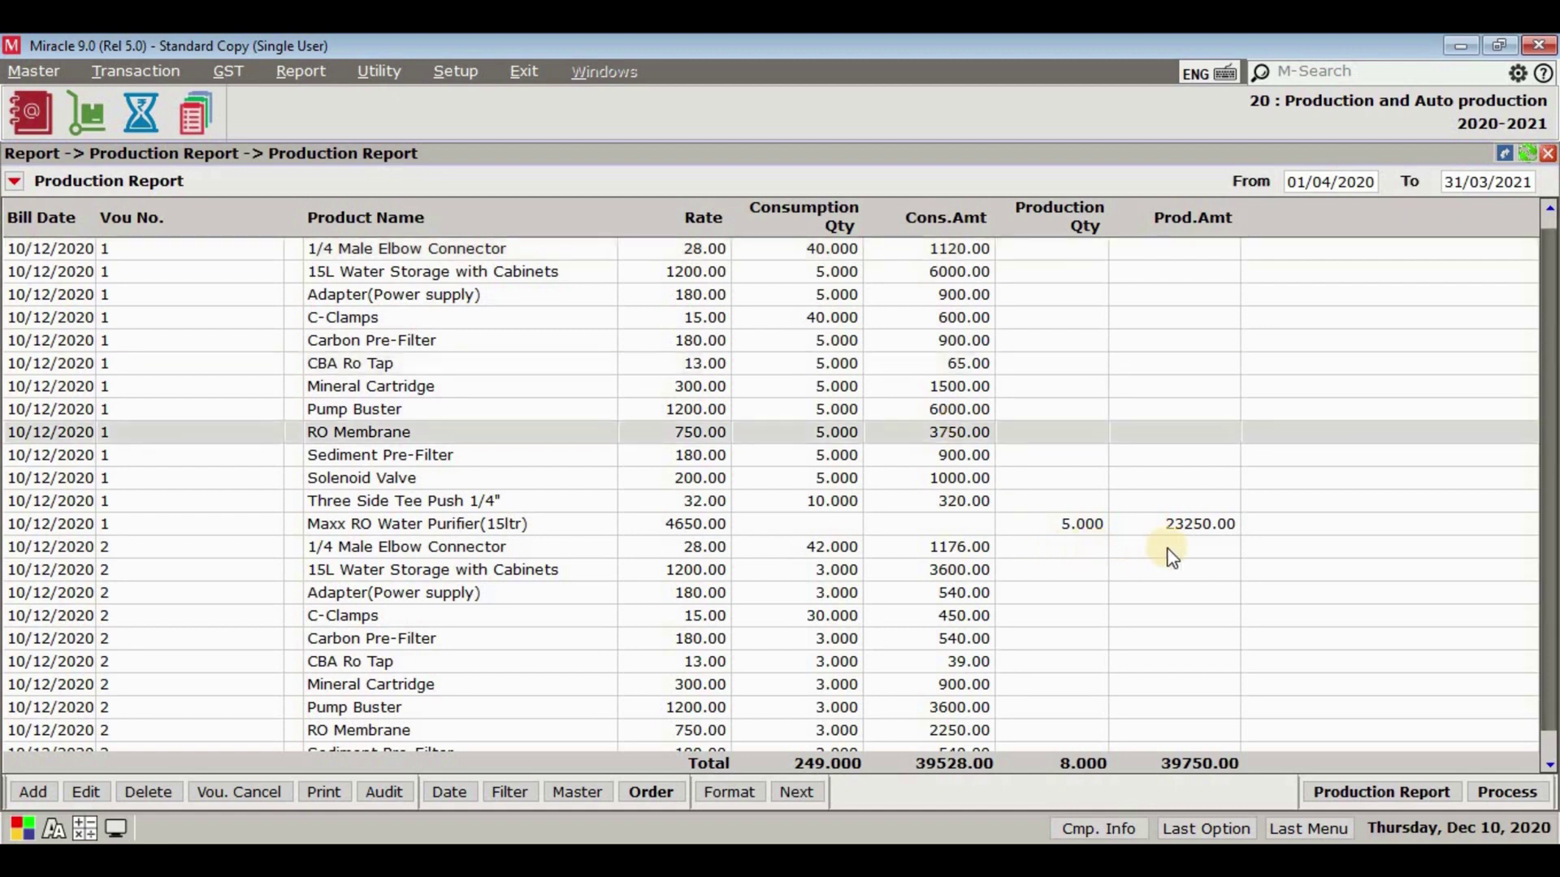
{"action": "scroll", "coordinate": [1172, 556], "scroll_direction": "down", "scroll_amount": 6}
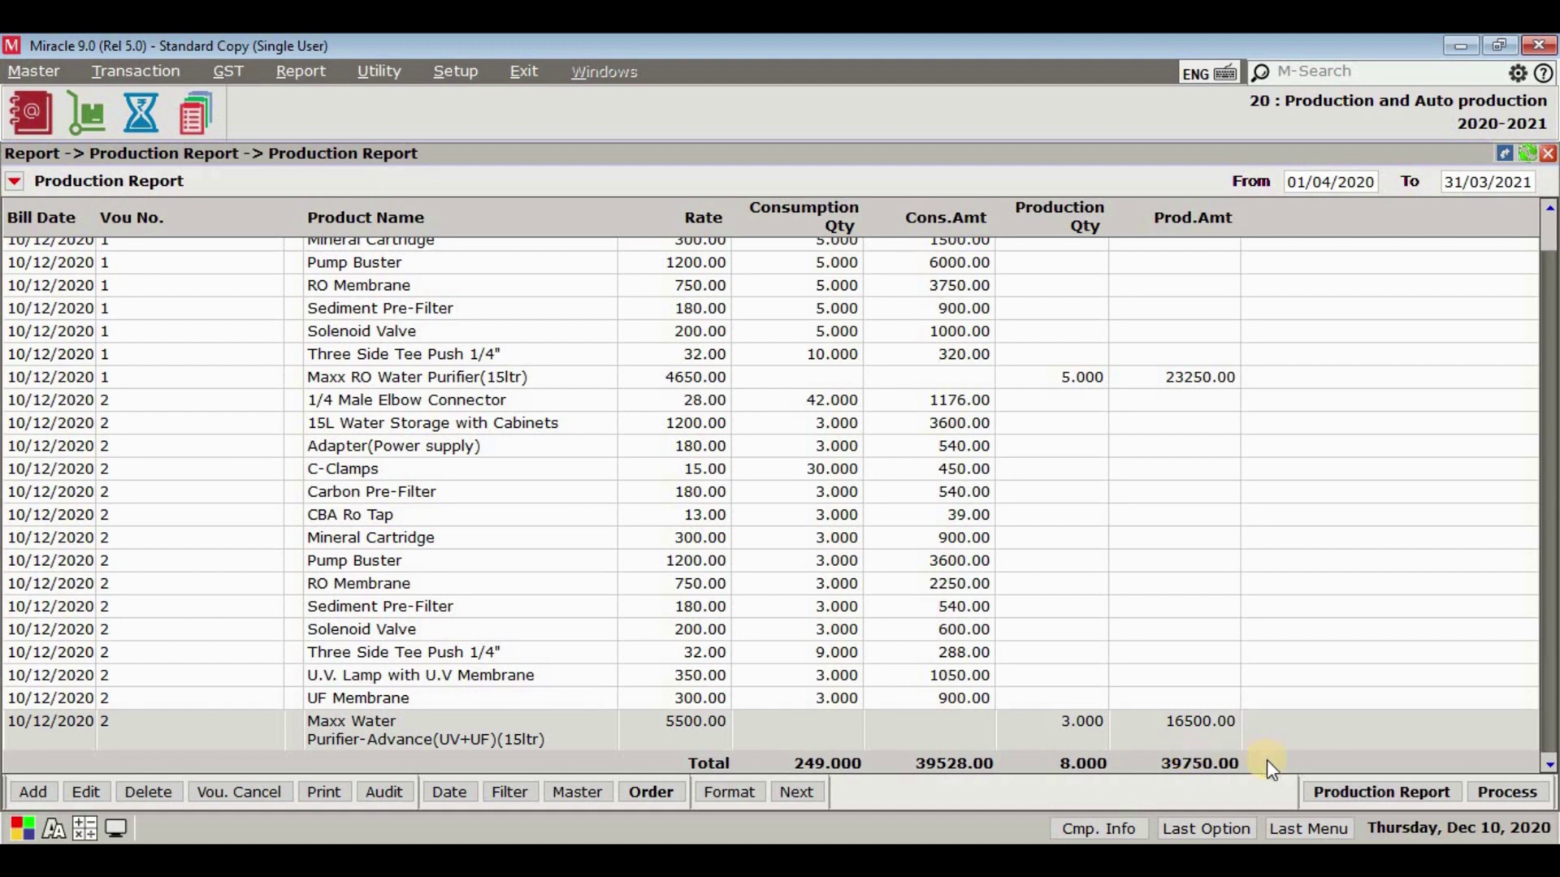
Run a Requirement Analysis report for Maxx Water Purifier-Advance(UV+UF)(15ltr) with a required stock of 4.
{"action": "left_click", "coordinate": [1378, 791]}
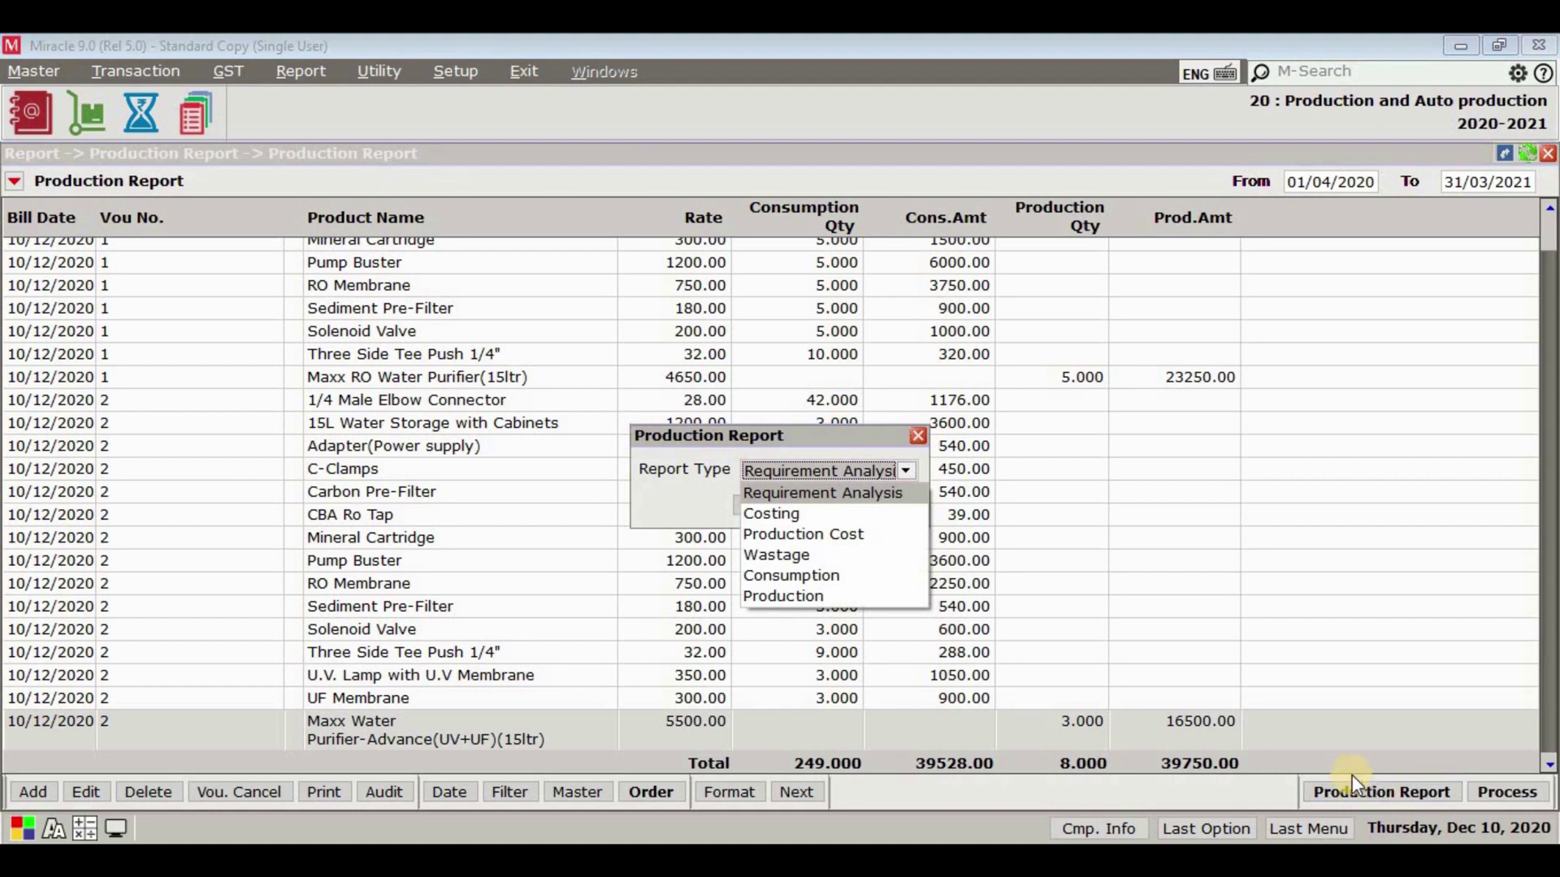
{"action": "left_click", "coordinate": [899, 495]}
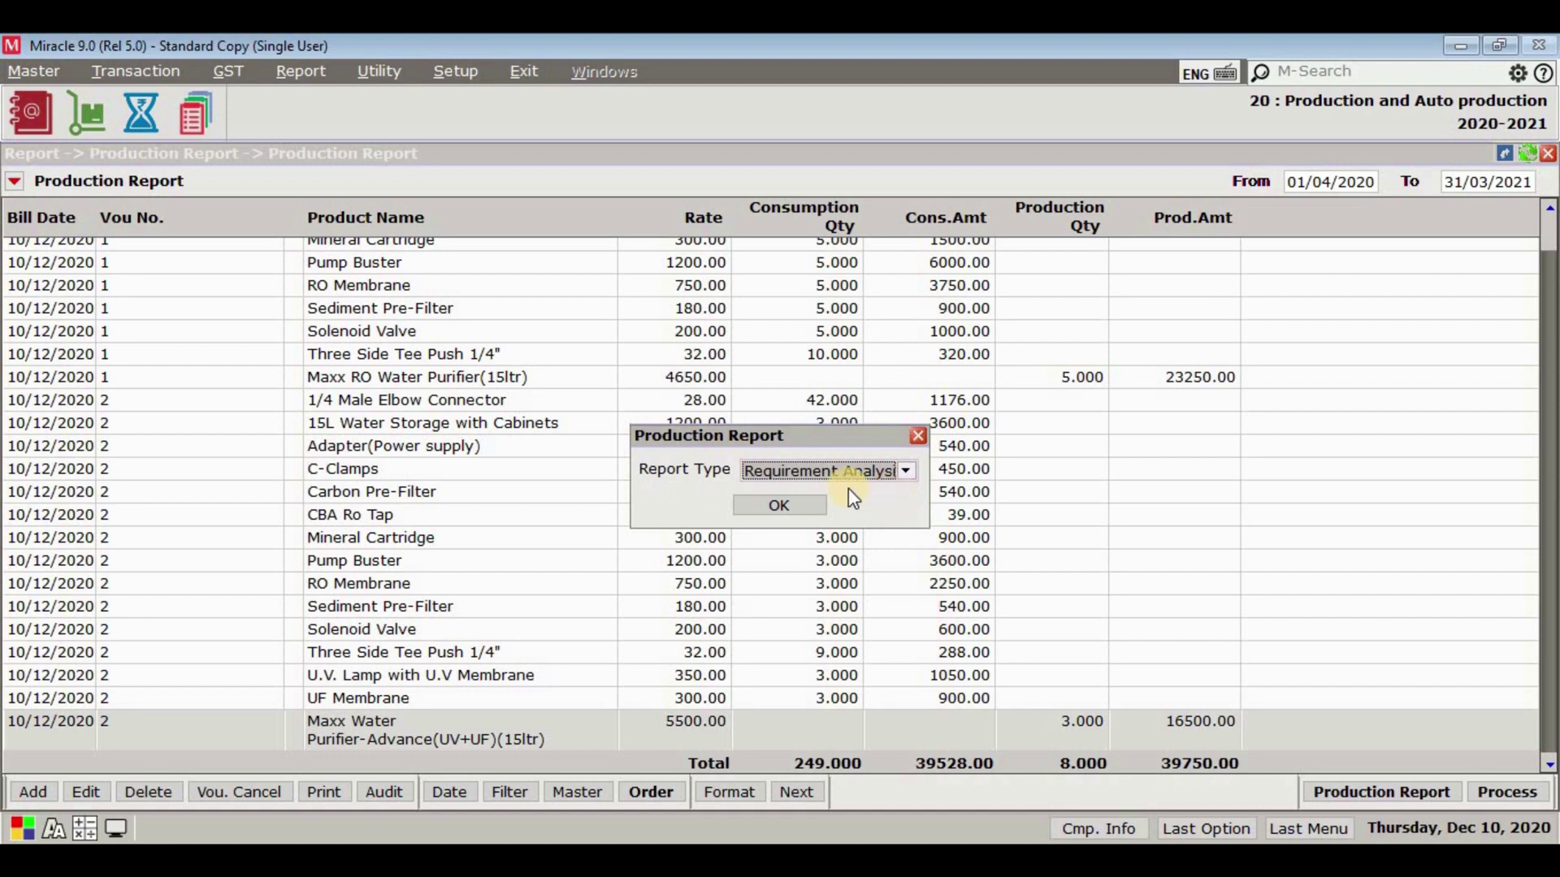
{"action": "left_click", "coordinate": [801, 502]}
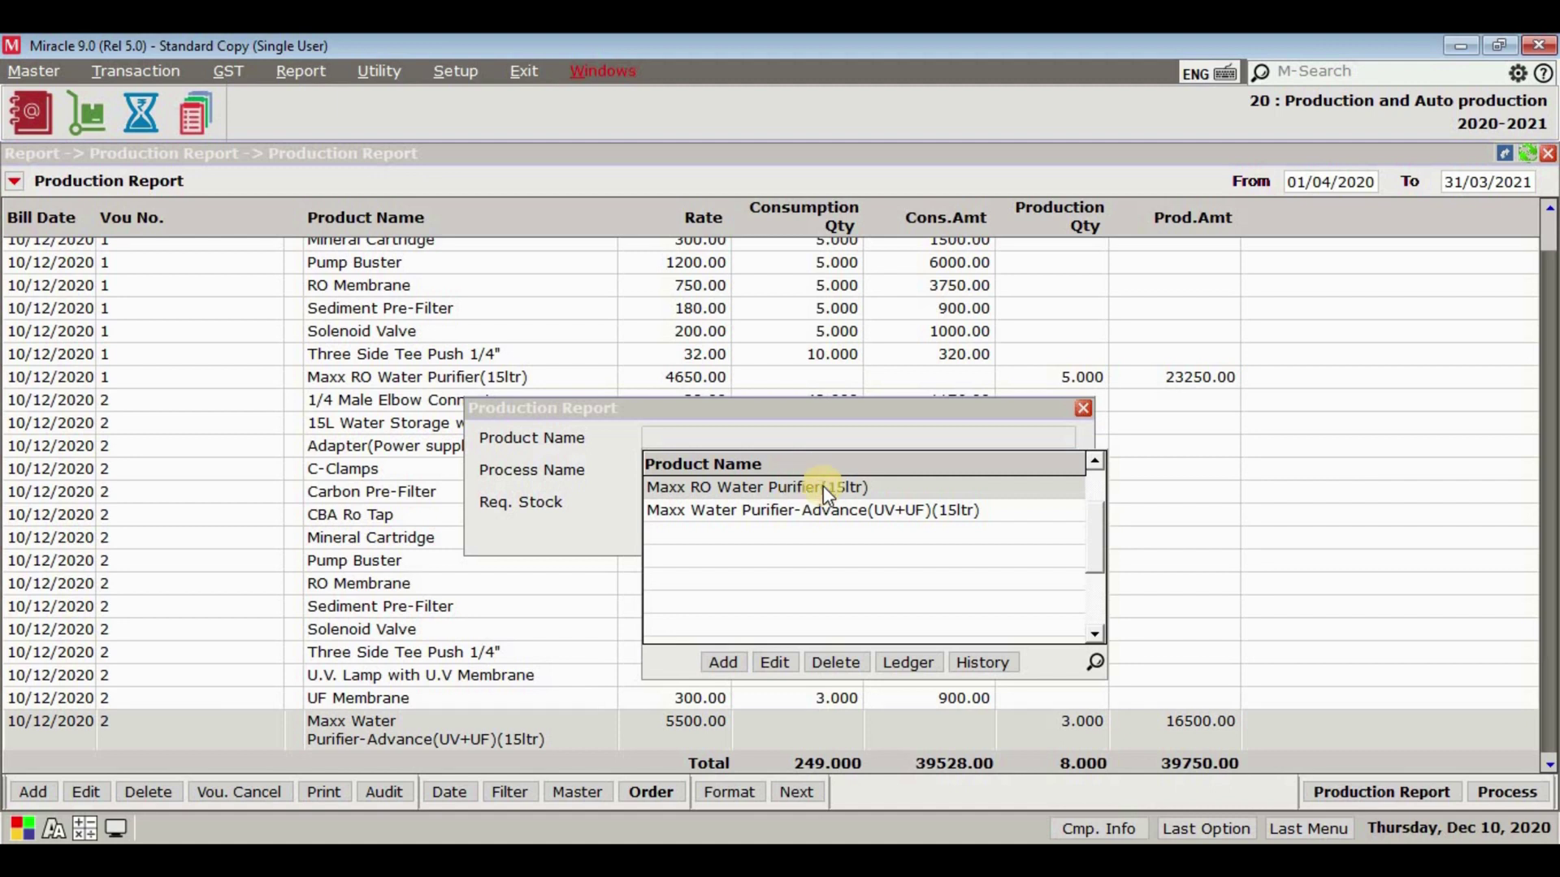
{"action": "left_click", "coordinate": [829, 509]}
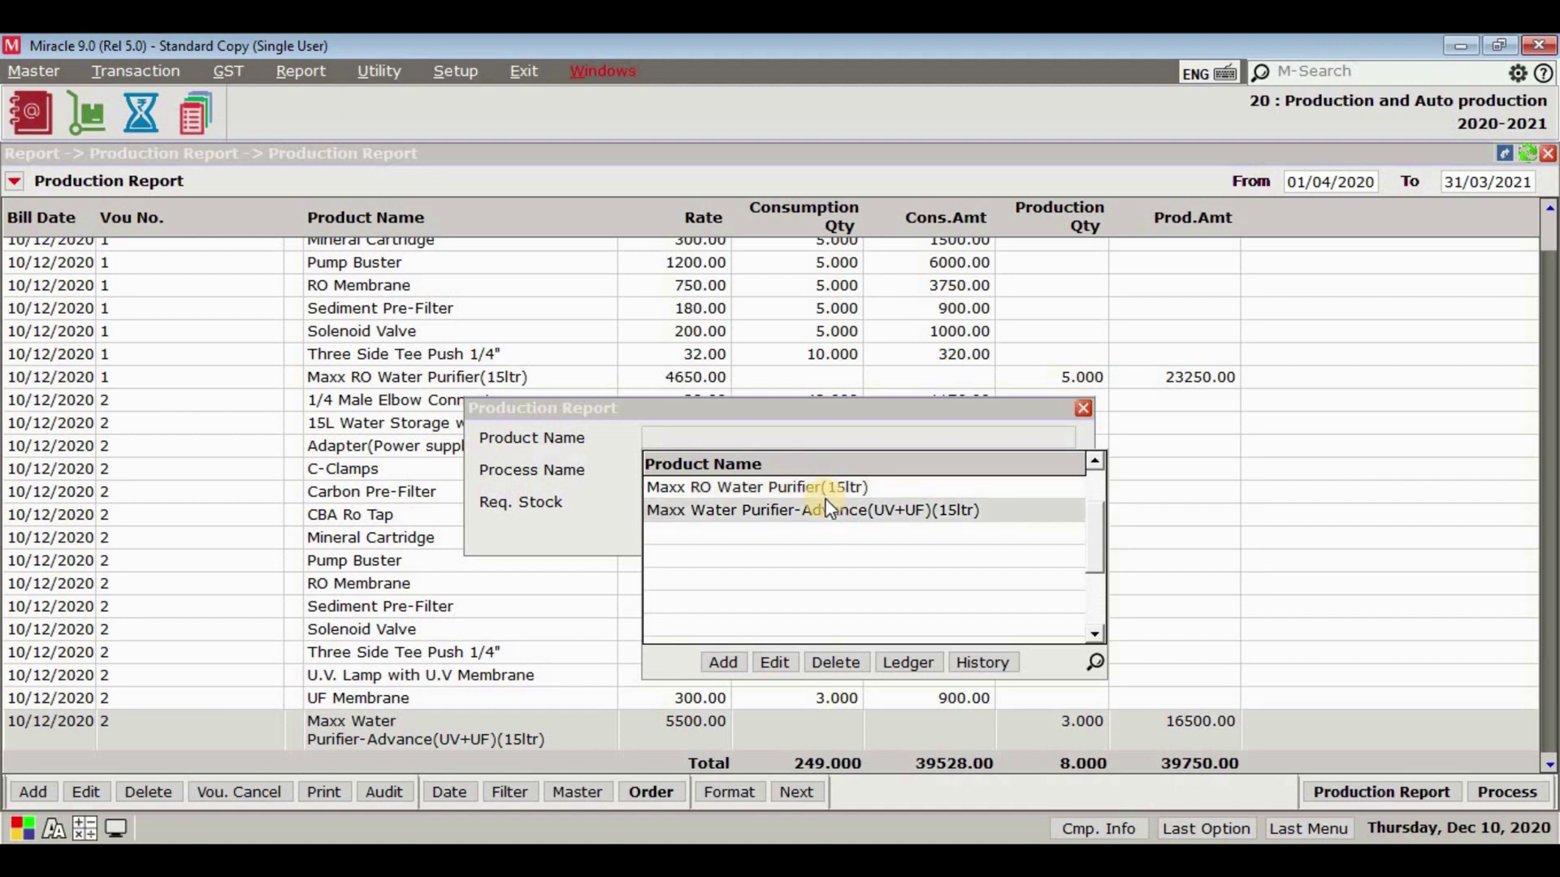
{"action": "left_click", "coordinate": [828, 509]}
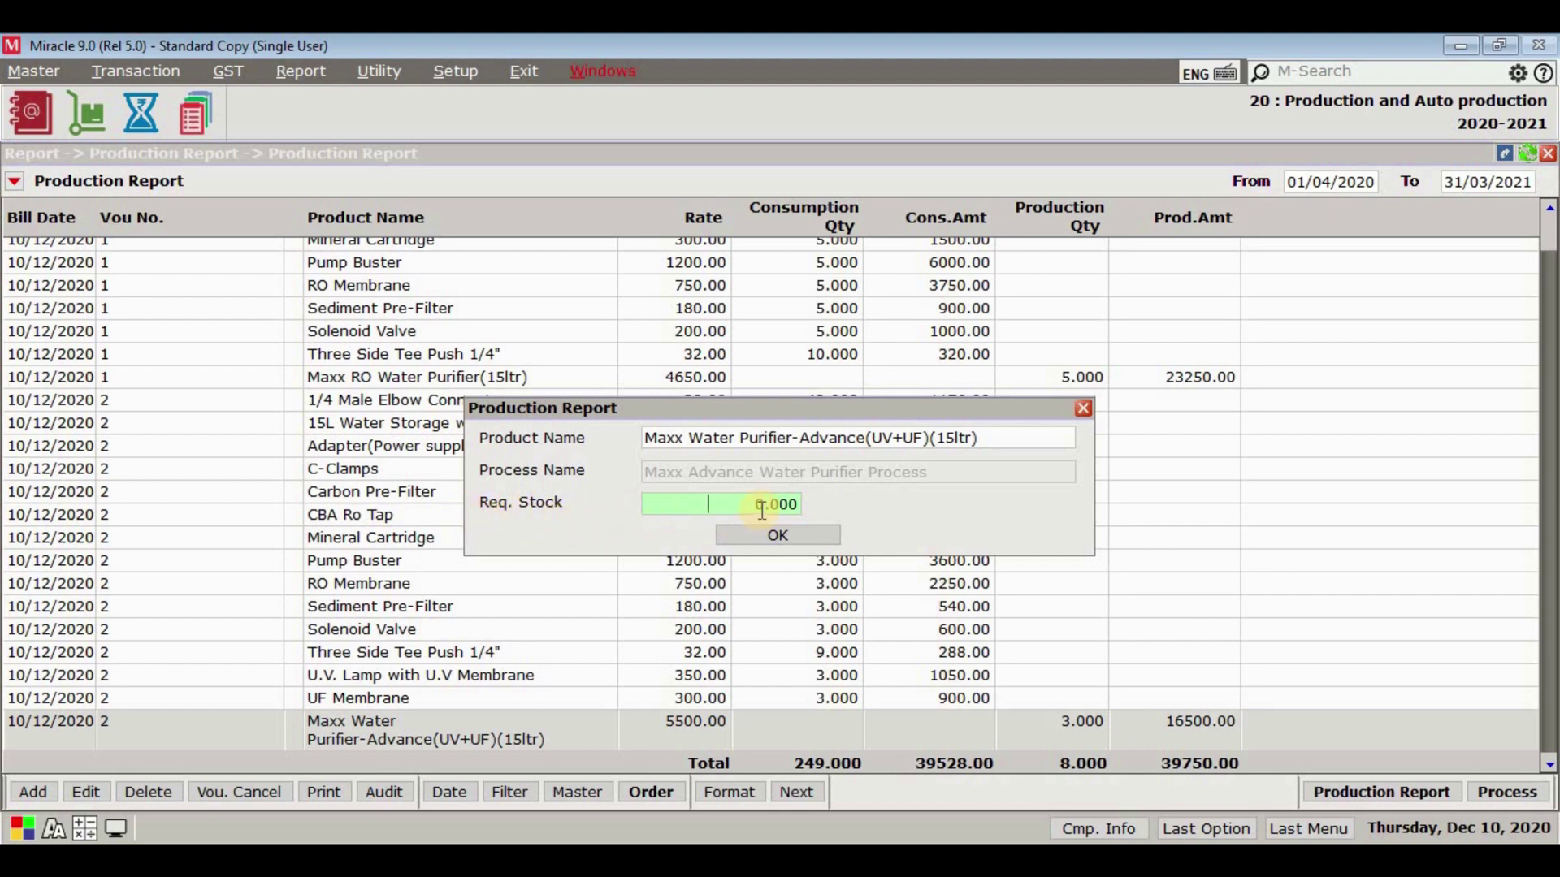
{"action": "type", "text": "4"}
{"action": "key", "text": "Return"}
{"action": "key", "text": "Return"}
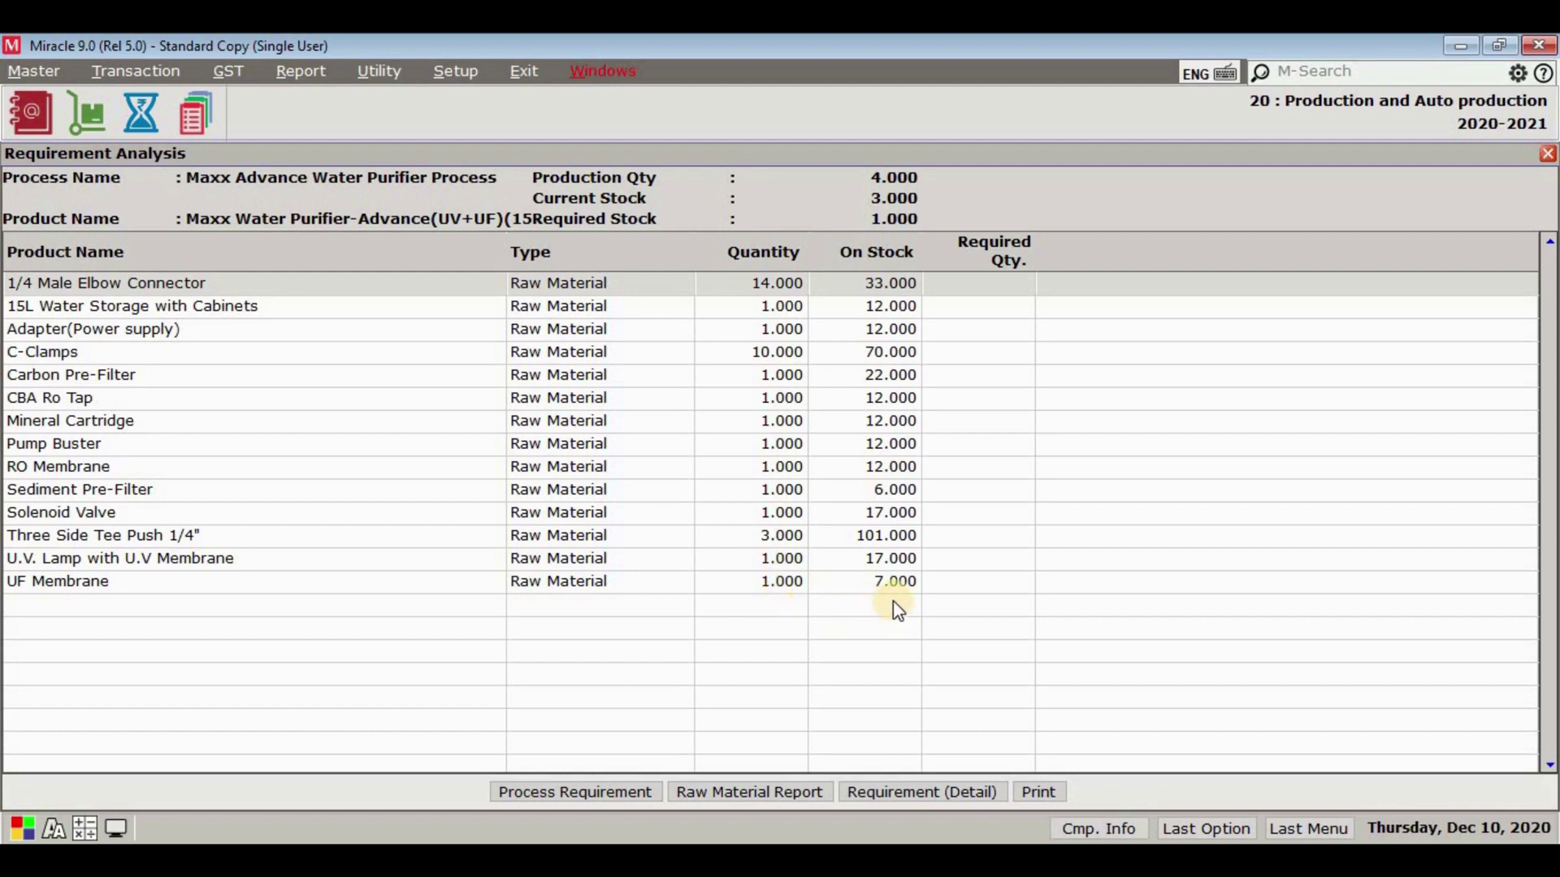
View the Raw Material Report and Requirement (Detail) versions of the analysis, and return to the Production Report.
{"action": "left_click", "coordinate": [792, 793]}
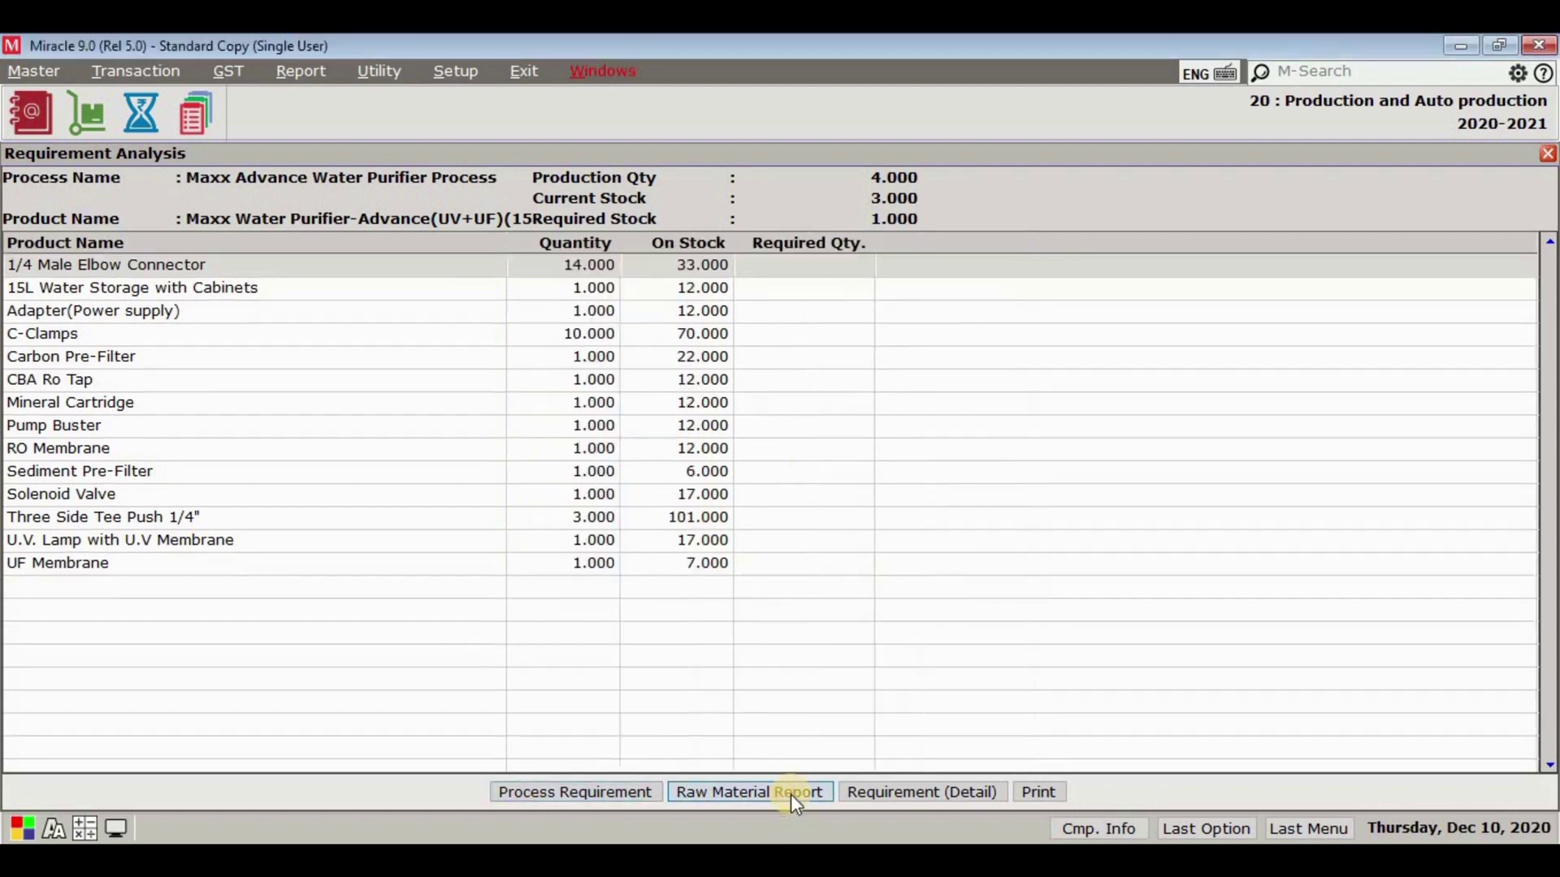
{"action": "left_click", "coordinate": [924, 791]}
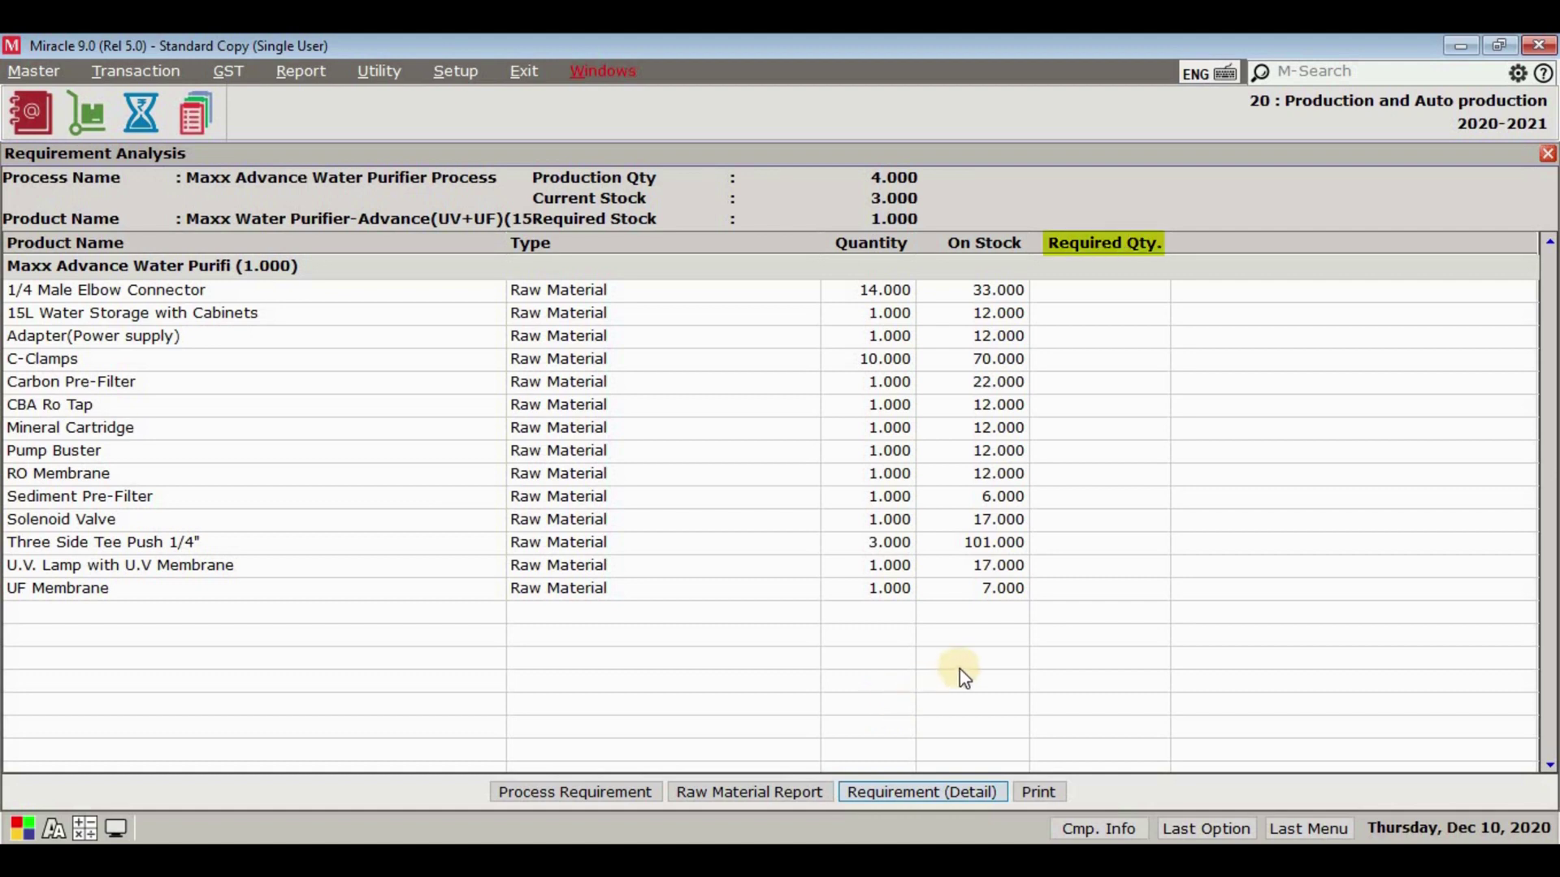
{"action": "key", "text": "Escape"}
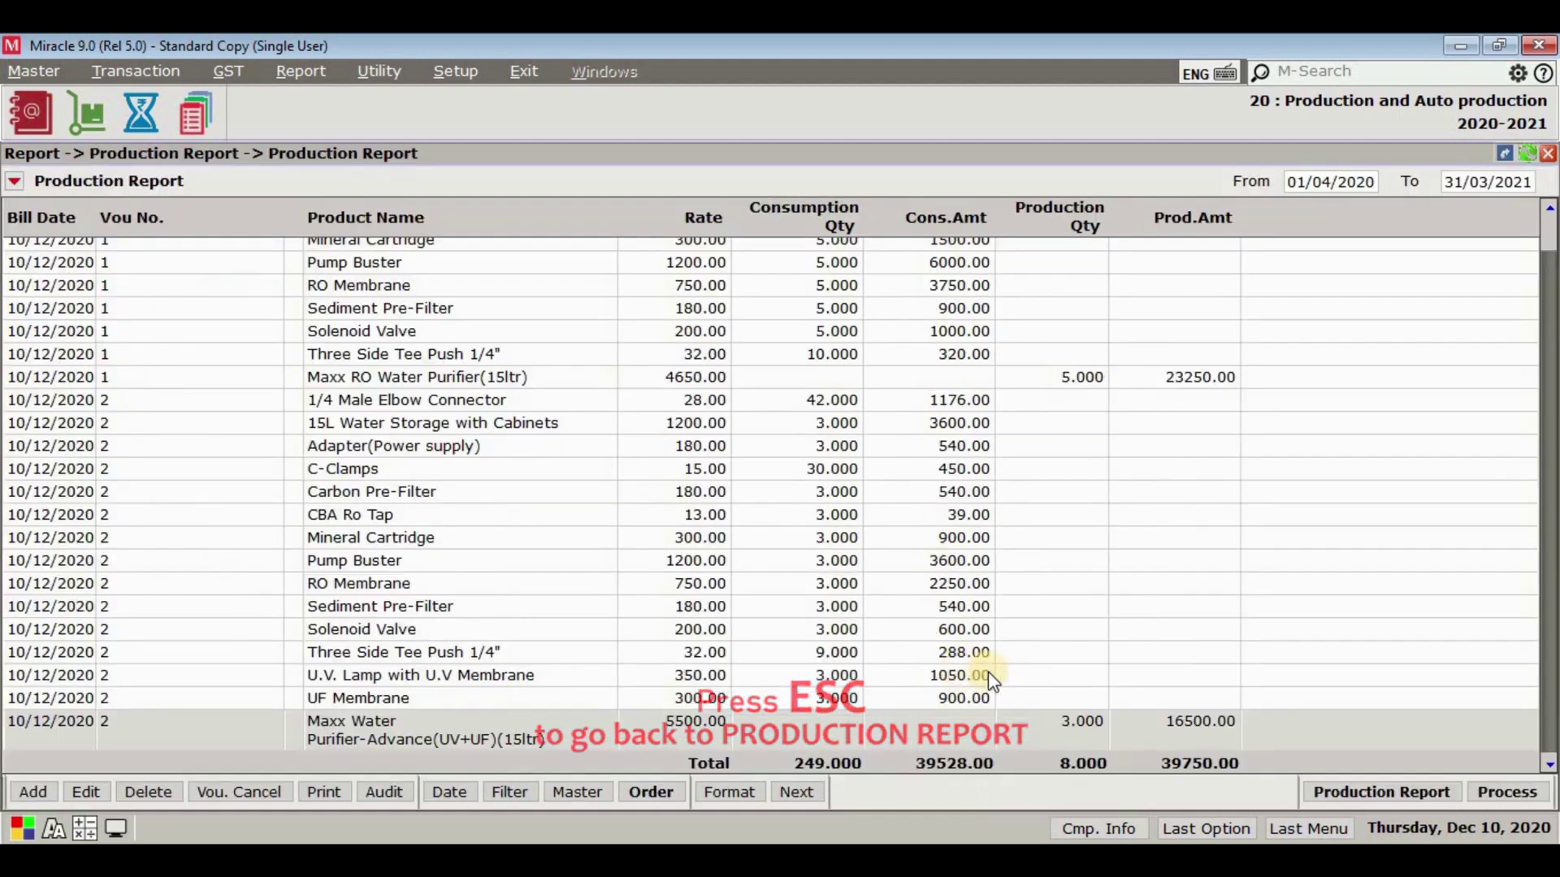
Run a Costing report for Maxx Water Purifier-Advance(UV+UF)(15ltr) with a required stock of 2.
{"action": "left_click", "coordinate": [1361, 788]}
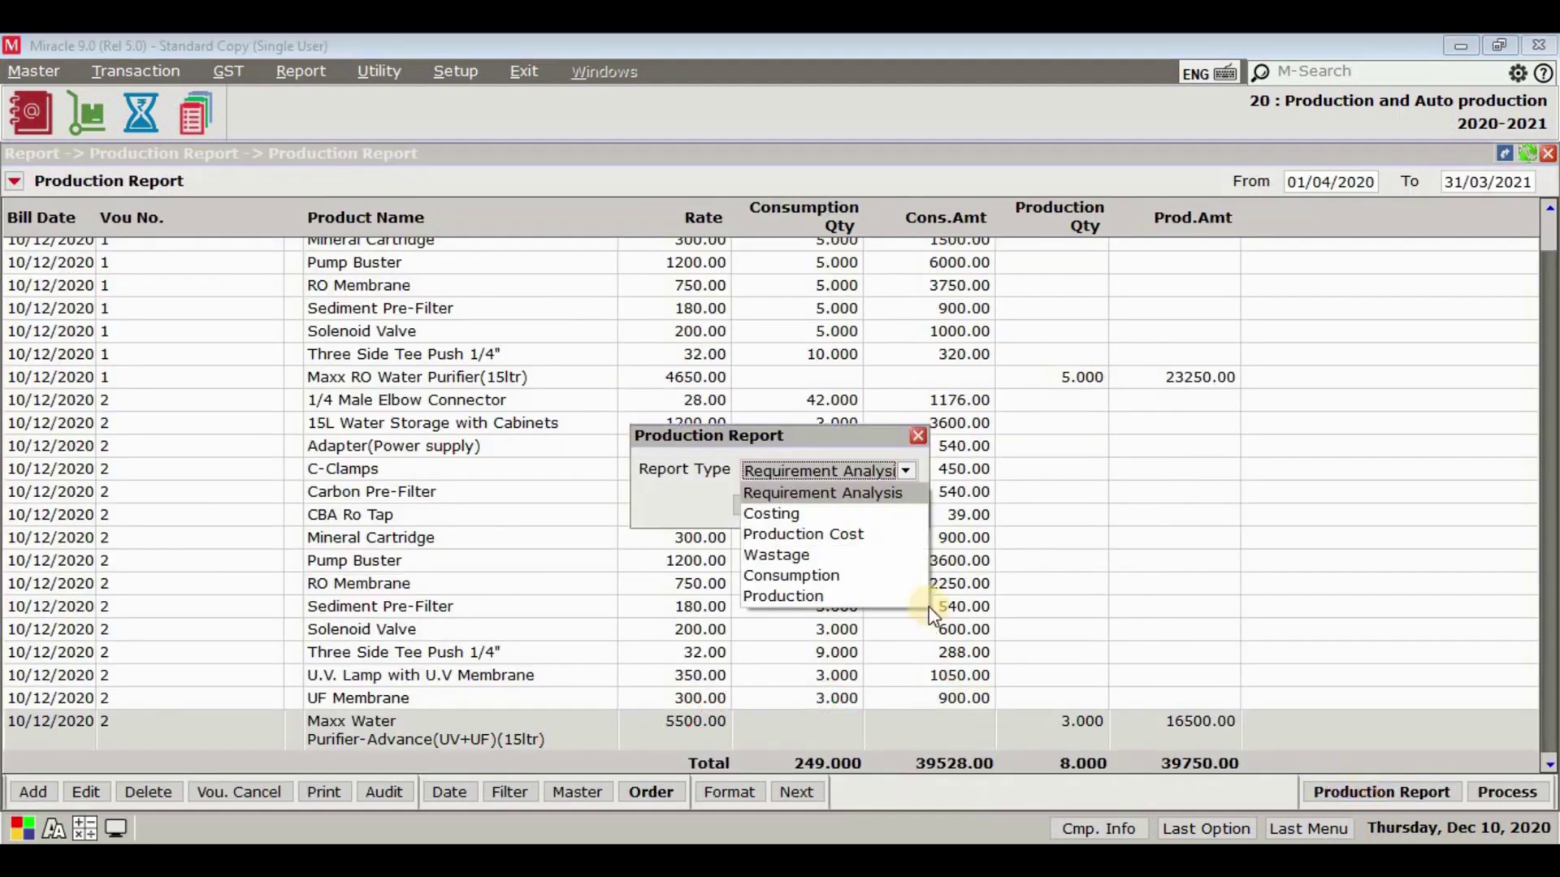
{"action": "left_click", "coordinate": [776, 515]}
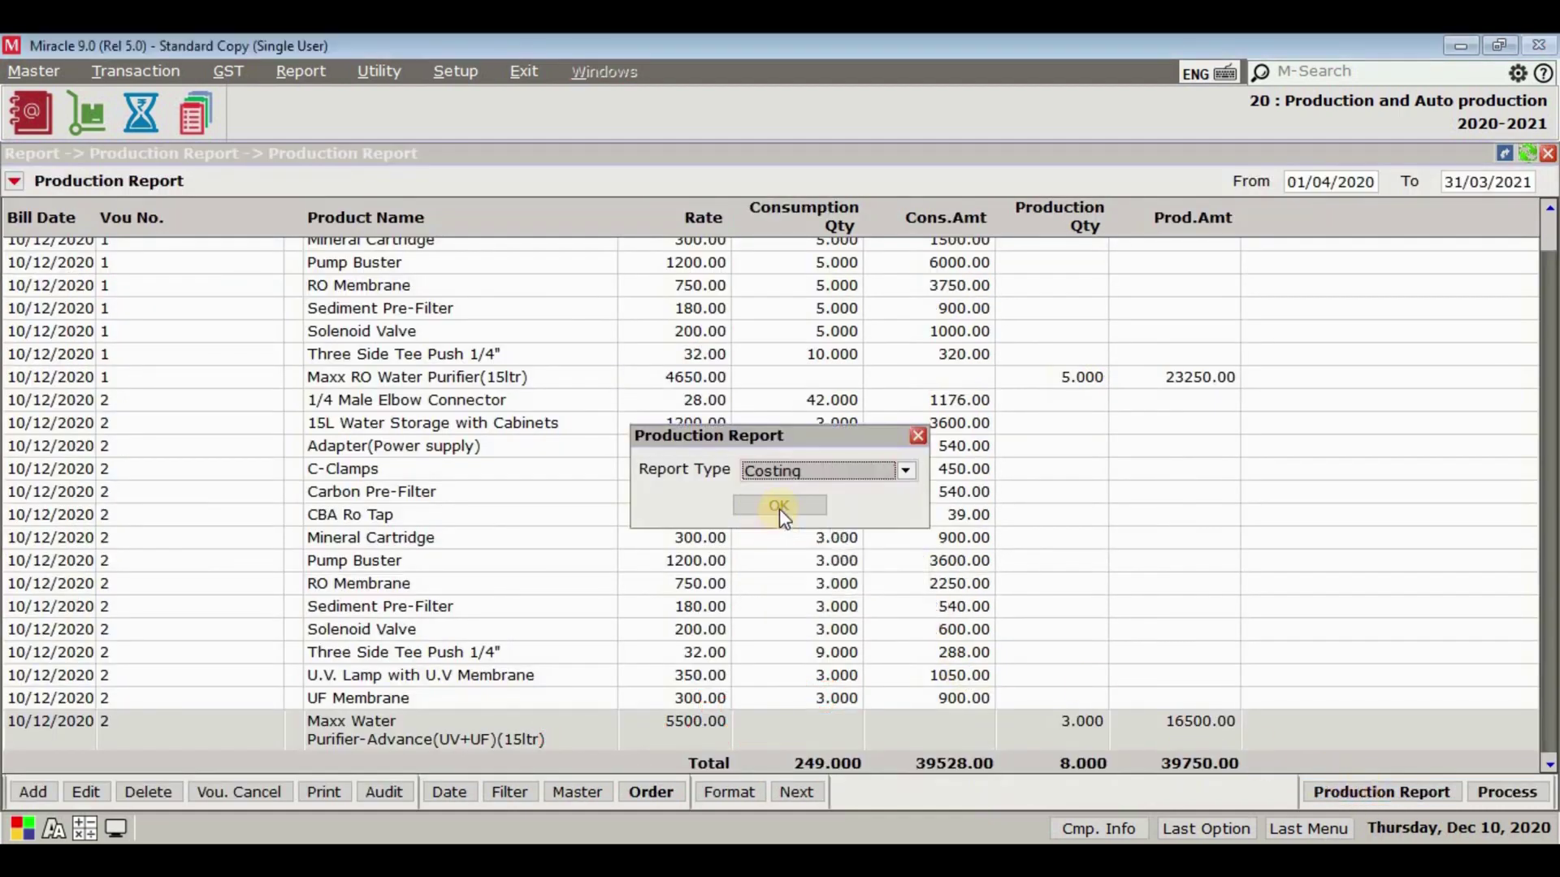
{"action": "left_click", "coordinate": [779, 506]}
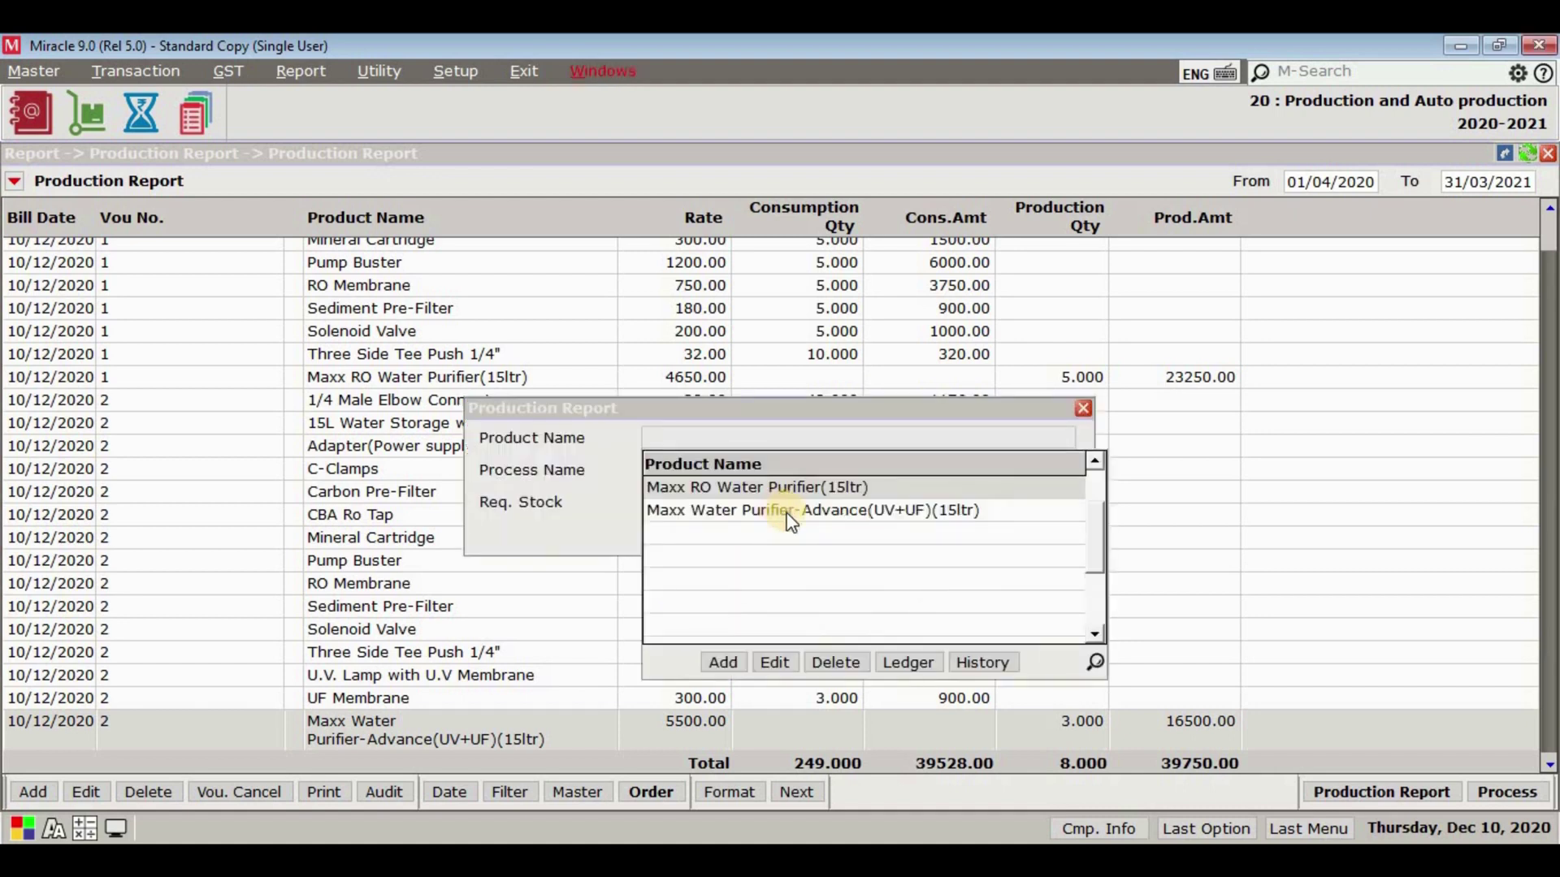
{"action": "left_click", "coordinate": [788, 510]}
{"action": "type", "text": "2 .000"}
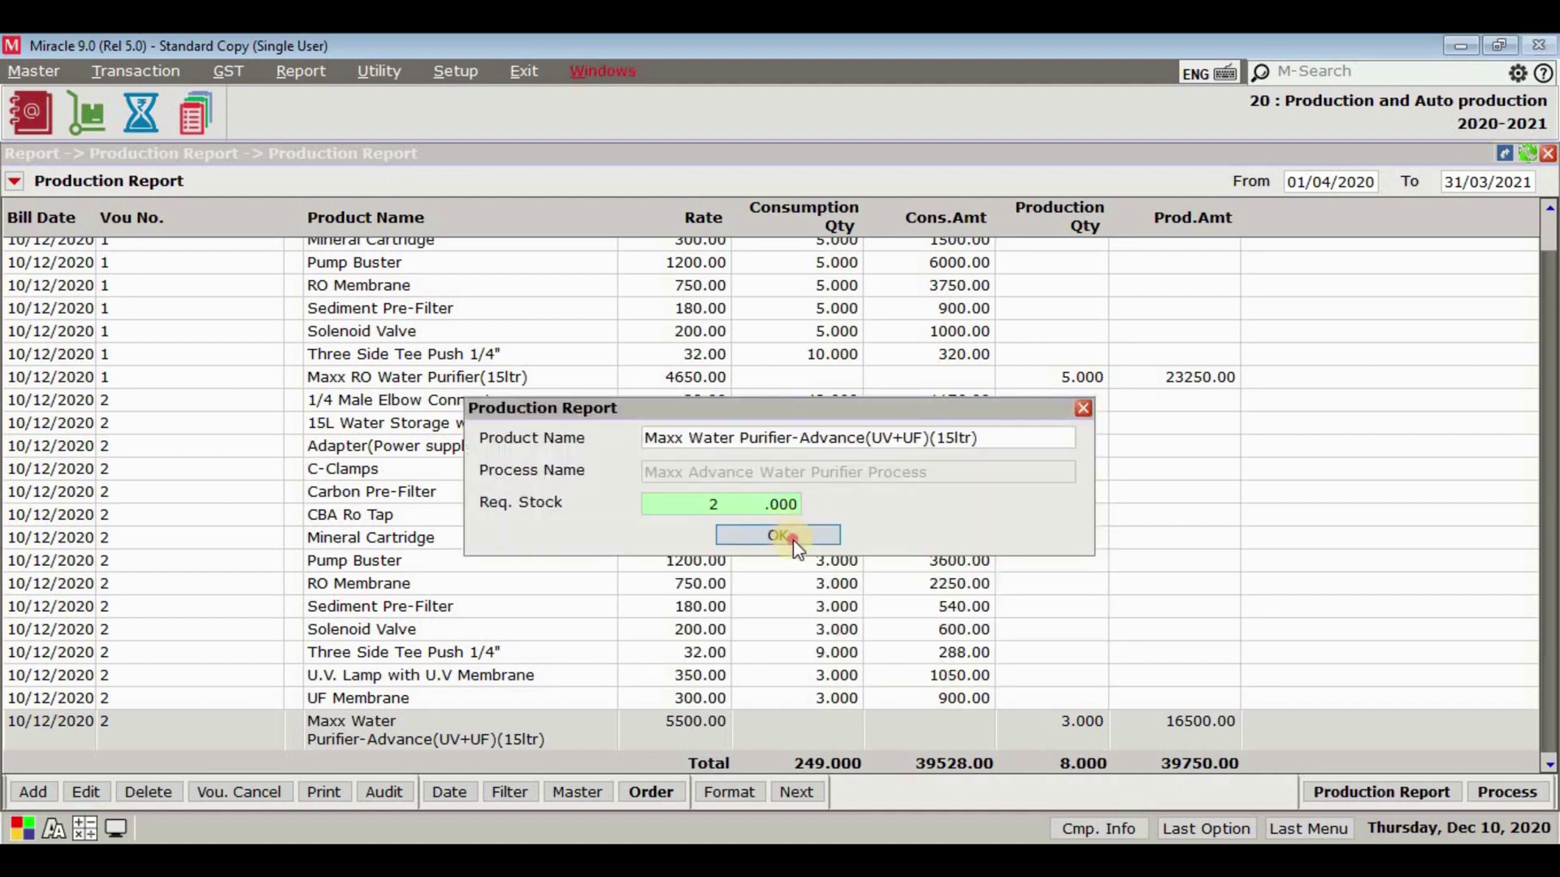
{"action": "left_click", "coordinate": [793, 539]}
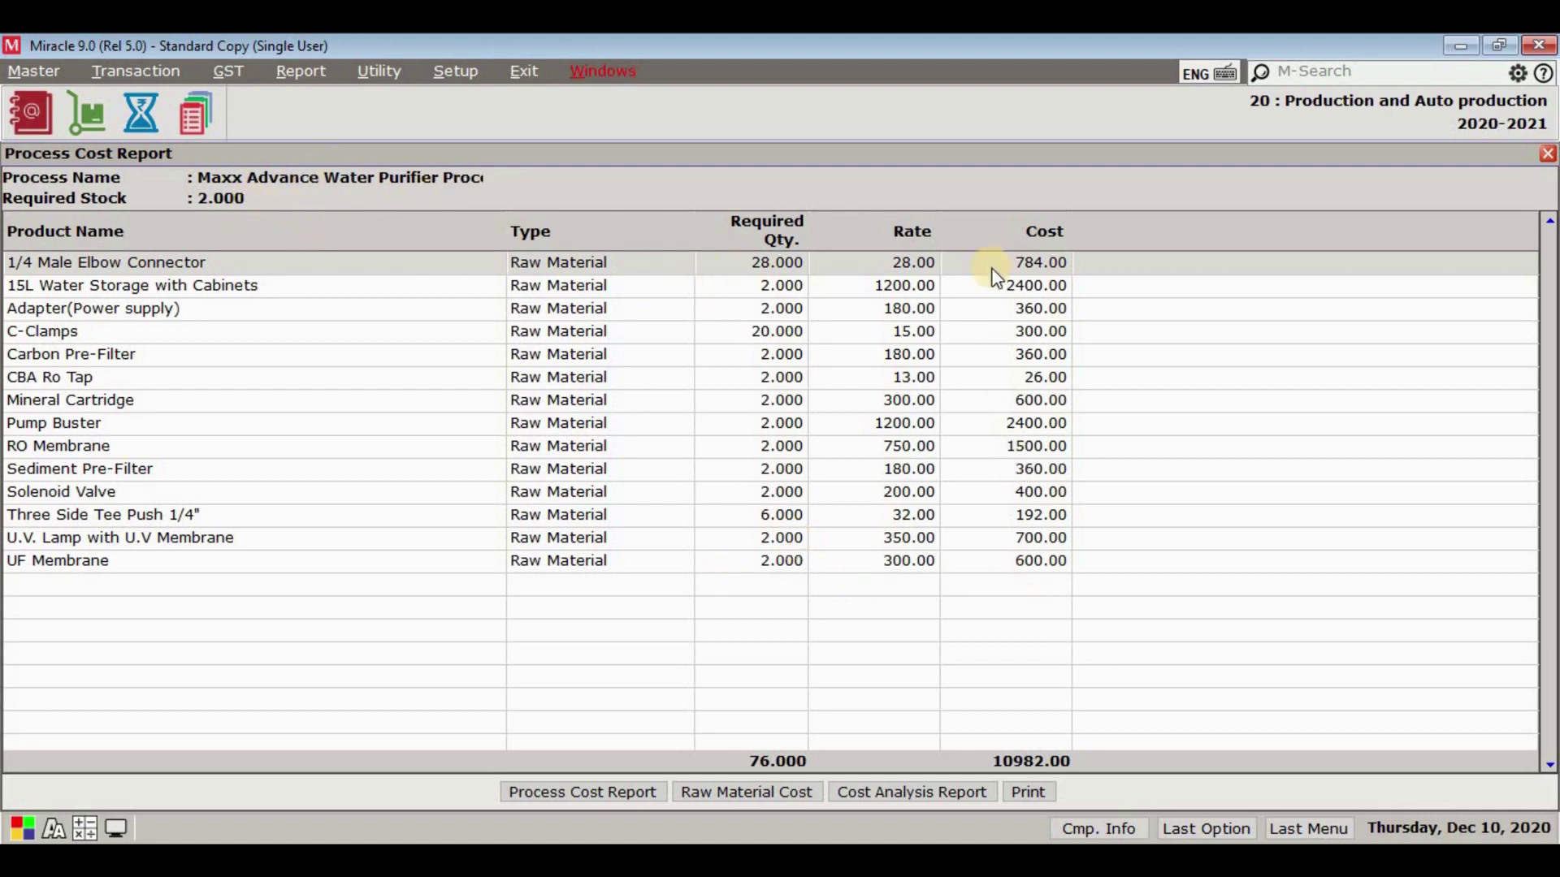
View the Raw Material Cost and Cost Analysis Report versions of the costing, and return to the Production Report.
{"action": "left_click", "coordinate": [758, 790]}
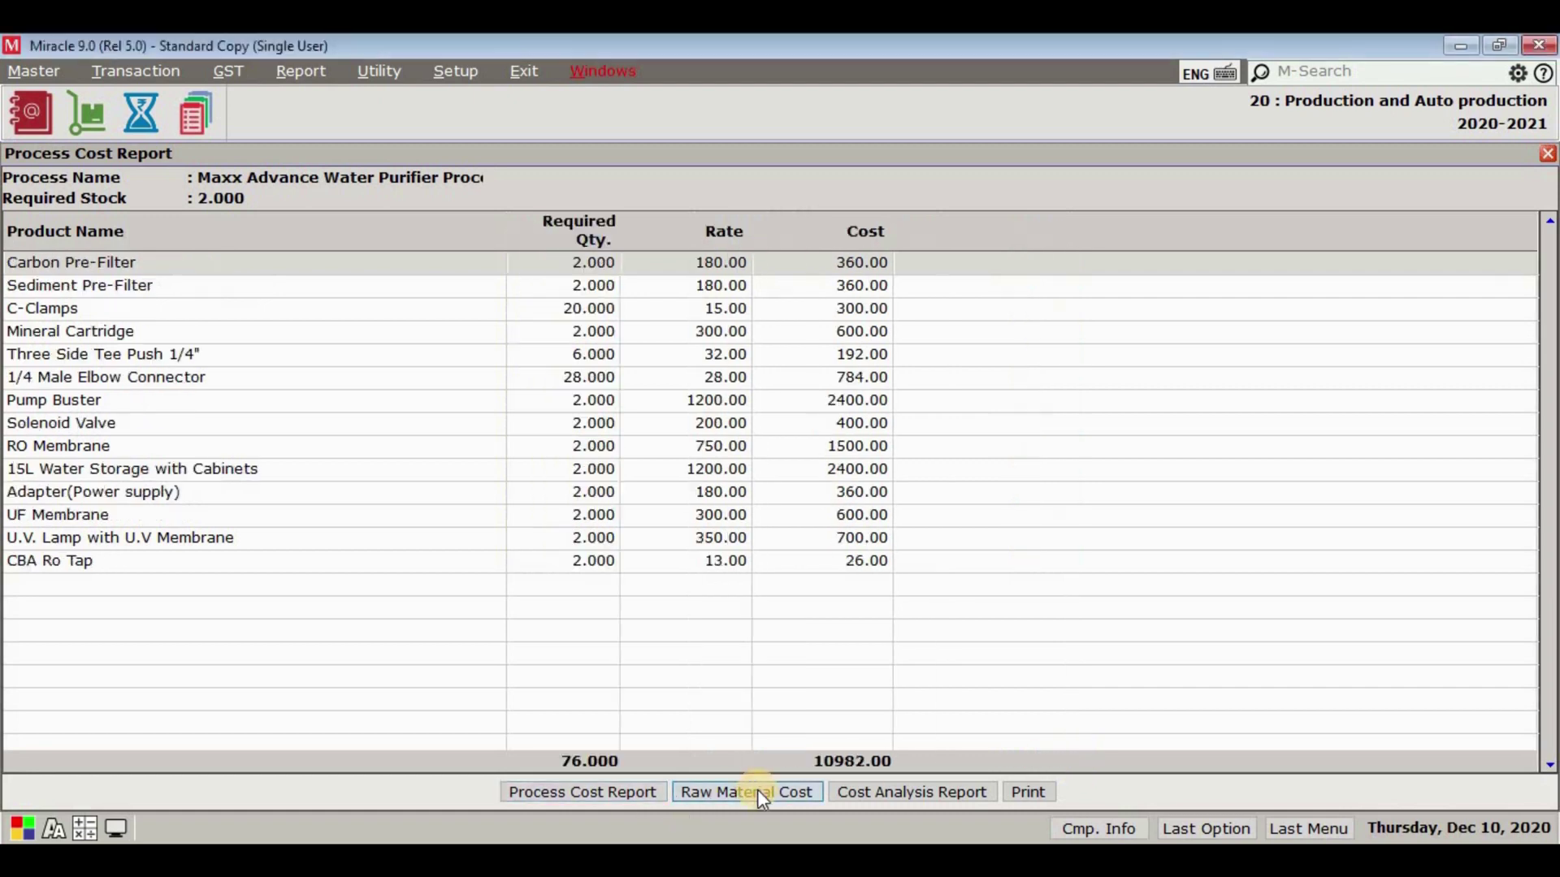
{"action": "left_click", "coordinate": [902, 792]}
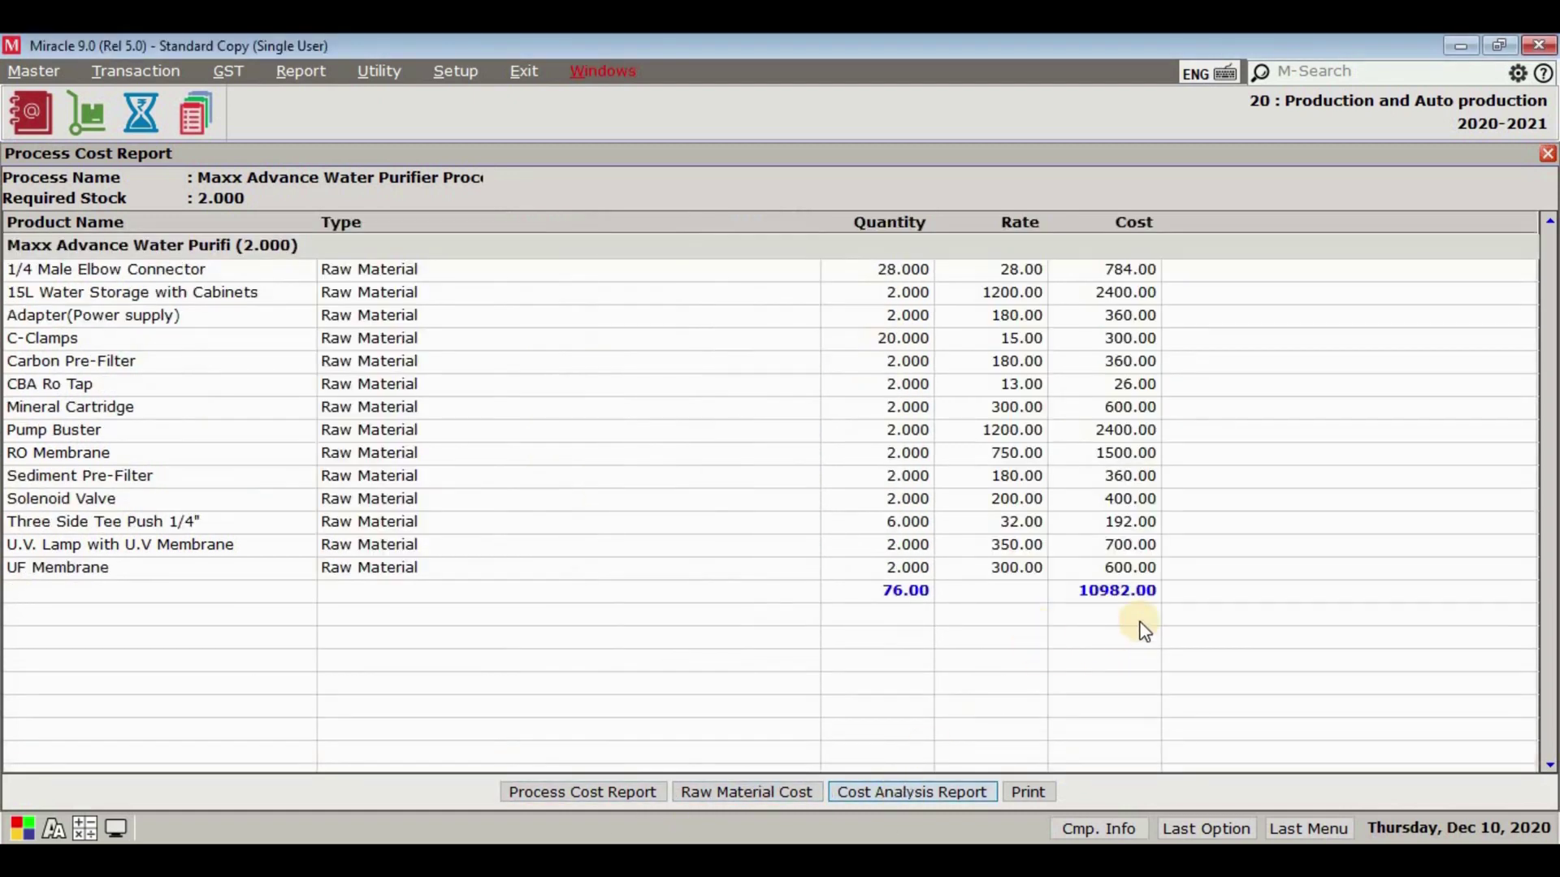
{"action": "key", "text": "Escape"}
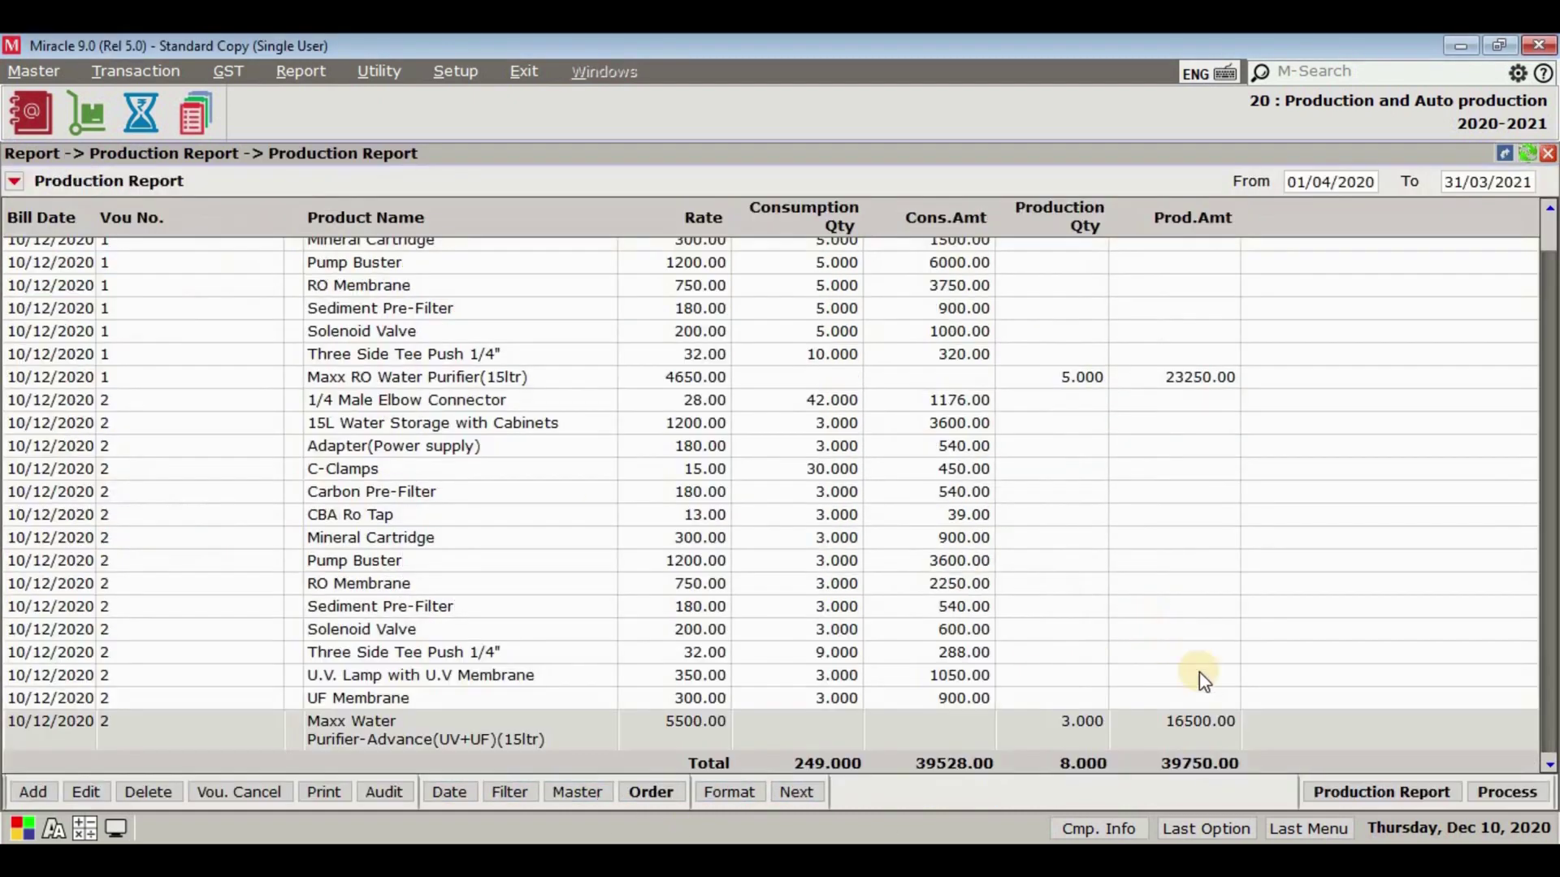
View the Production Cost report for the Maxx RO Water Purifier Process and close it.
{"action": "left_click", "coordinate": [1353, 791]}
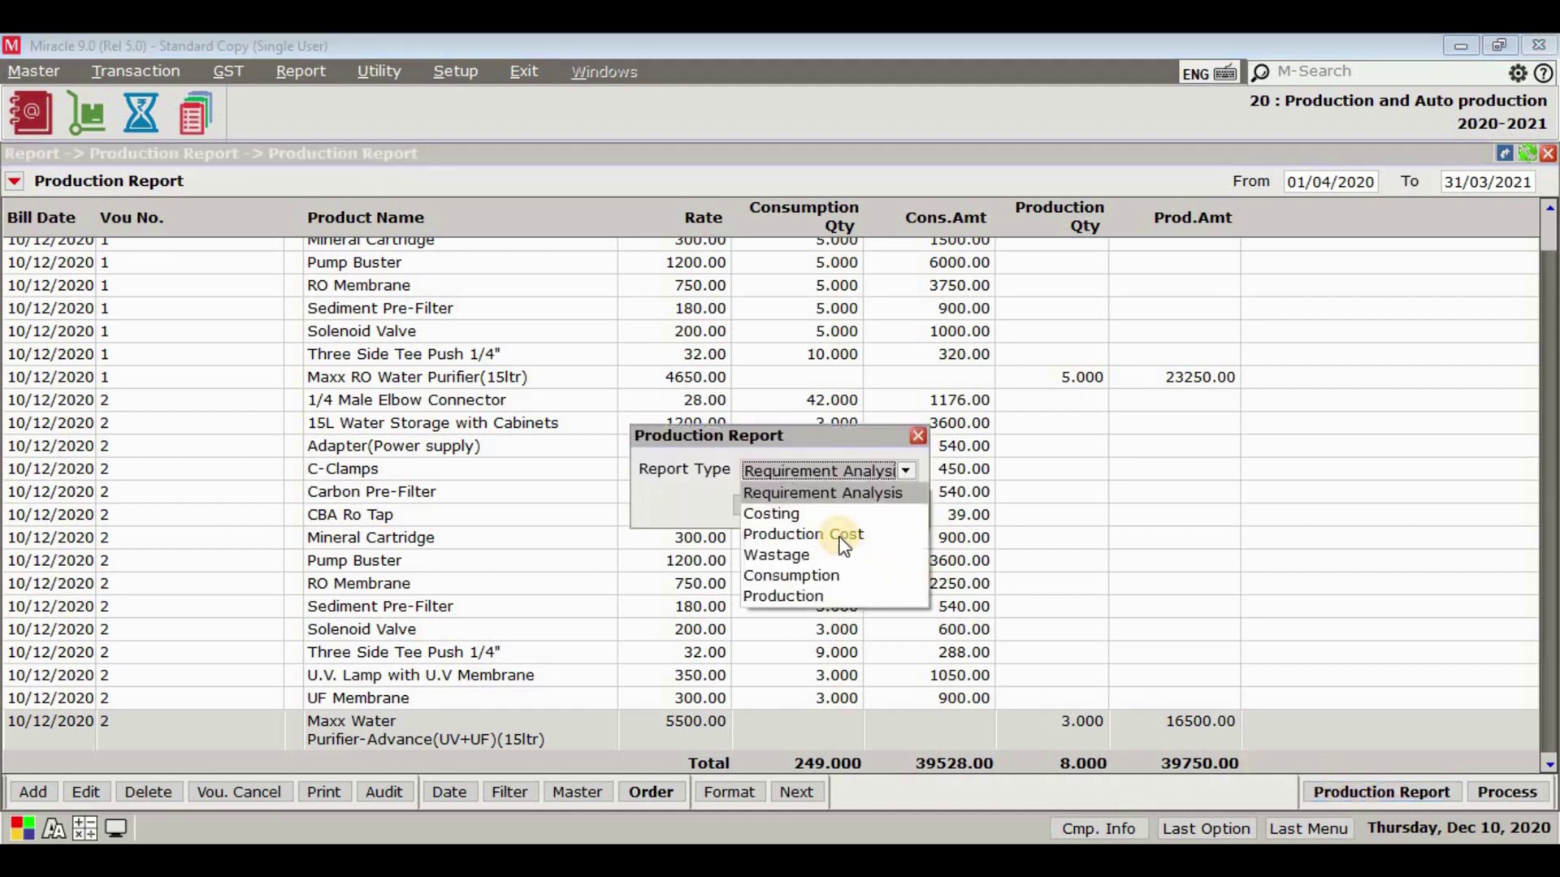
{"action": "left_click", "coordinate": [842, 536]}
{"action": "left_click", "coordinate": [776, 509]}
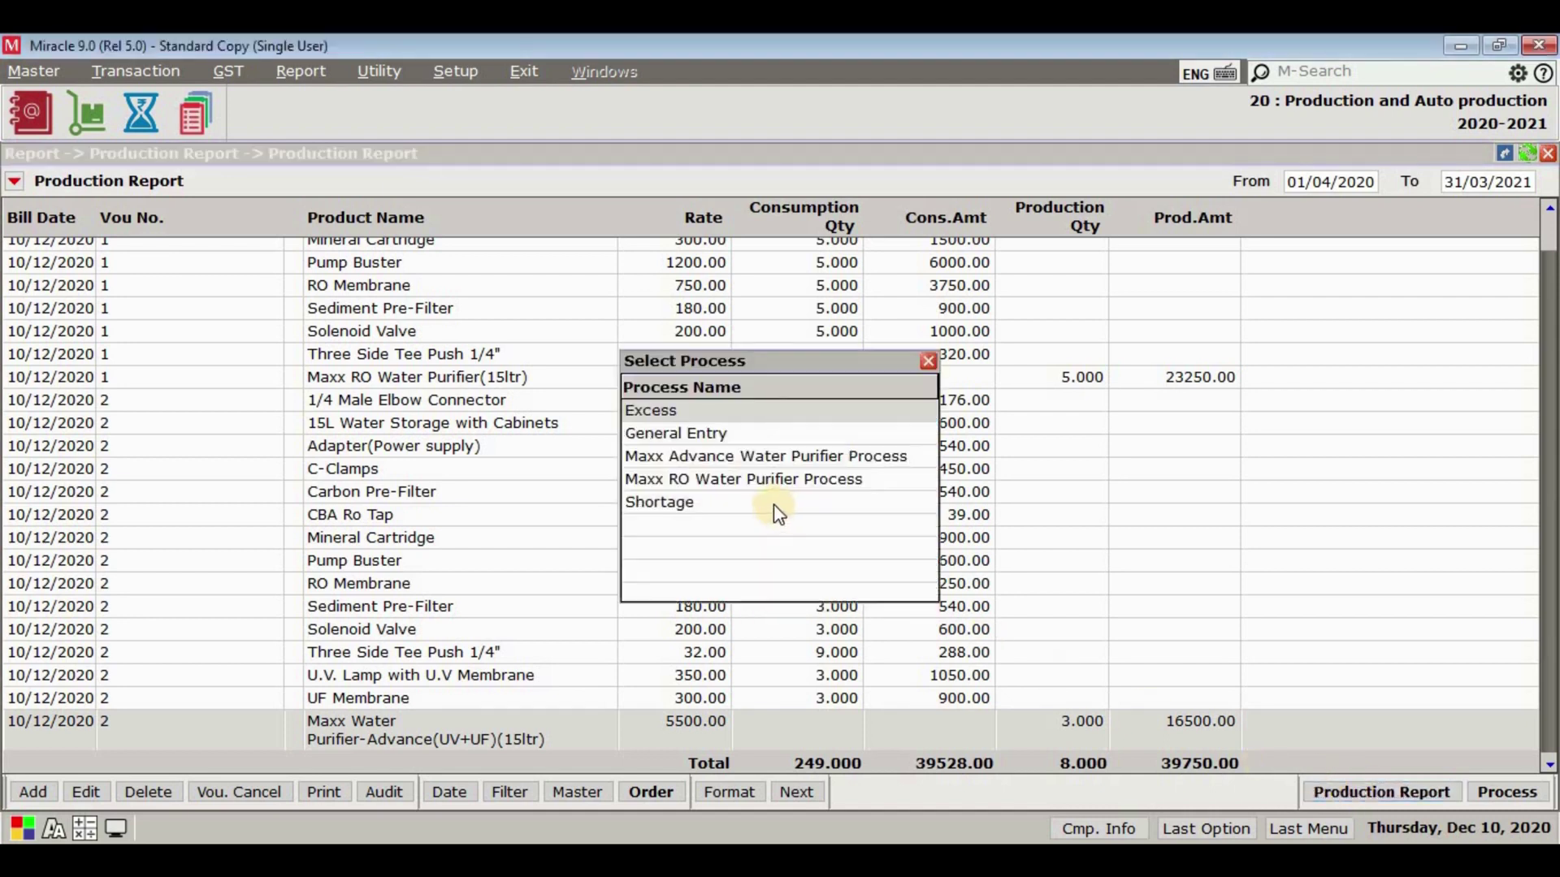
{"action": "double_click", "coordinate": [760, 477]}
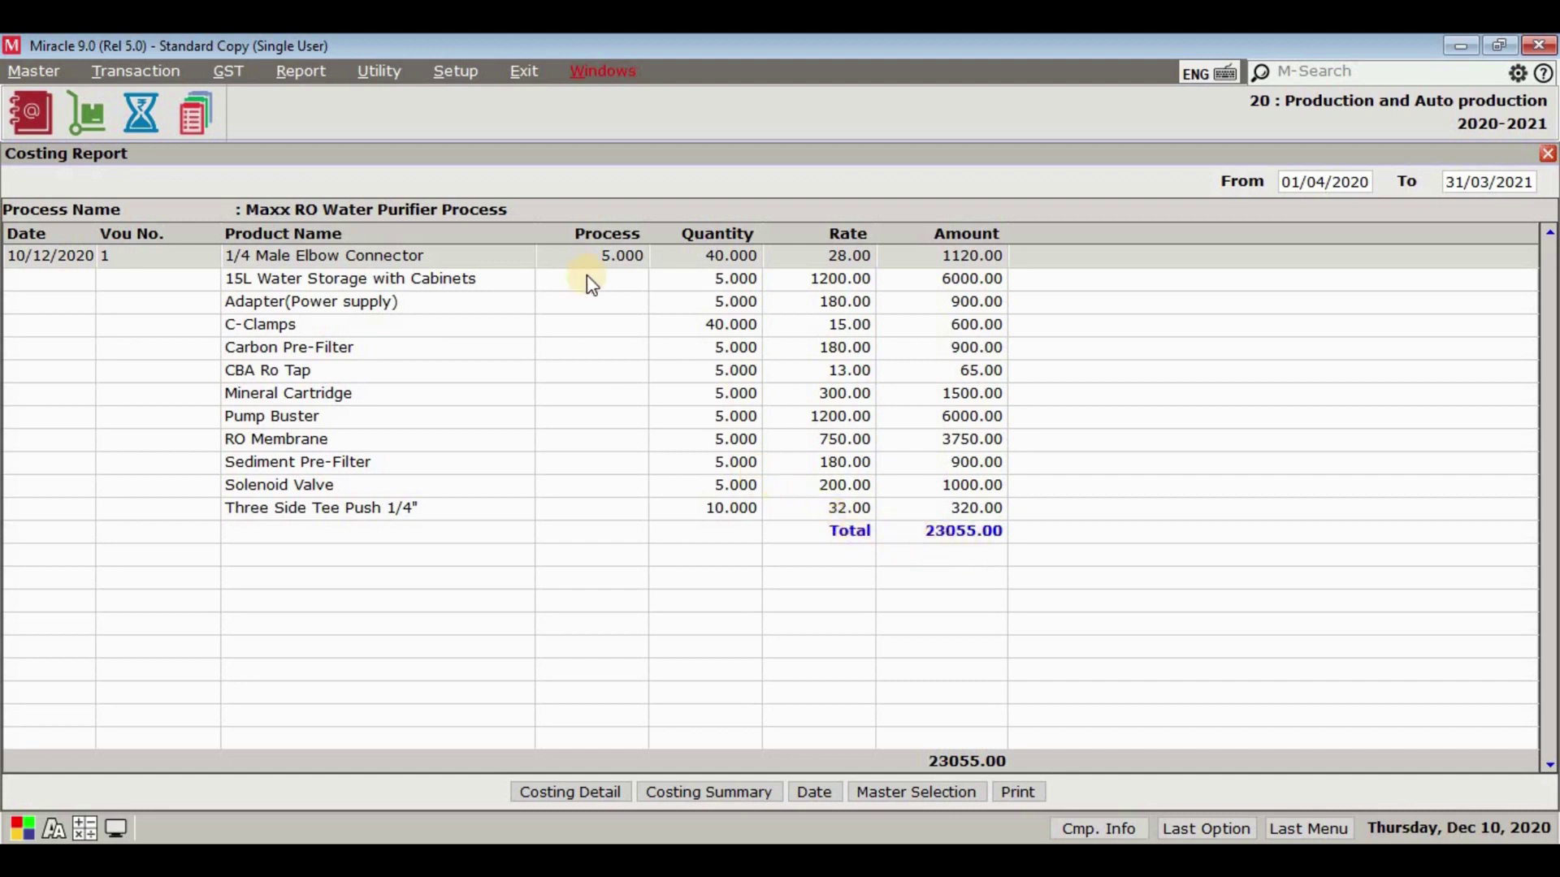
{"action": "left_click", "coordinate": [610, 271]}
{"action": "key", "text": "Escape"}
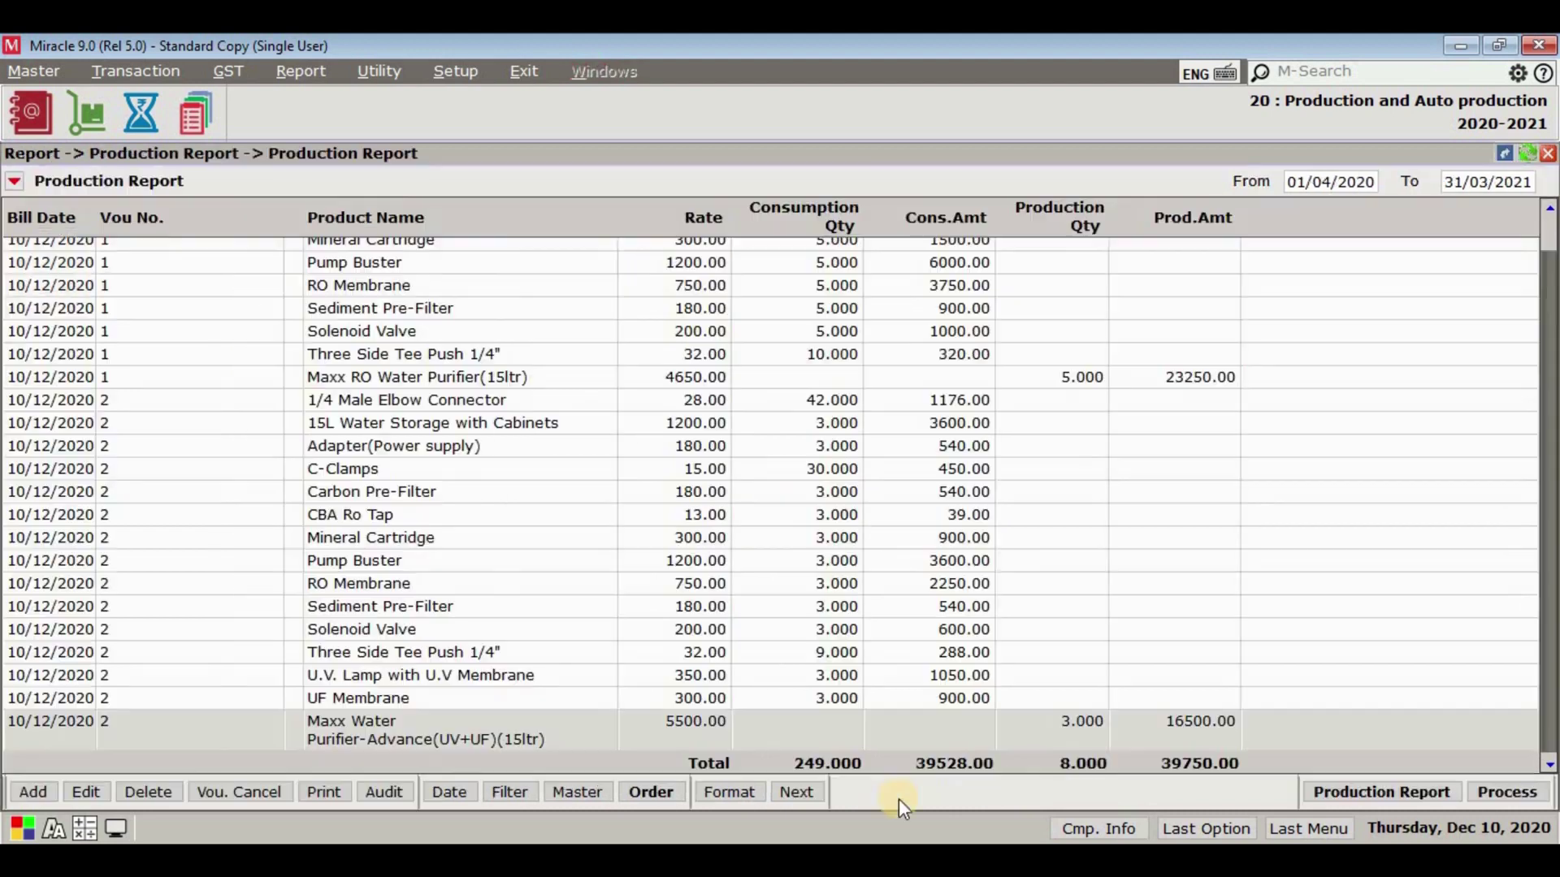
View the Wastage report and return to the Production Report.
{"action": "left_click", "coordinate": [1373, 795]}
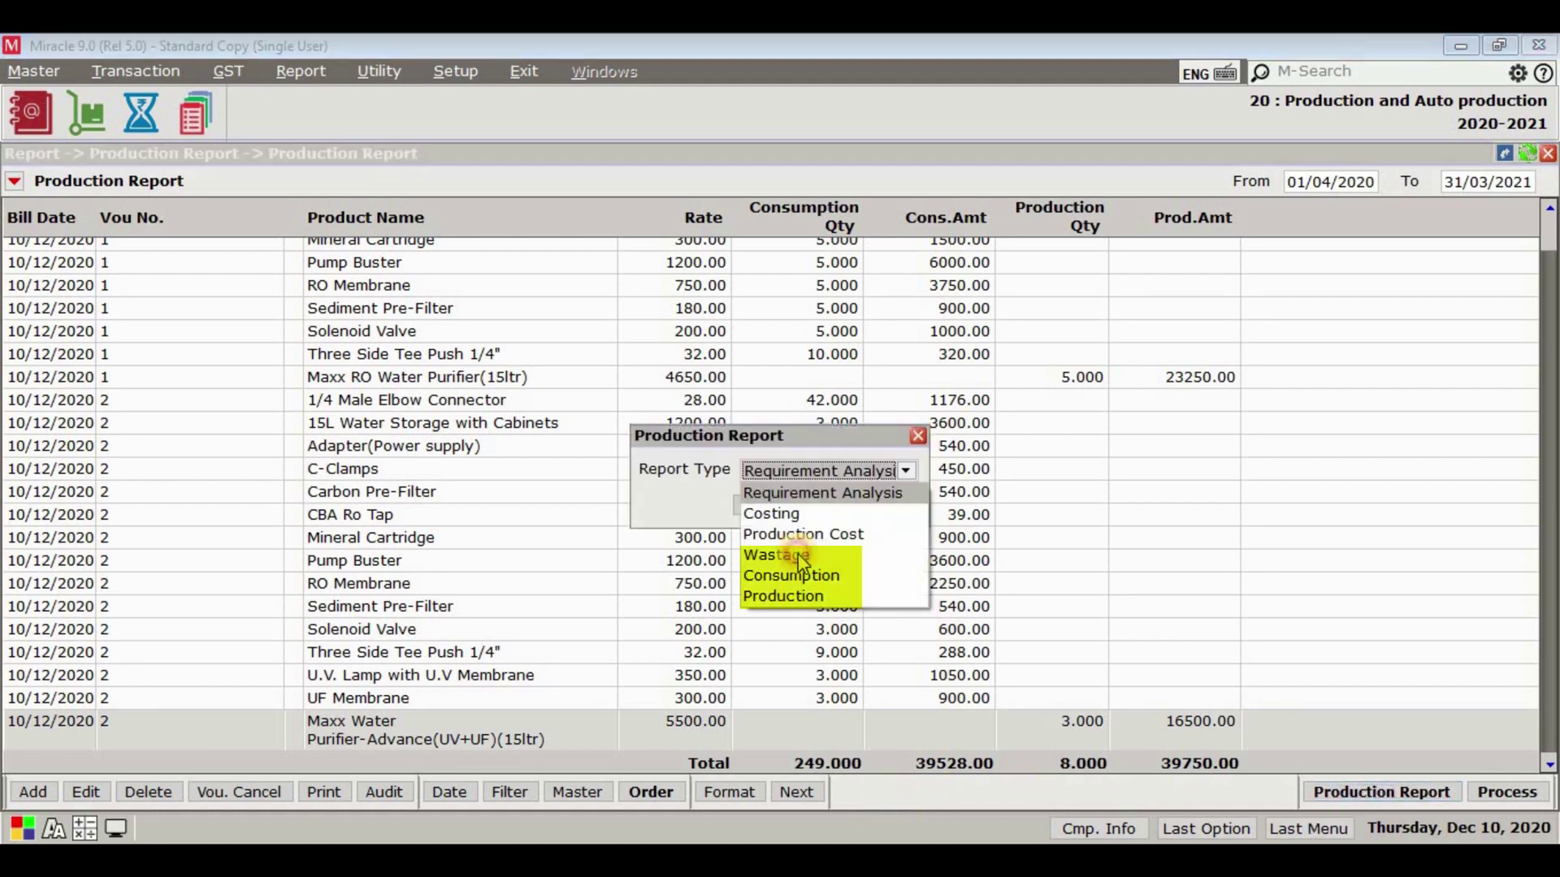
{"action": "left_click", "coordinate": [798, 553]}
{"action": "left_click", "coordinate": [803, 513]}
{"action": "key", "text": "Escape"}
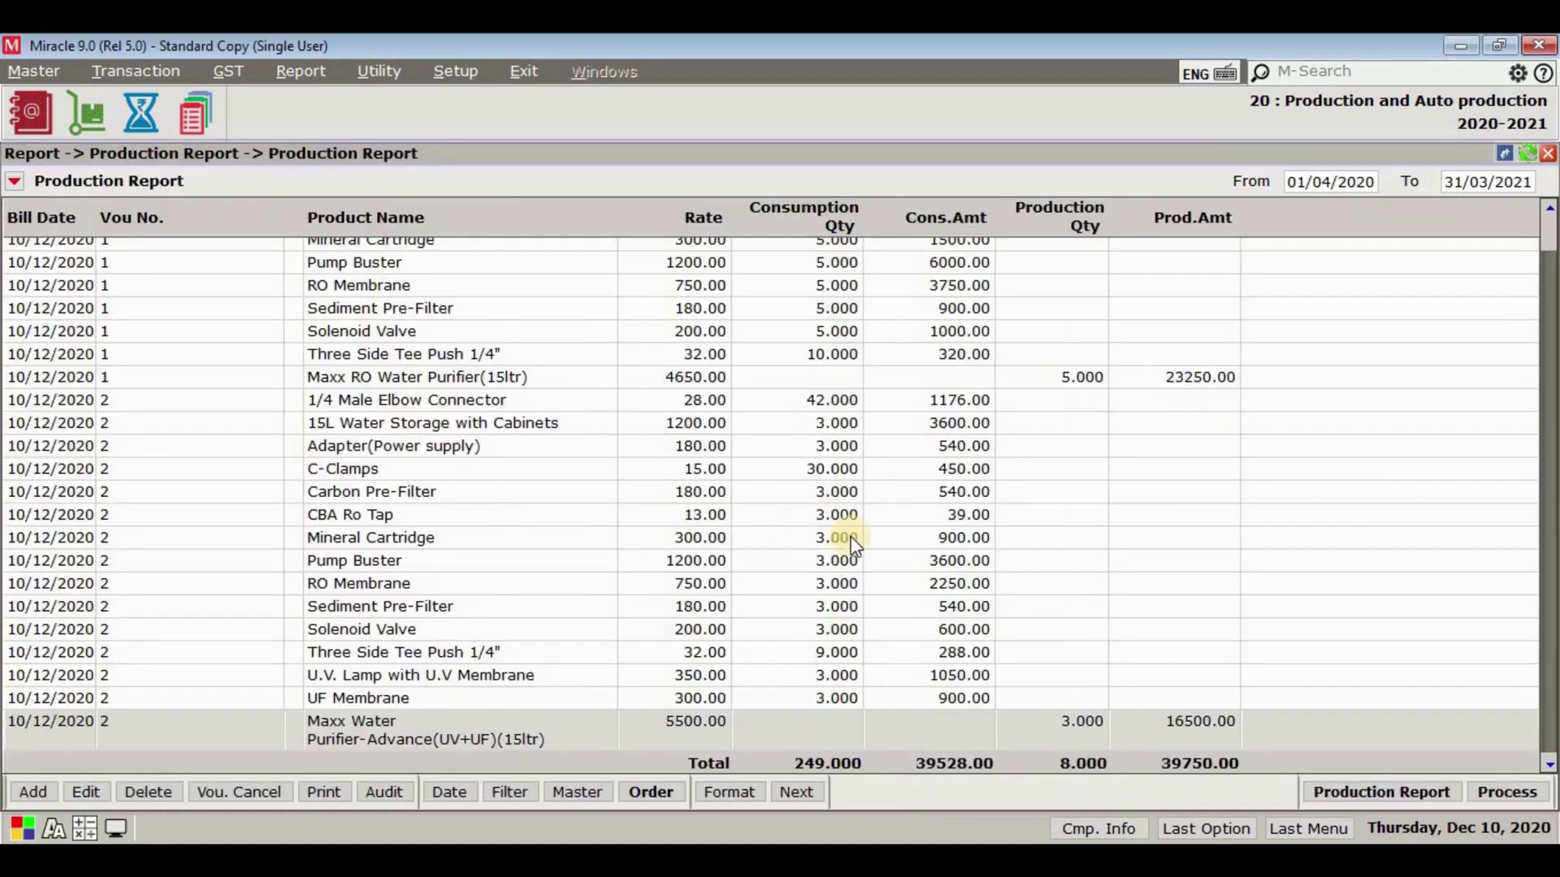
Review the Consumption report for all raw materials and its Consumption Summary, and close it.
{"action": "left_click", "coordinate": [1373, 792]}
{"action": "left_click", "coordinate": [821, 571]}
{"action": "left_click", "coordinate": [801, 514]}
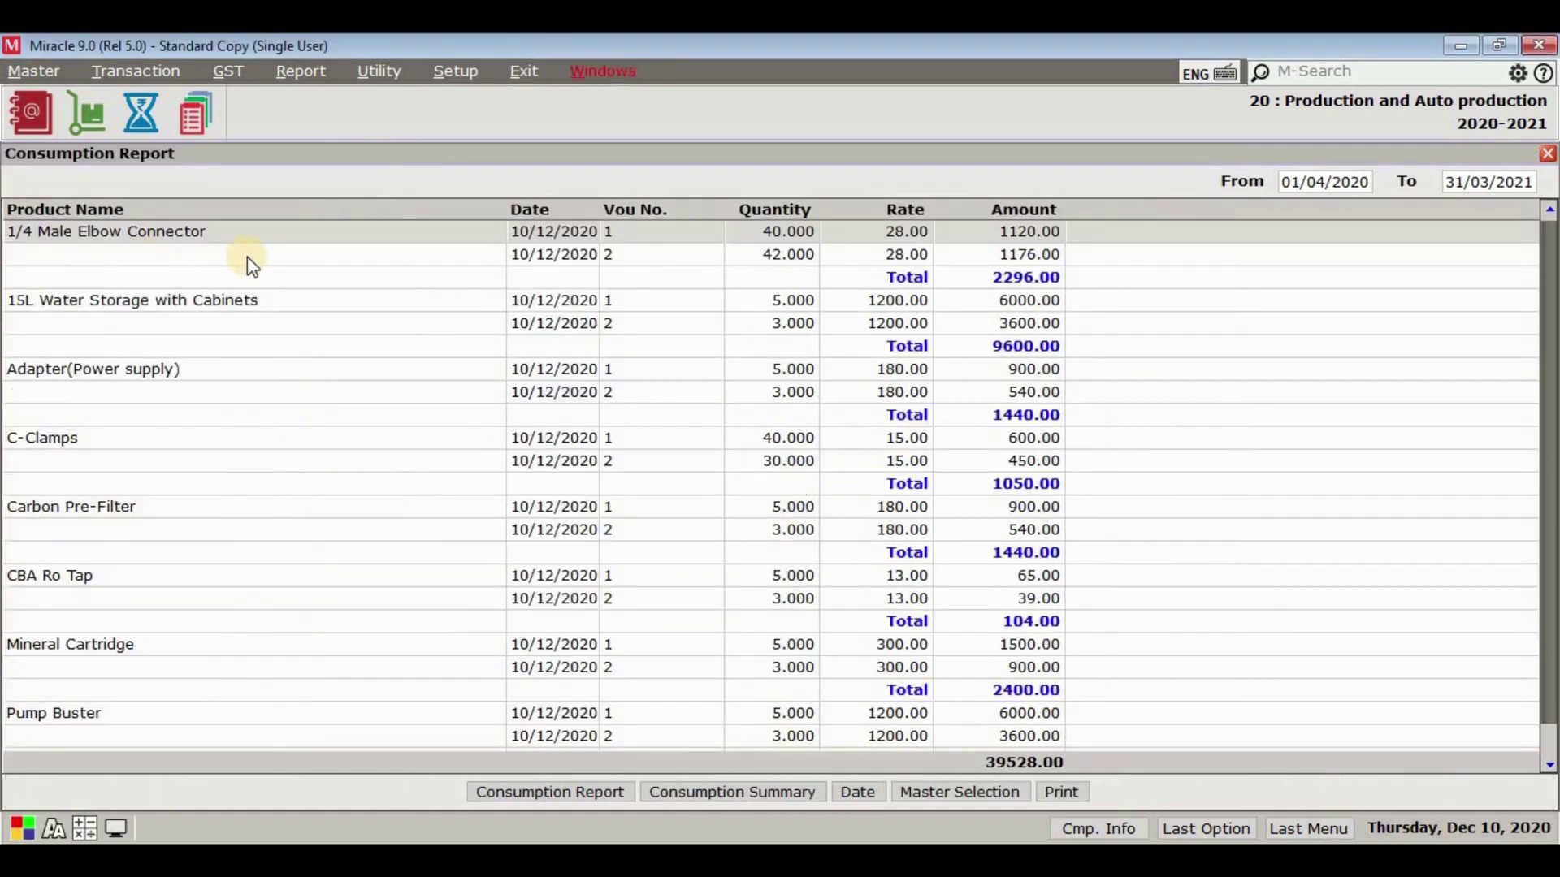
{"action": "left_click", "coordinate": [1002, 439]}
{"action": "scroll", "coordinate": [1002, 439], "scroll_direction": "down", "scroll_amount": 10}
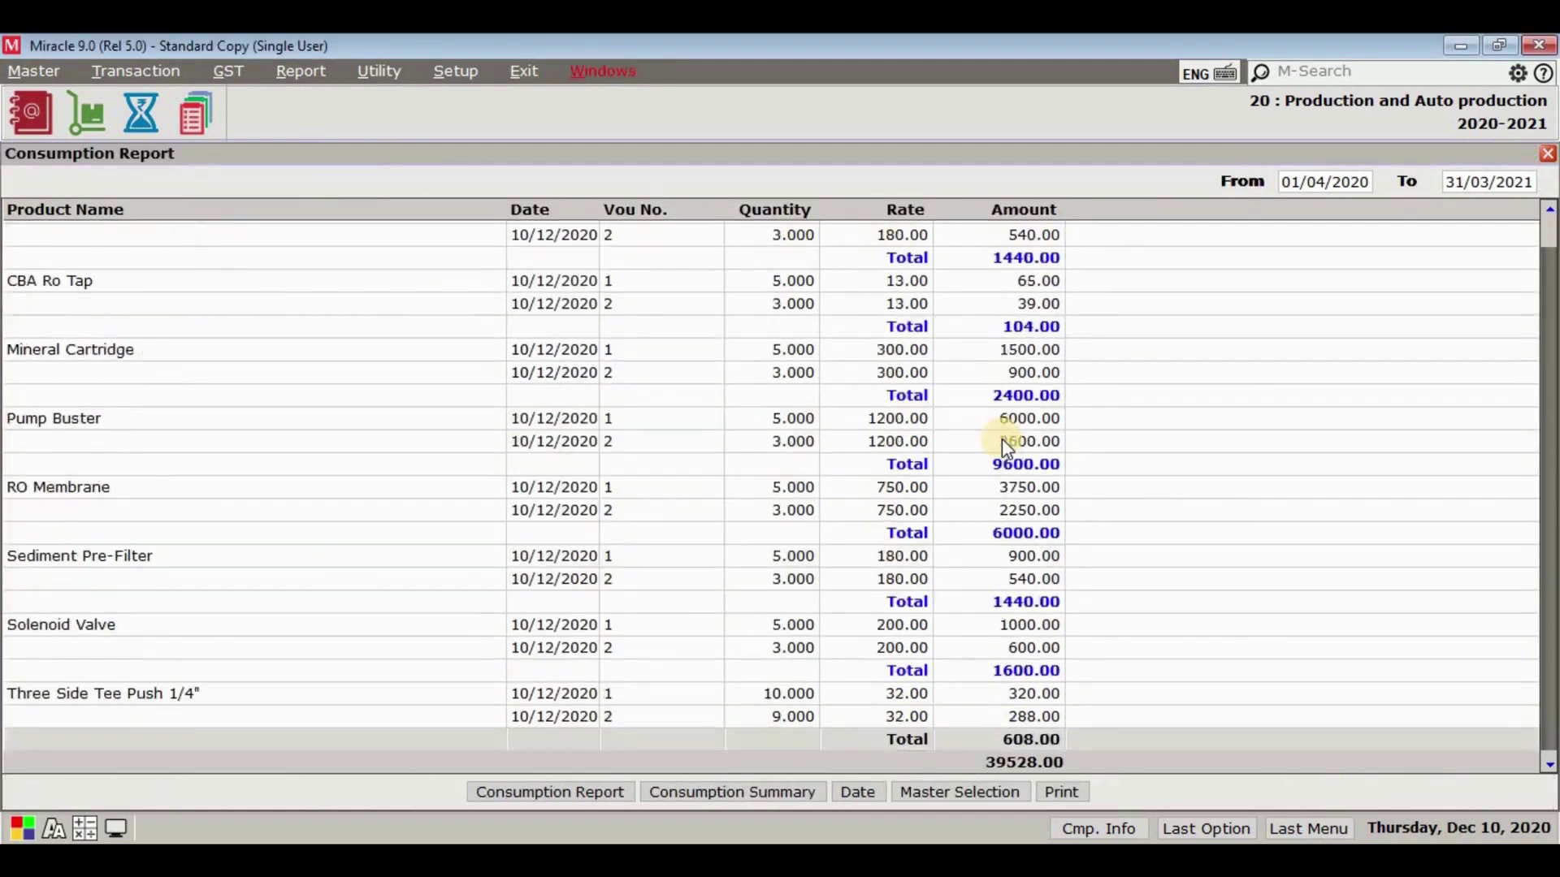
{"action": "left_click", "coordinate": [782, 788]}
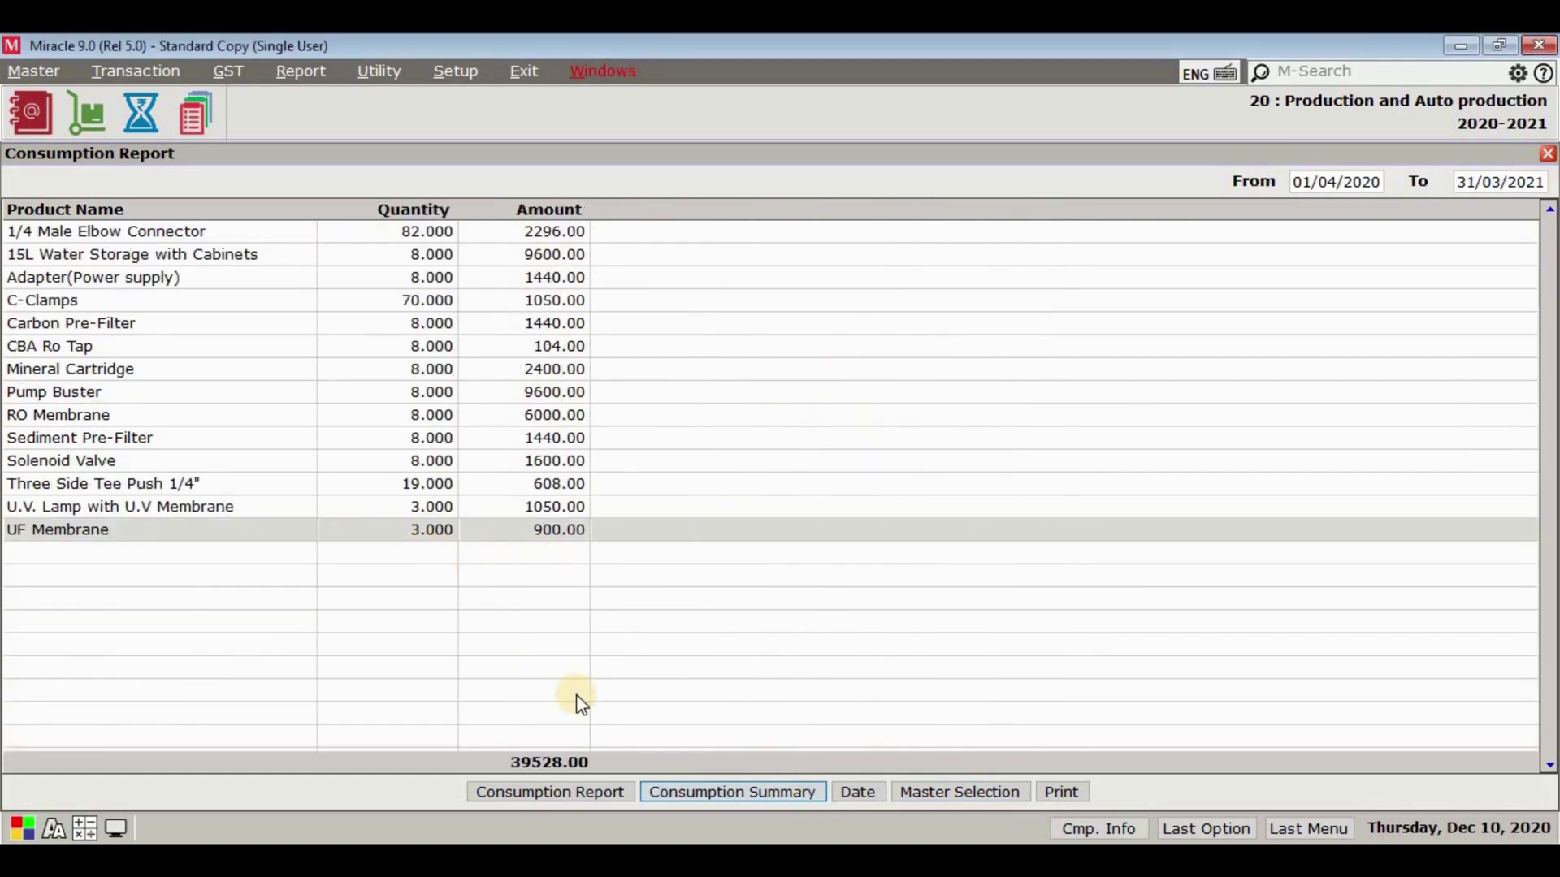
{"action": "key", "text": "Escape"}
View the detailed Production report with its Datewise and Production Summary versions, and close it.
{"action": "left_click", "coordinate": [800, 596]}
{"action": "left_click", "coordinate": [783, 506]}
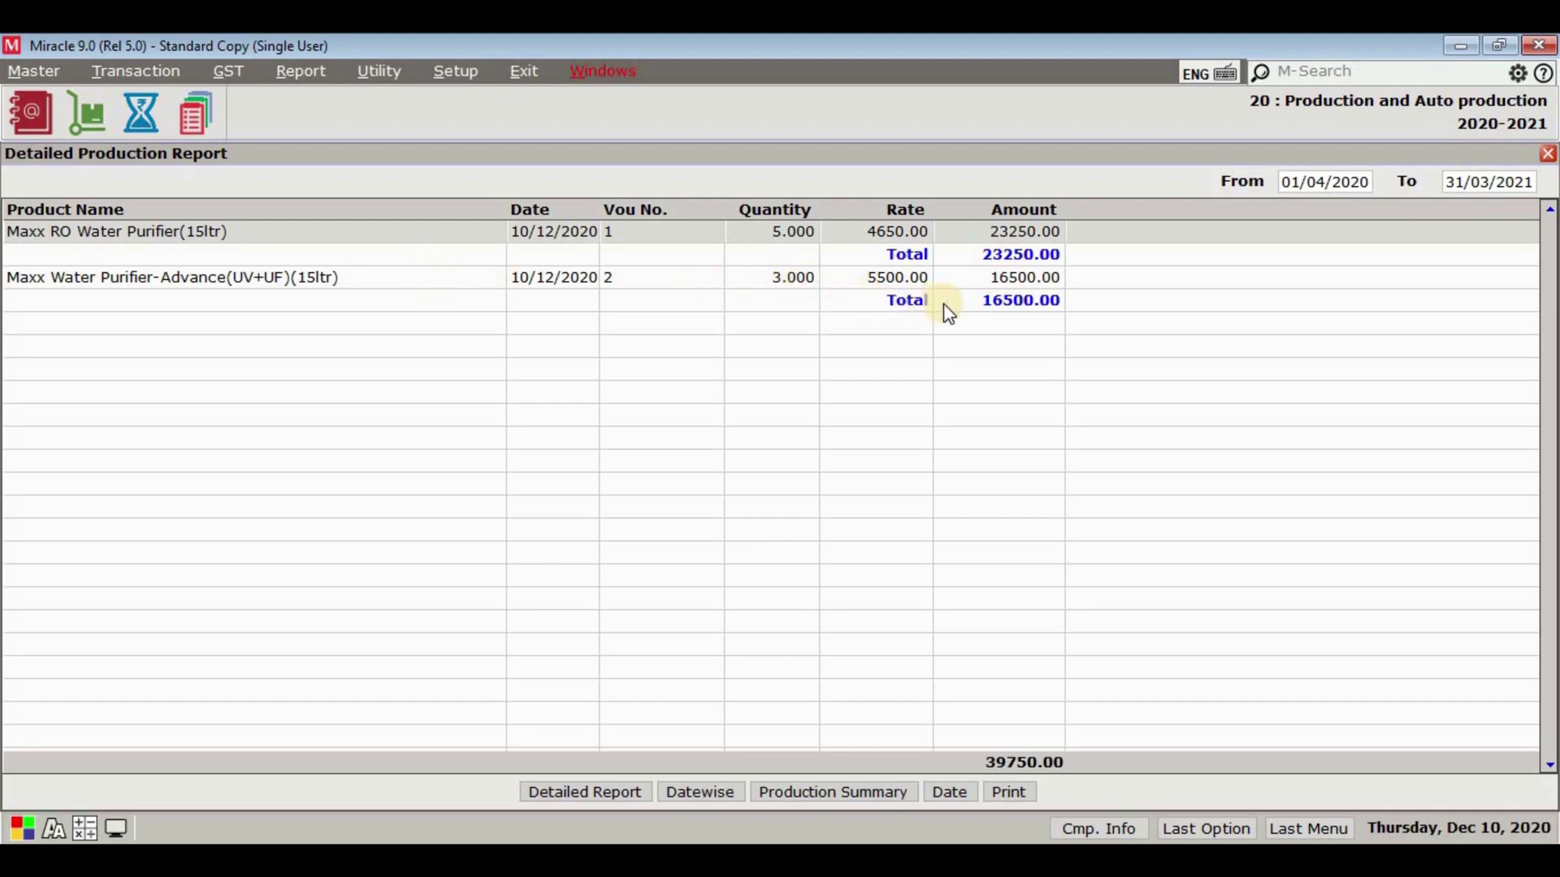
{"action": "left_click", "coordinate": [713, 794]}
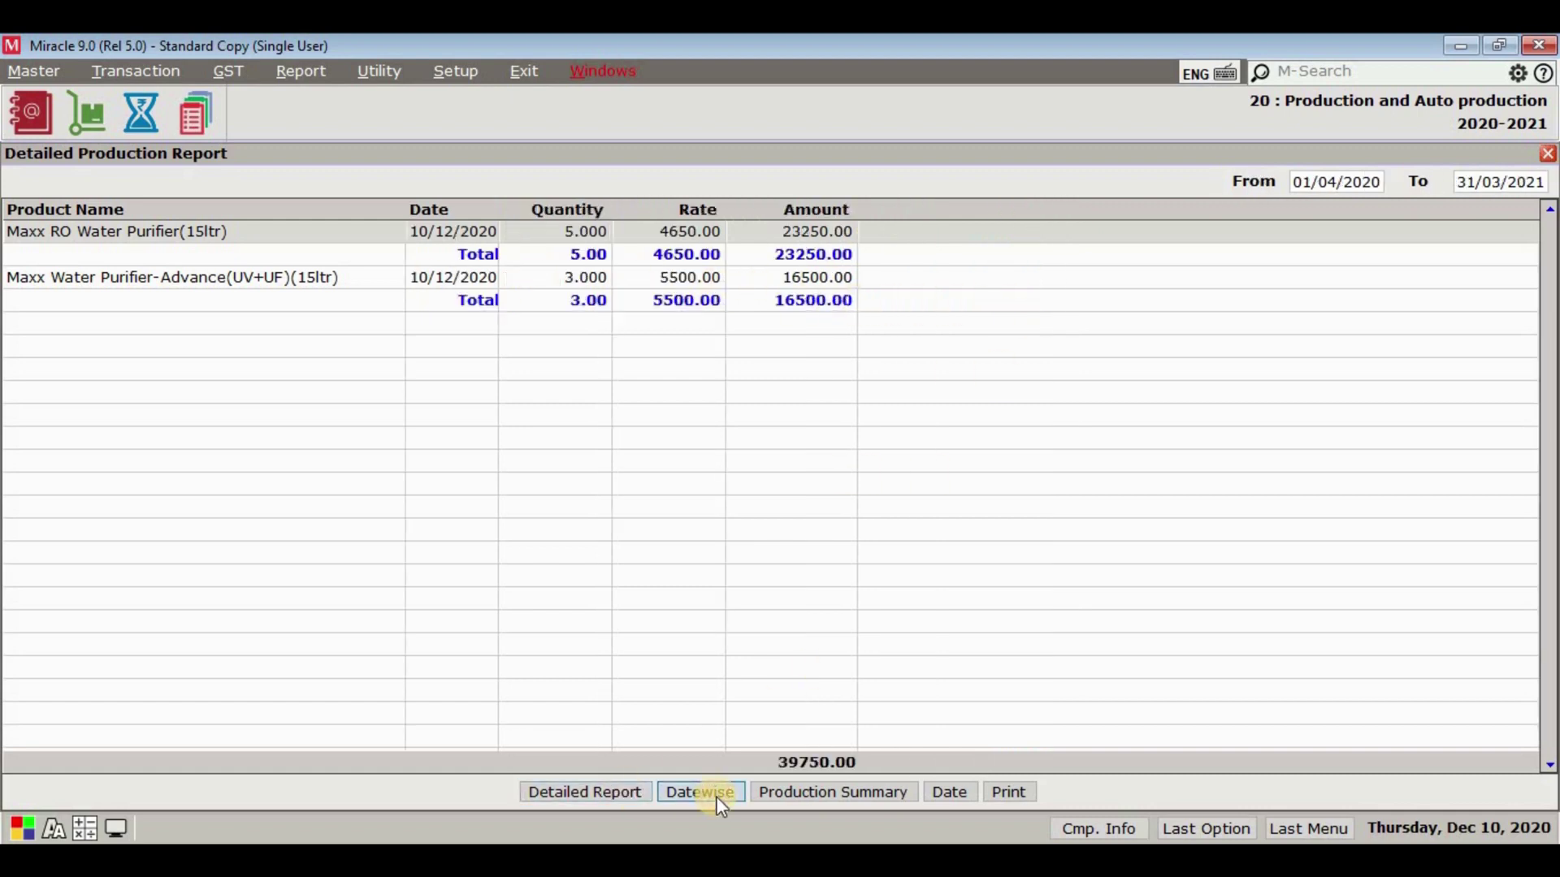
{"action": "left_click", "coordinate": [834, 800]}
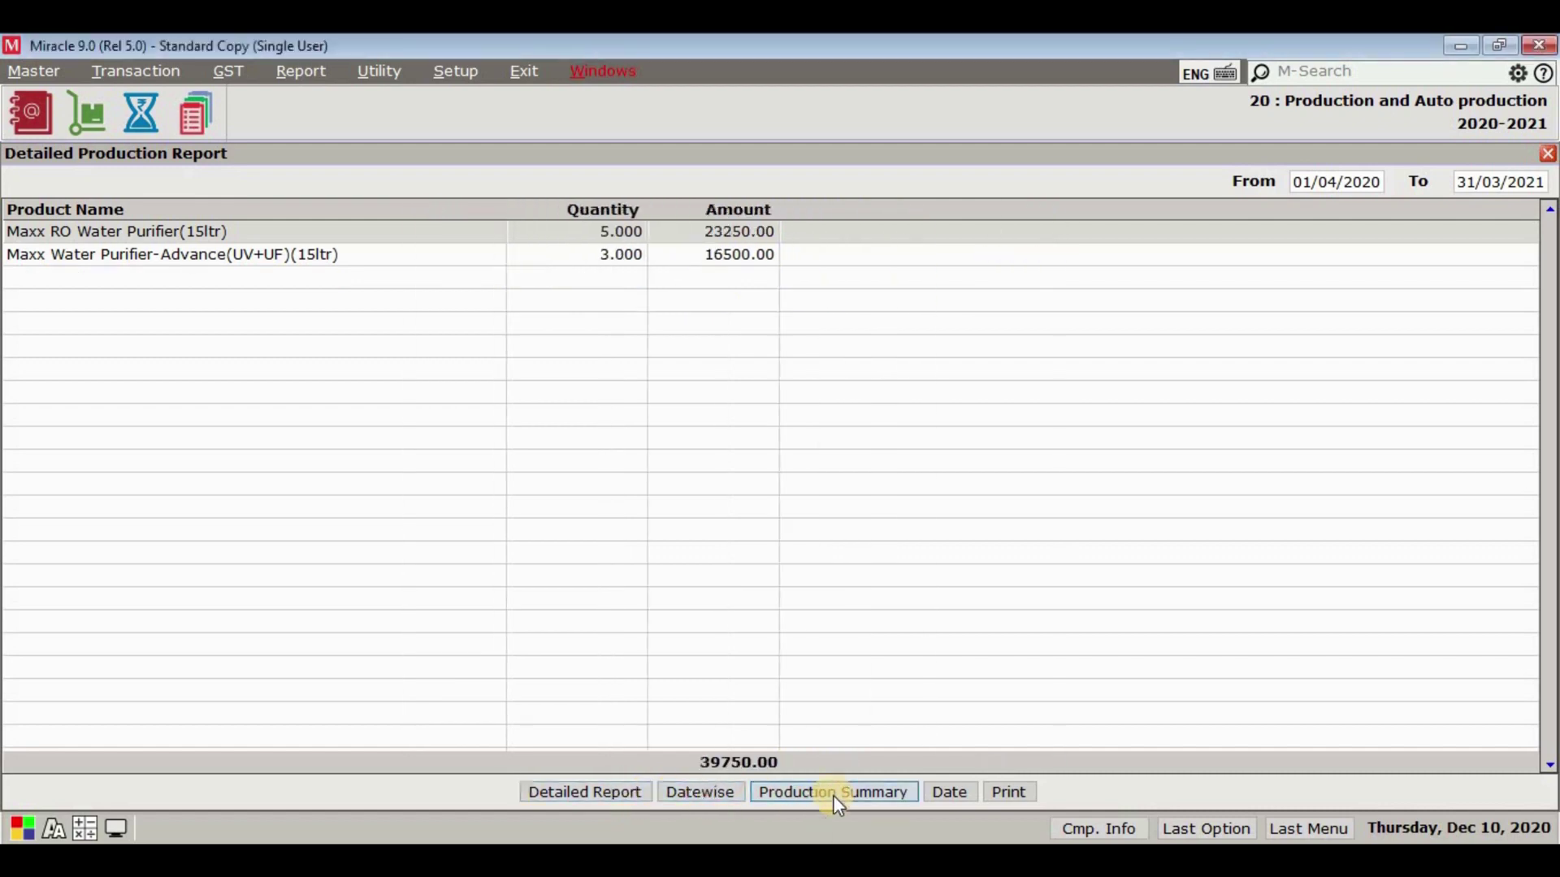
{"action": "key", "text": "Escape"}
Restrict the Production Report to entries of the Maxx RO Water Purifier Process.
{"action": "left_click", "coordinate": [1523, 787]}
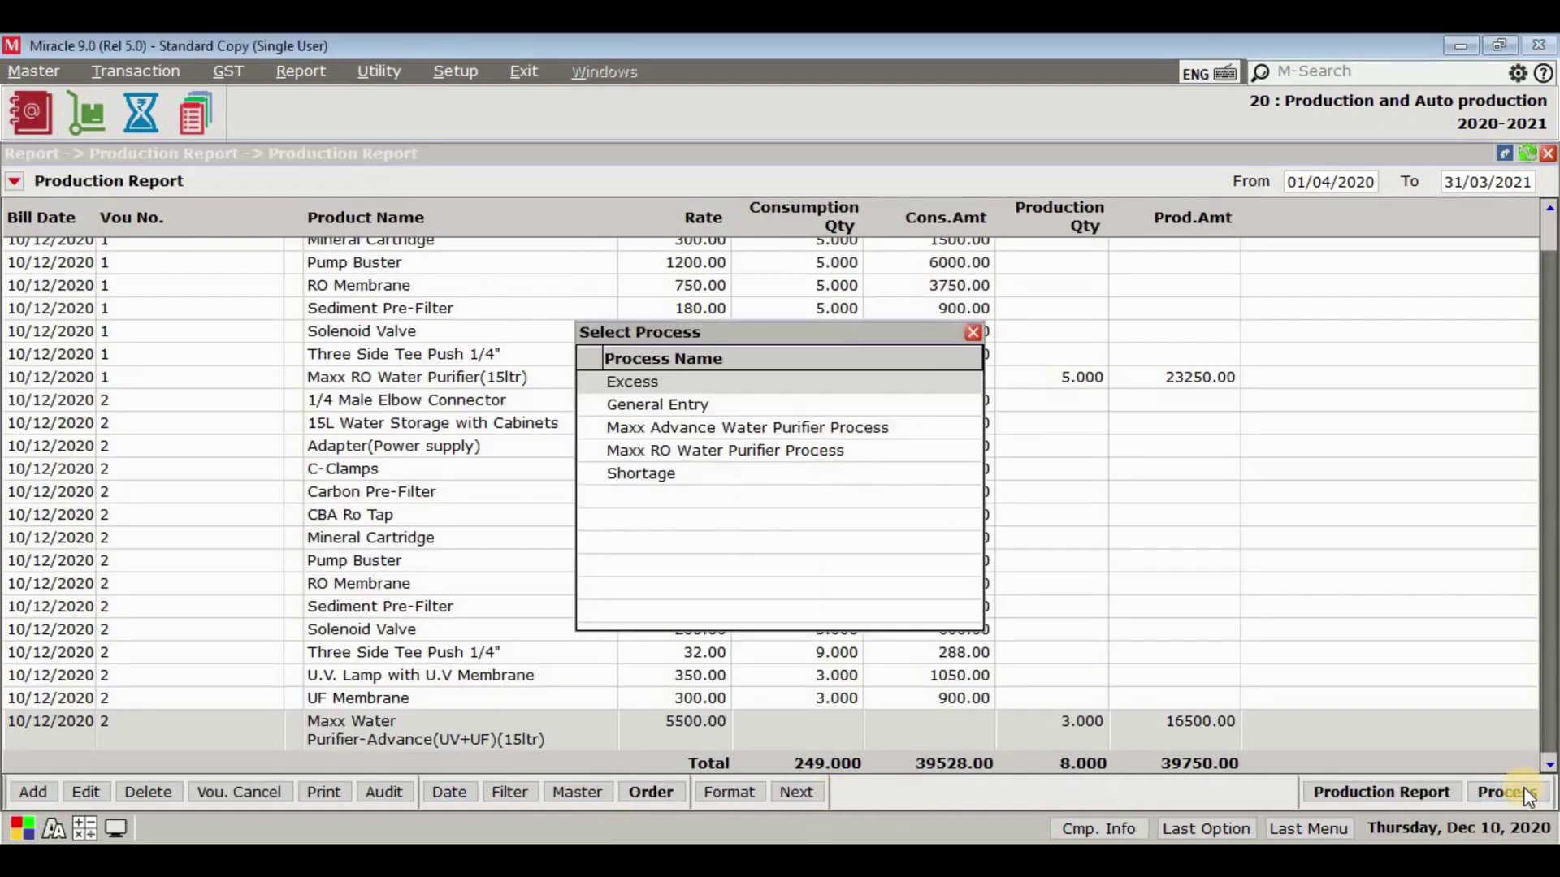
{"action": "double_click", "coordinate": [671, 455]}
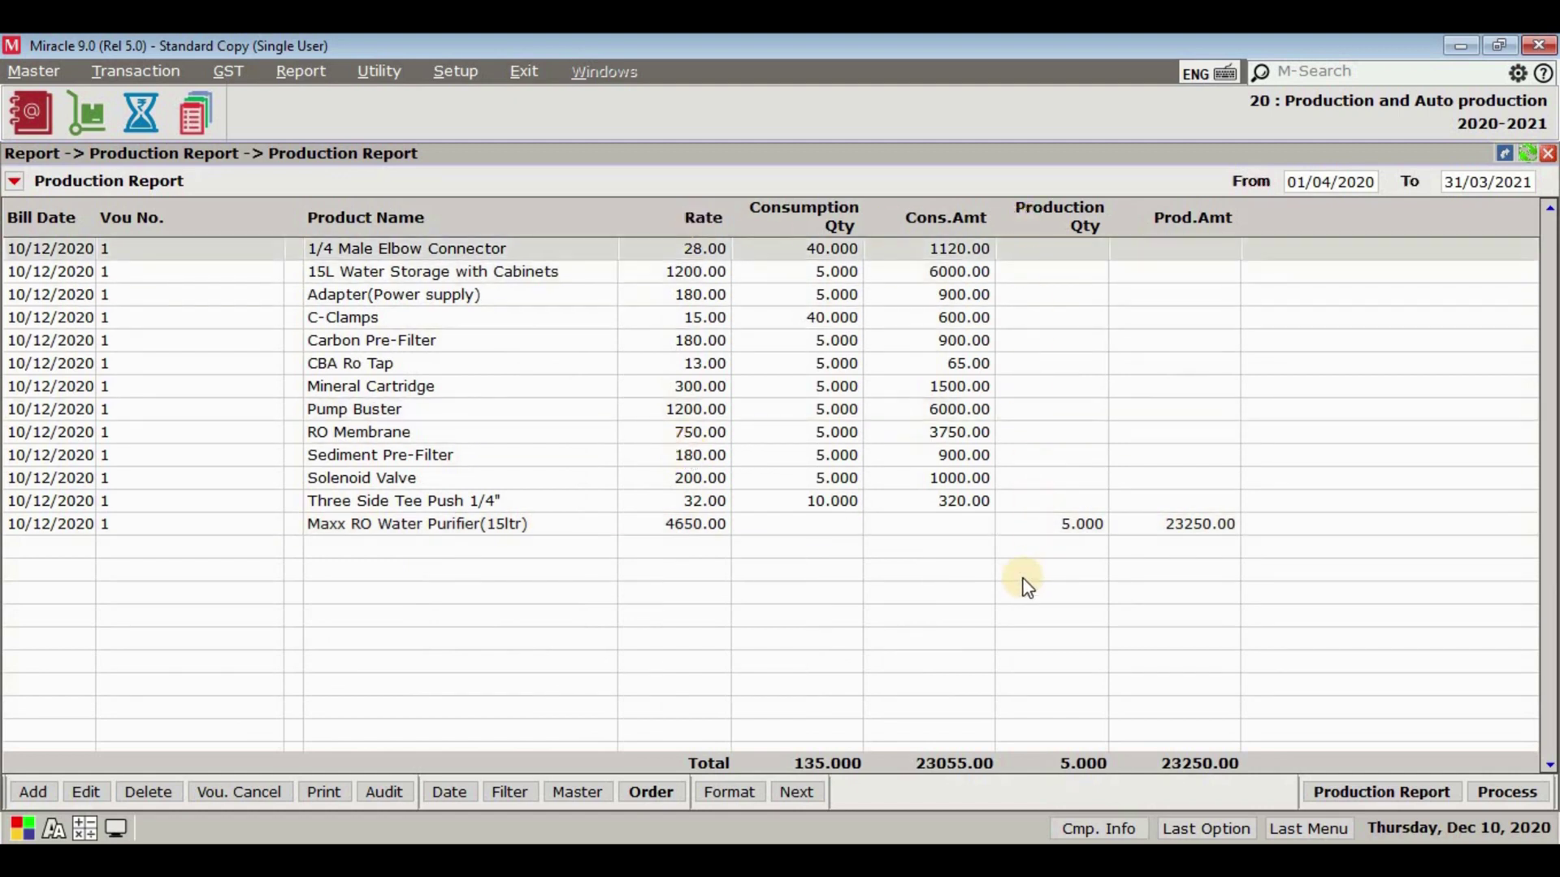
Include the Maxx Advance Water Purifier Process in the Production Report, review the entries down to the last one, and close the report.
{"action": "left_click", "coordinate": [1507, 792]}
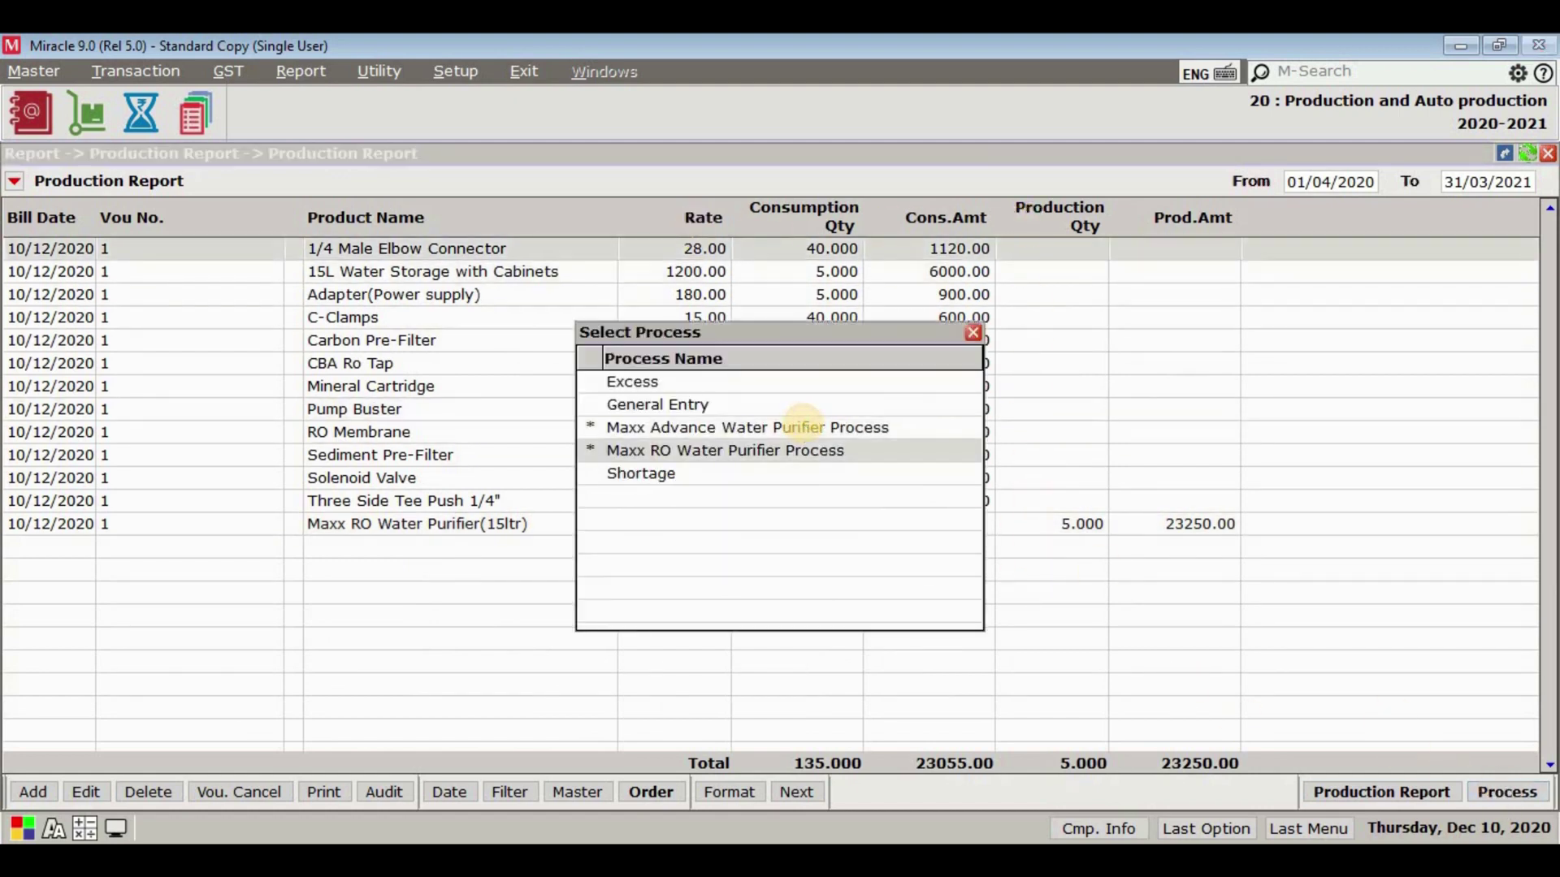
{"action": "double_click", "coordinate": [800, 426]}
{"action": "key", "text": "Down"}
{"action": "key", "text": "Down"}
{"action": "key", "text": "Down"}
{"action": "key", "text": "Down"}
{"action": "key", "text": "Down"}
{"action": "key", "text": "Down"}
{"action": "key", "text": "Down"}
{"action": "key", "text": "Down"}
{"action": "key", "text": "Down"}
{"action": "key", "text": "Down"}
{"action": "key", "text": "Down"}
{"action": "key", "text": "Down"}
{"action": "key", "text": "Down"}
{"action": "key", "text": "Down"}
{"action": "key", "text": "Down"}
{"action": "key", "text": "Down"}
{"action": "key", "text": "Down"}
{"action": "key", "text": "Down"}
{"action": "key", "text": "Down"}
{"action": "key", "text": "Down"}
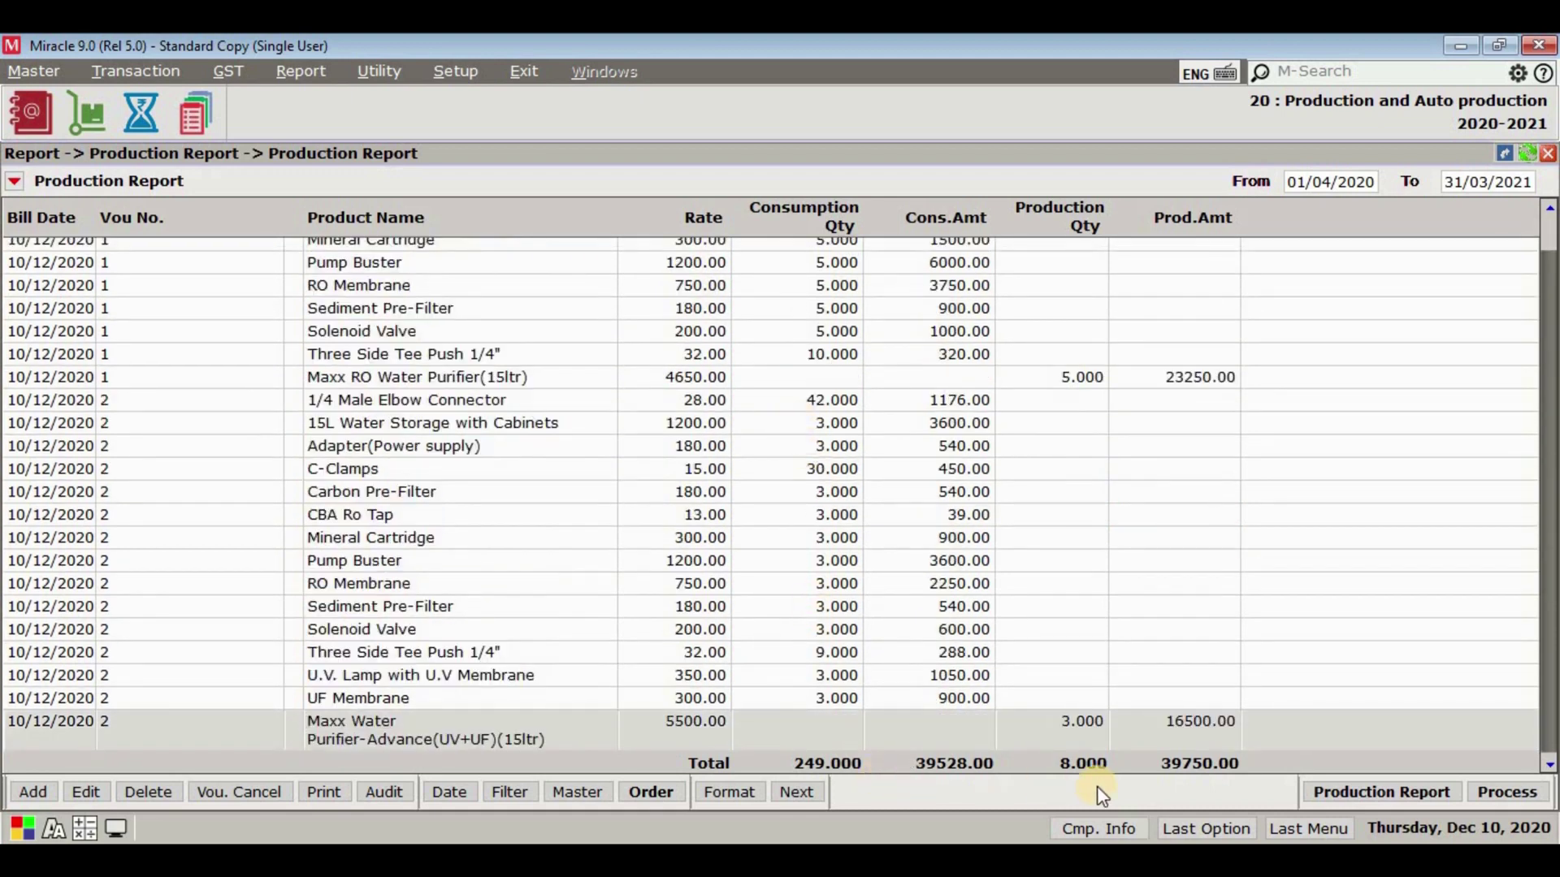
{"action": "key", "text": "Escape"}
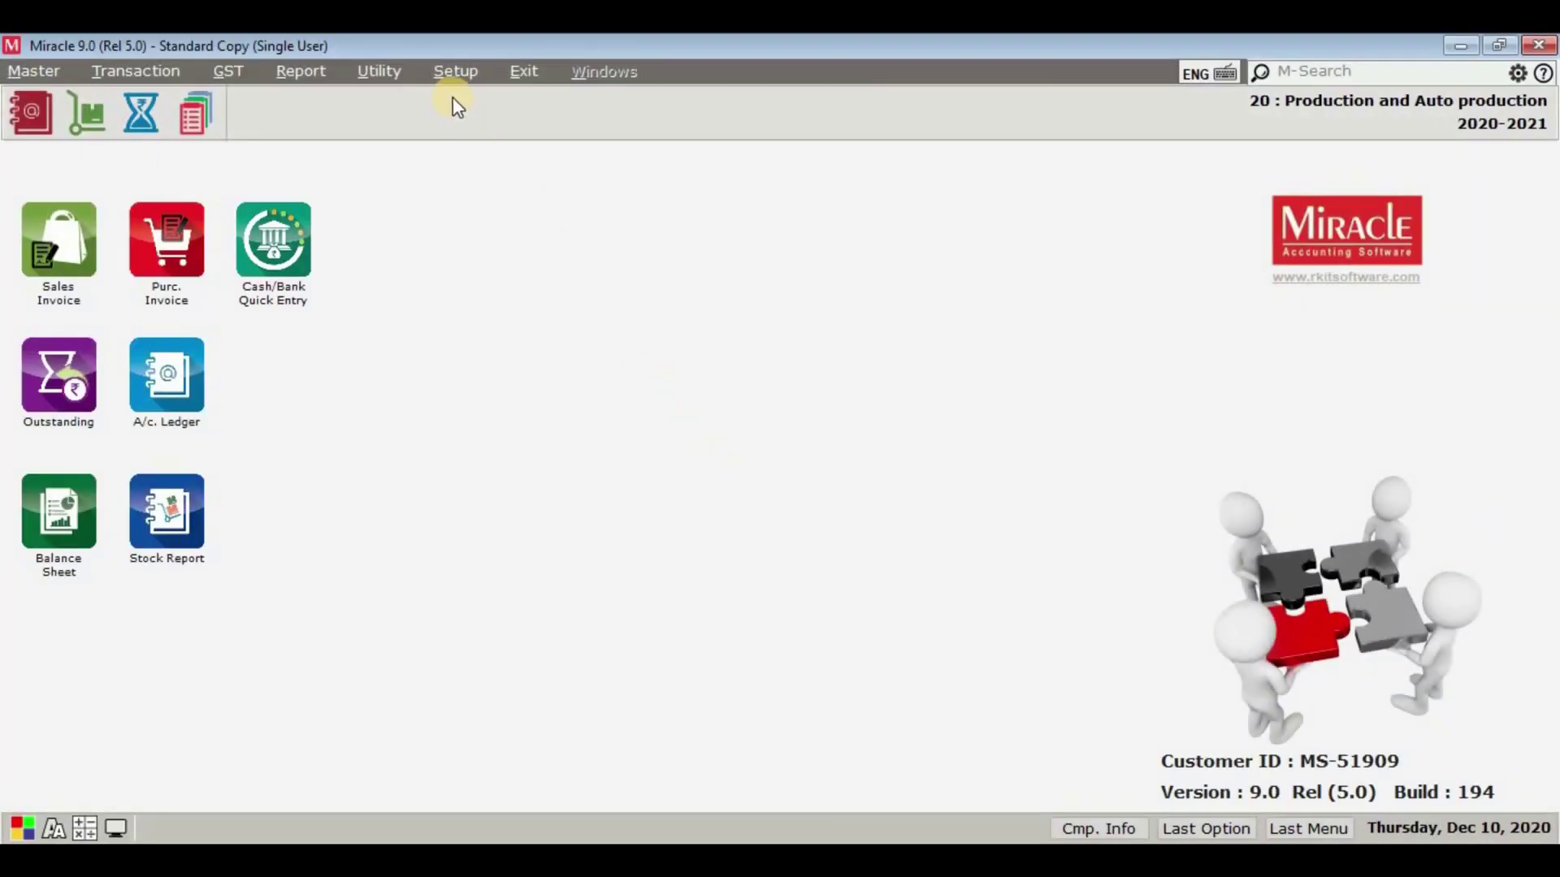
Set Auto Production Required to Yes in the company's Advance Setup and apply the changes.
{"action": "left_click", "coordinate": [445, 73]}
{"action": "left_click", "coordinate": [475, 103]}
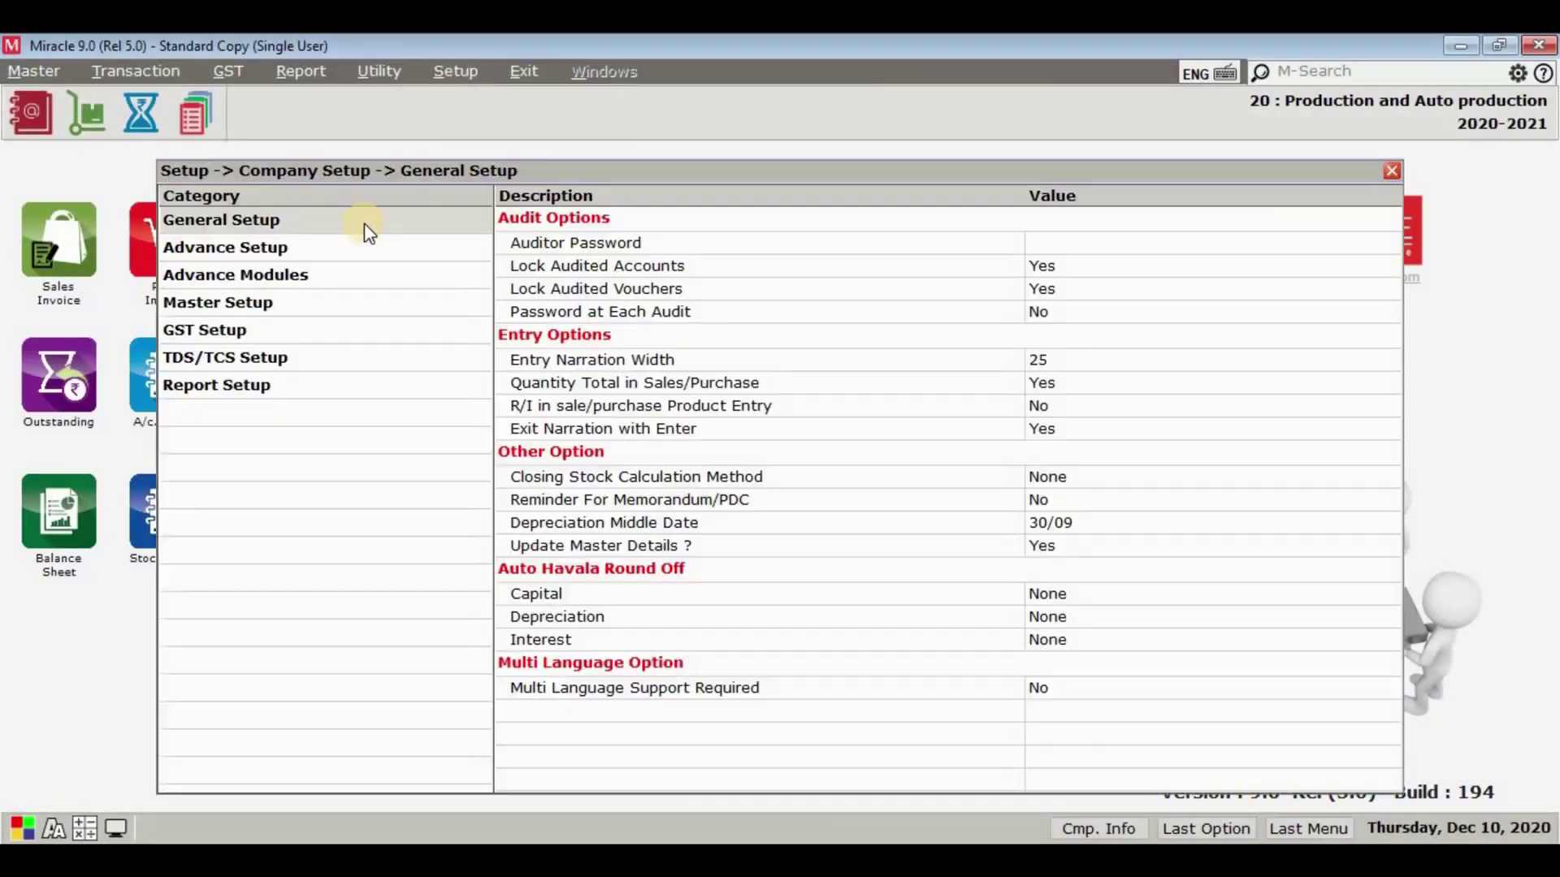
{"action": "left_click", "coordinate": [356, 252]}
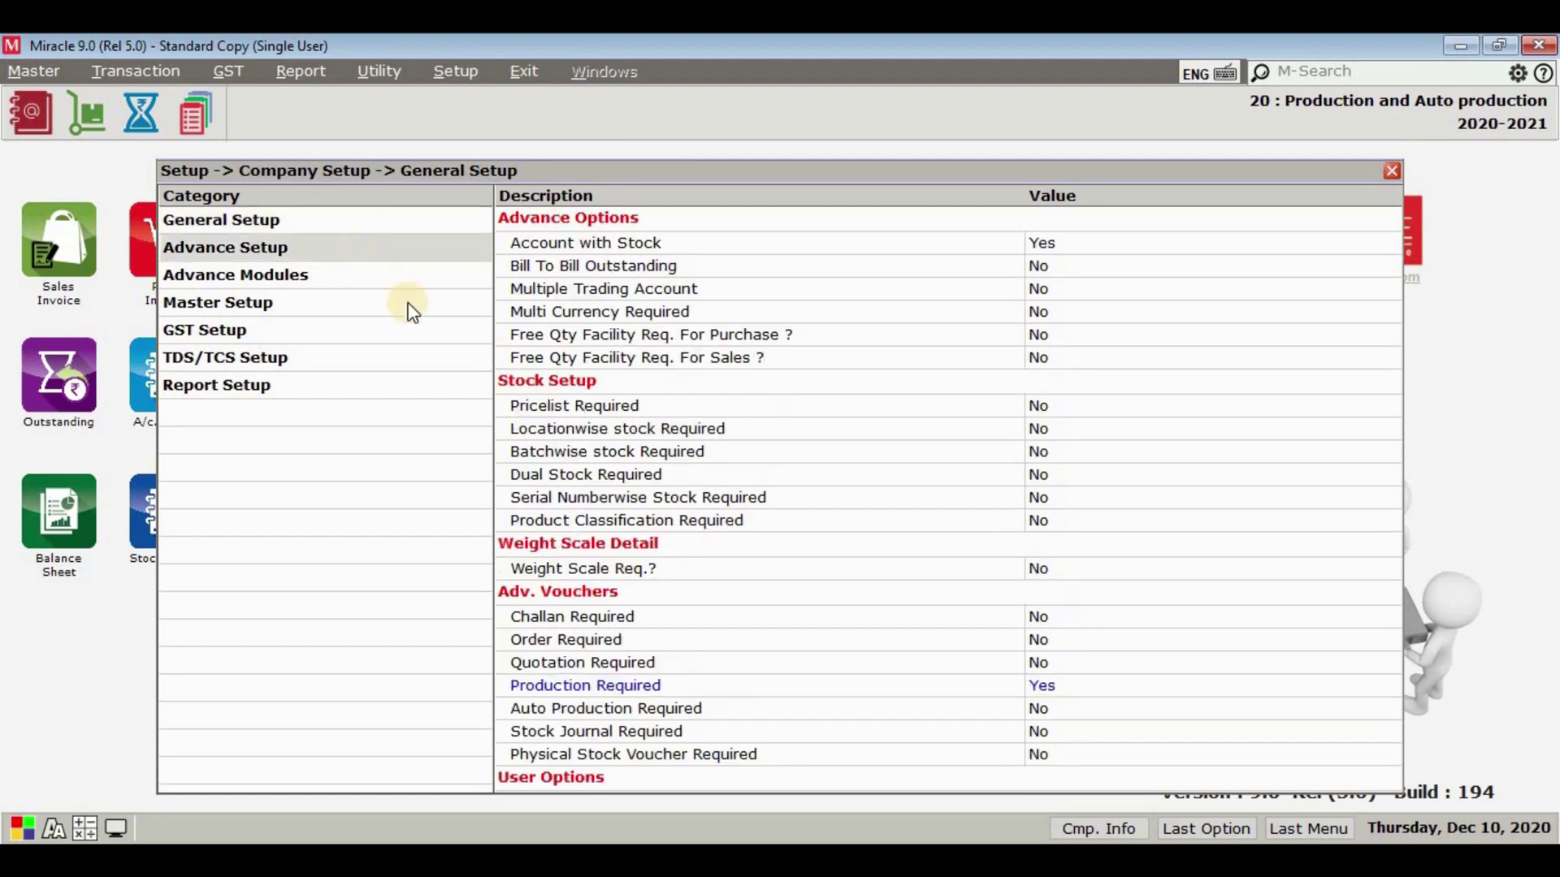
{"action": "double_click", "coordinate": [654, 708]}
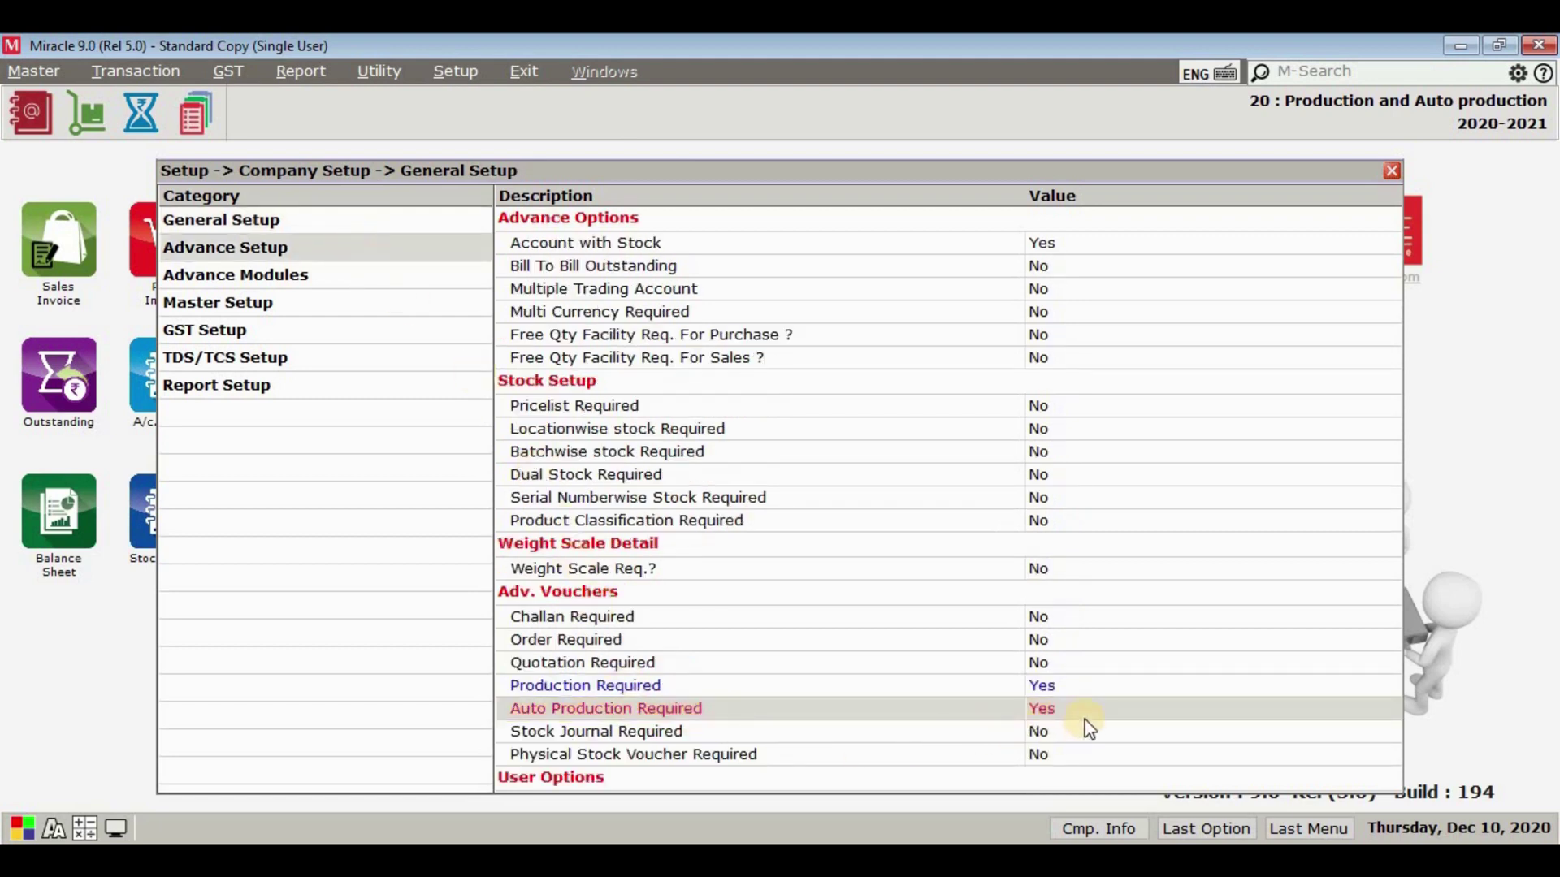
{"action": "key", "text": "Escape"}
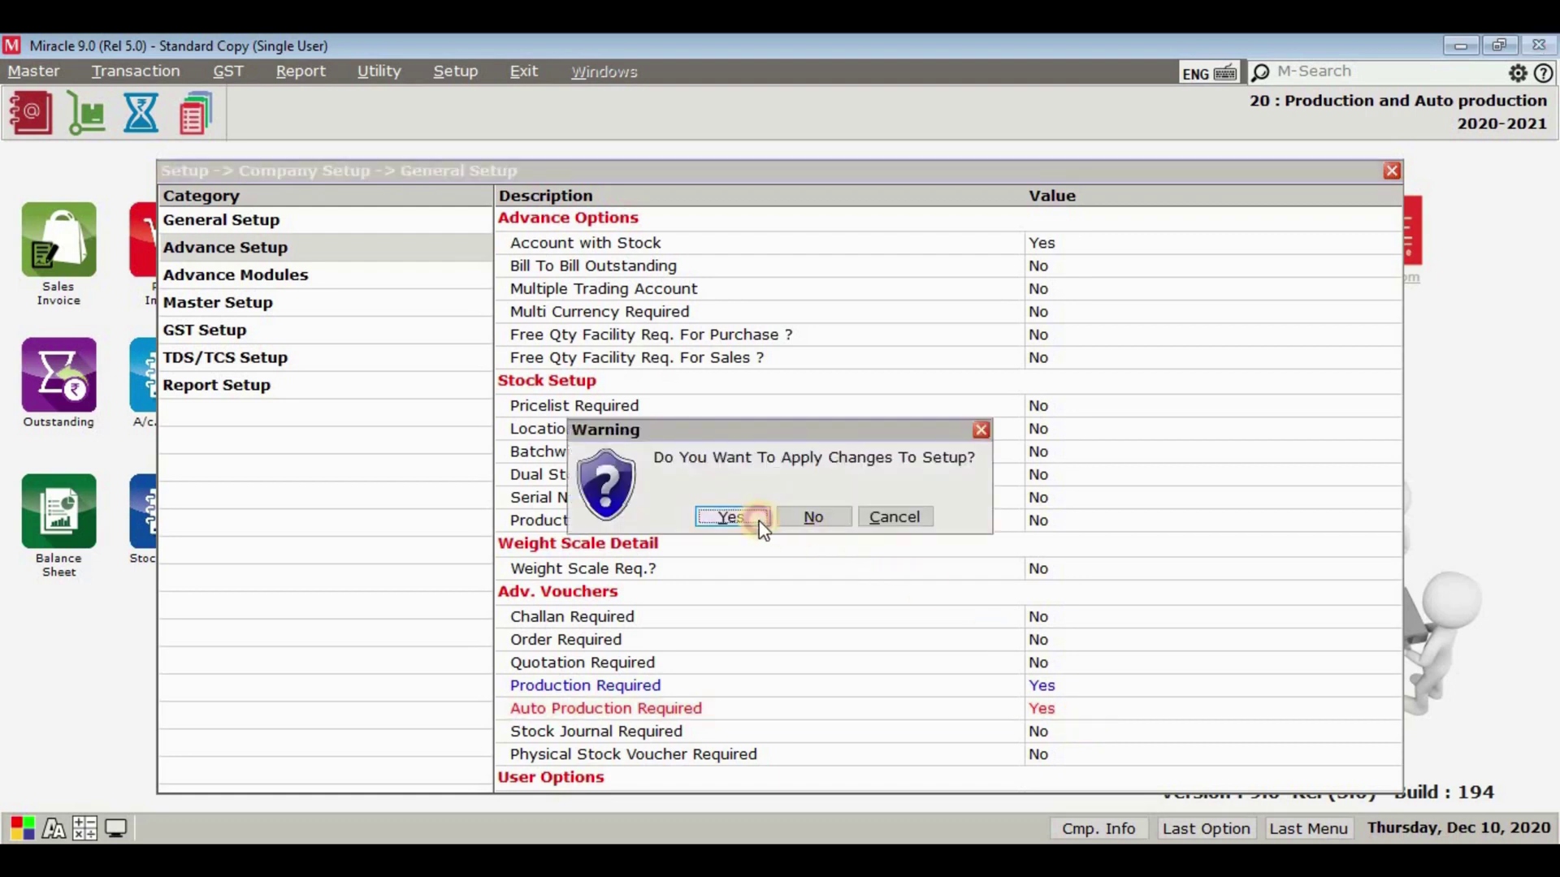
{"action": "left_click", "coordinate": [759, 518]}
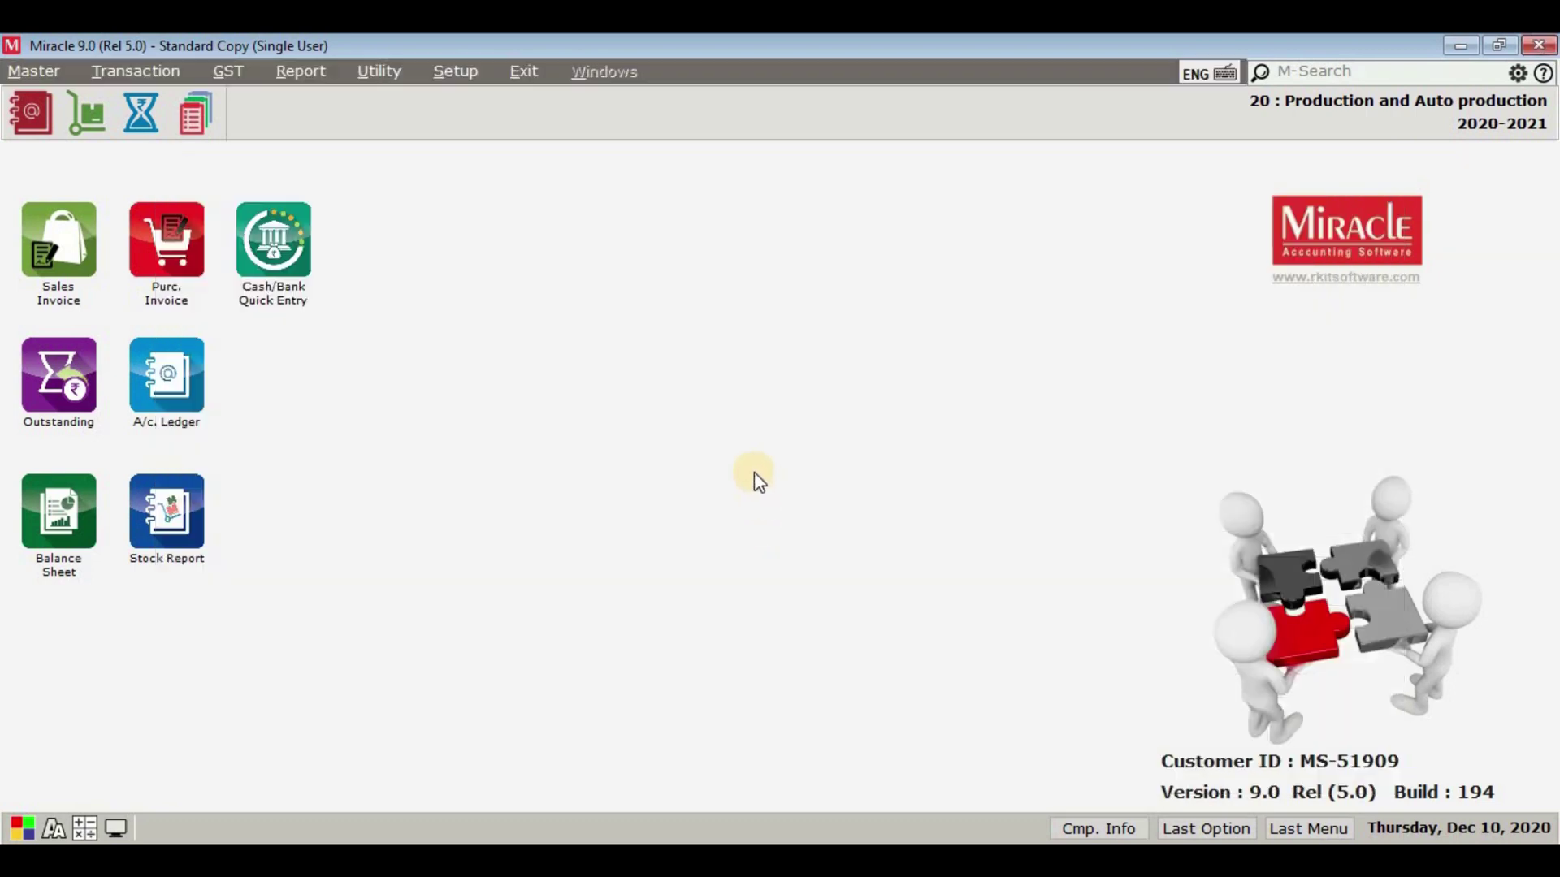
Set Auto Production to Yes in the other details of the product Maxx RO Water Purifier(15ltr).
{"action": "left_click", "coordinate": [46, 62]}
{"action": "left_click", "coordinate": [86, 197]}
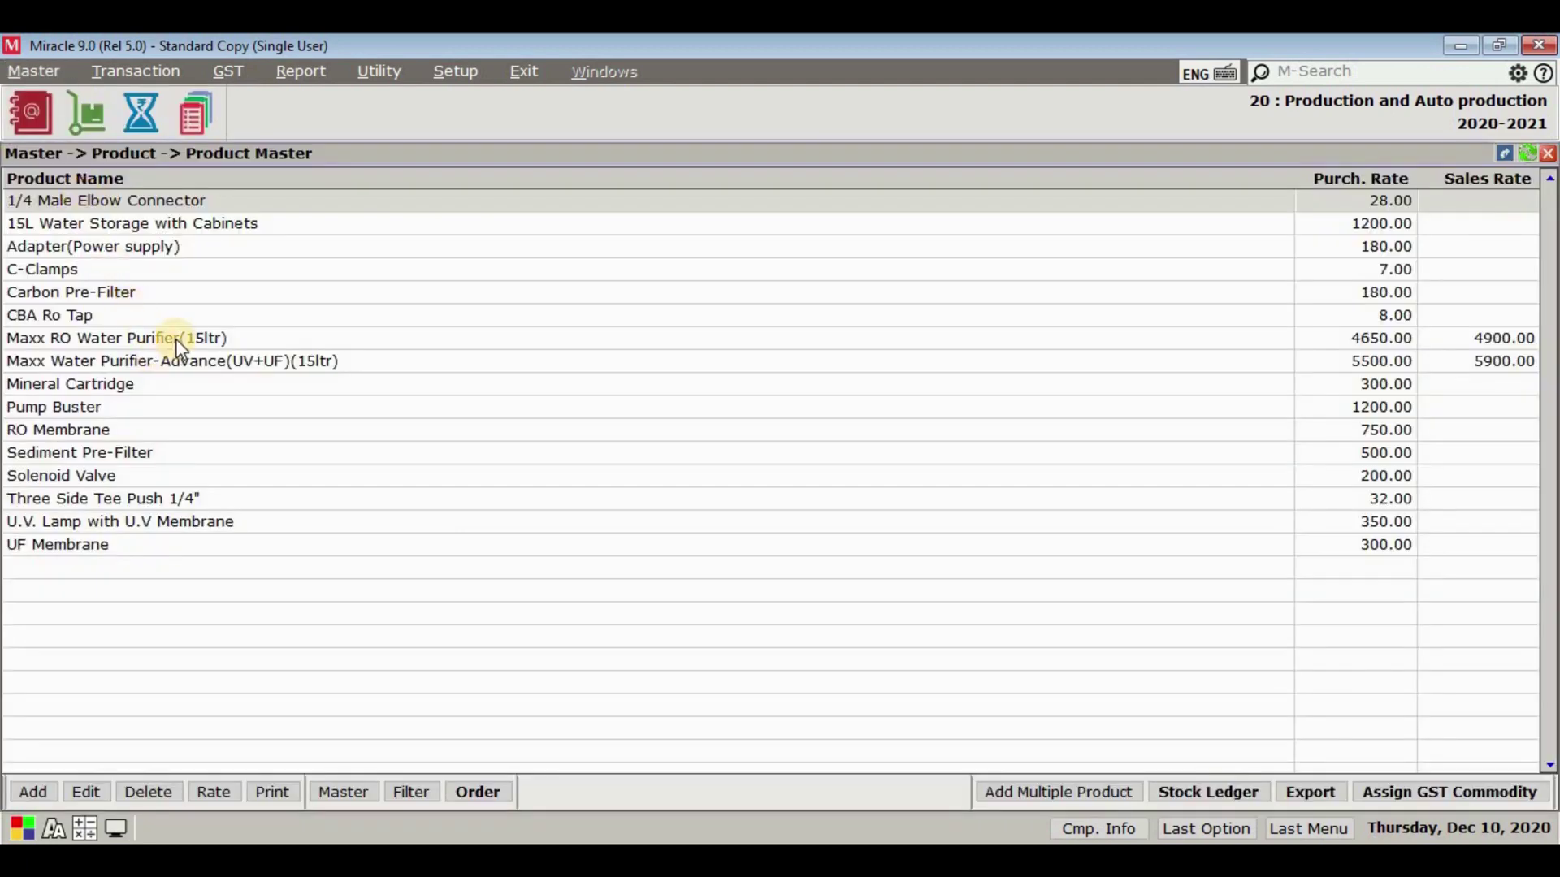
{"action": "double_click", "coordinate": [175, 339]}
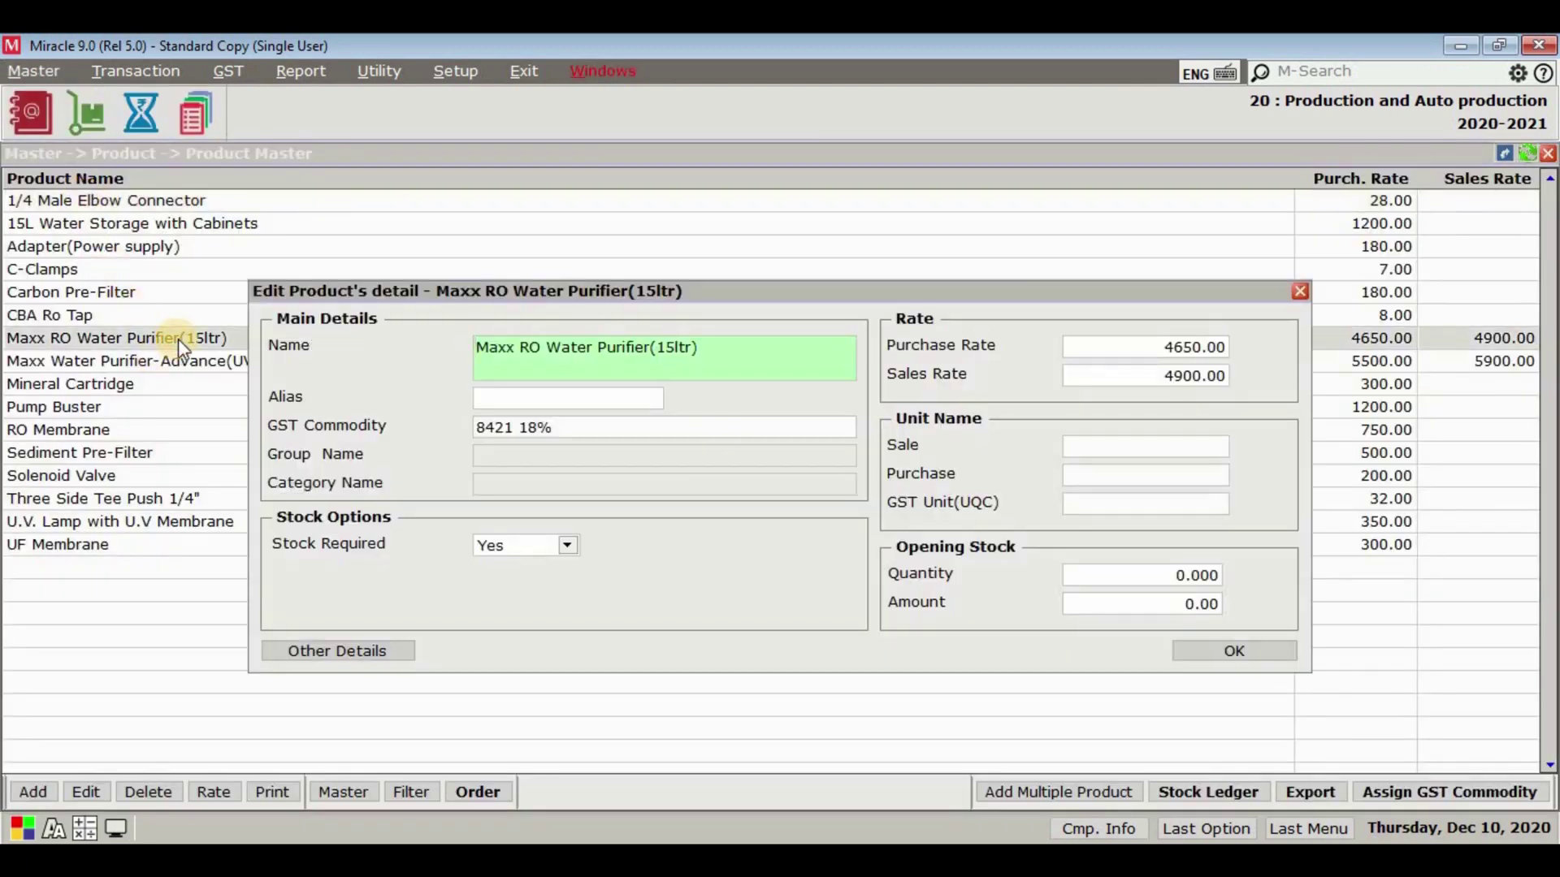
{"action": "left_click", "coordinate": [358, 647]}
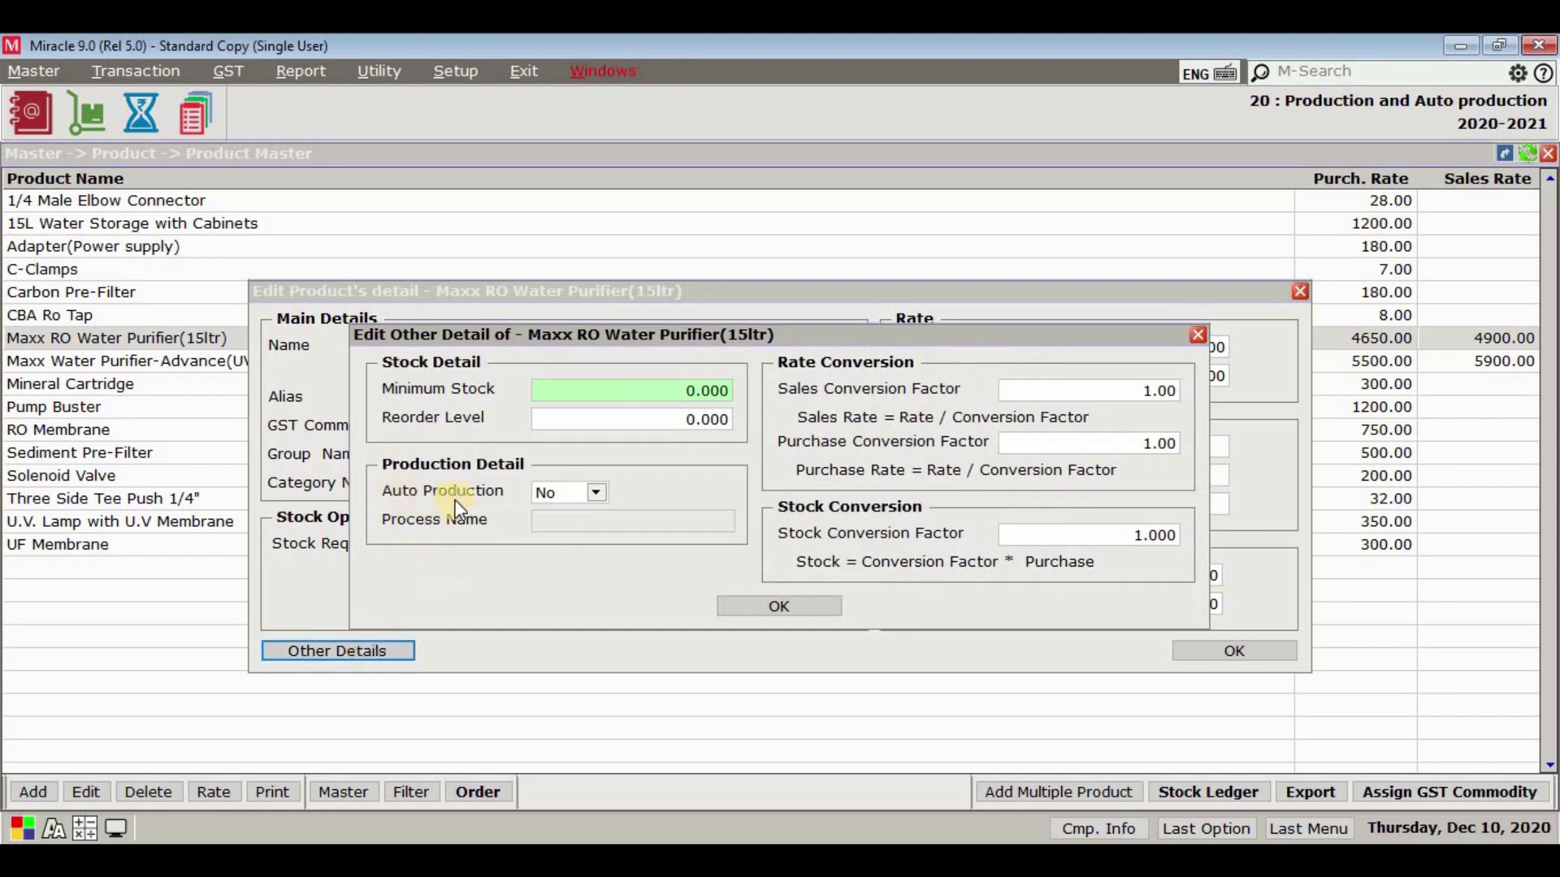
{"action": "left_click", "coordinate": [595, 492]}
{"action": "left_click", "coordinate": [575, 515]}
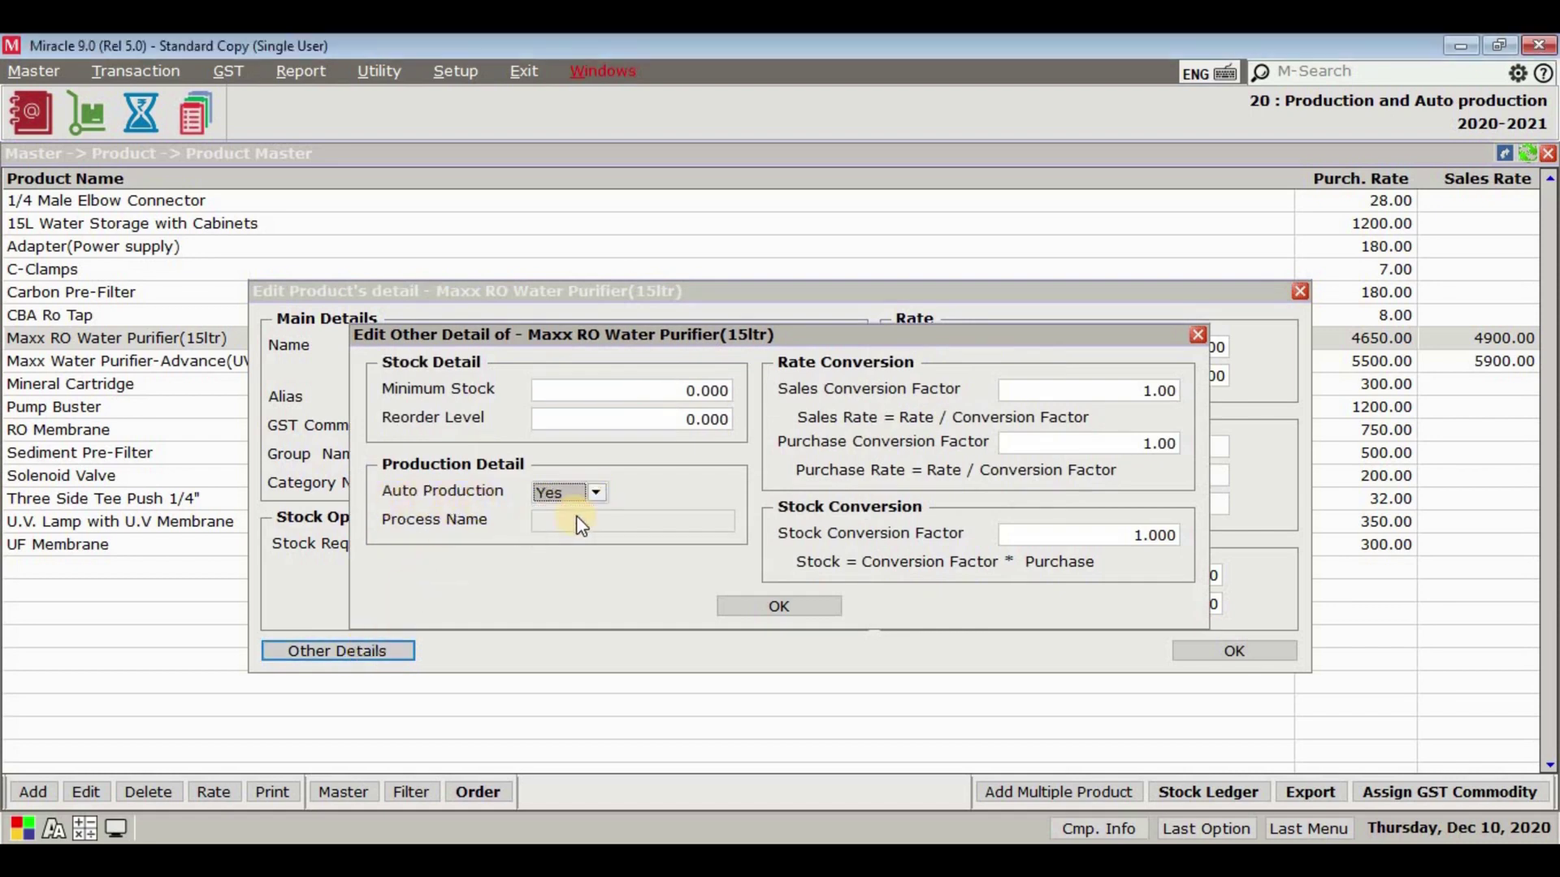
Assign the Maxx RO Water Purifier Process to the product's auto production, save the product, and close the product master.
{"action": "left_click", "coordinate": [577, 518]}
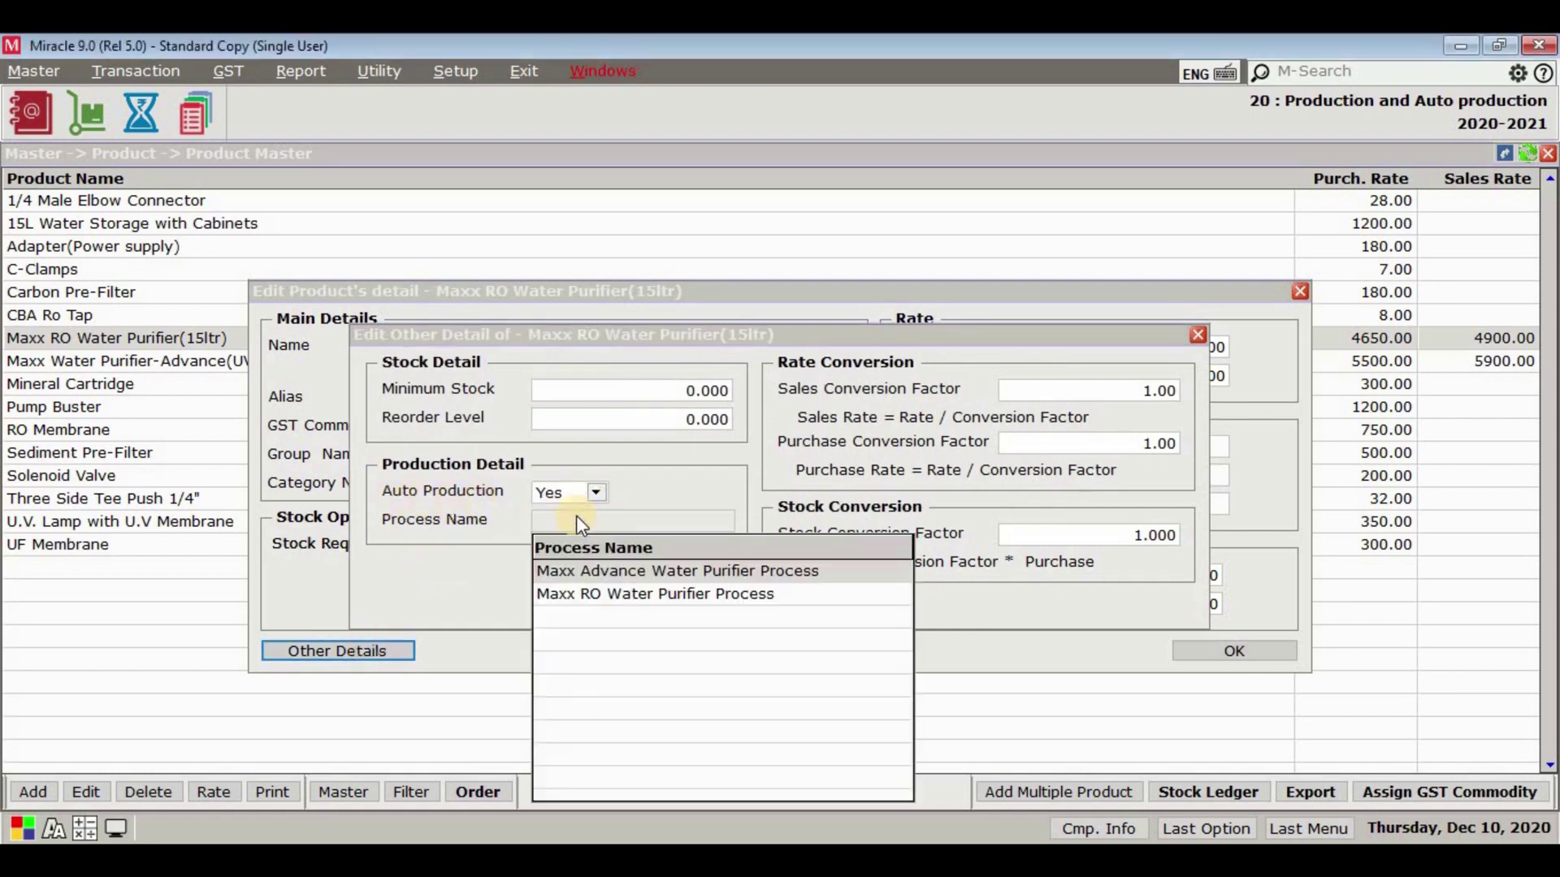
{"action": "left_click", "coordinate": [595, 597]}
{"action": "double_click", "coordinate": [597, 601]}
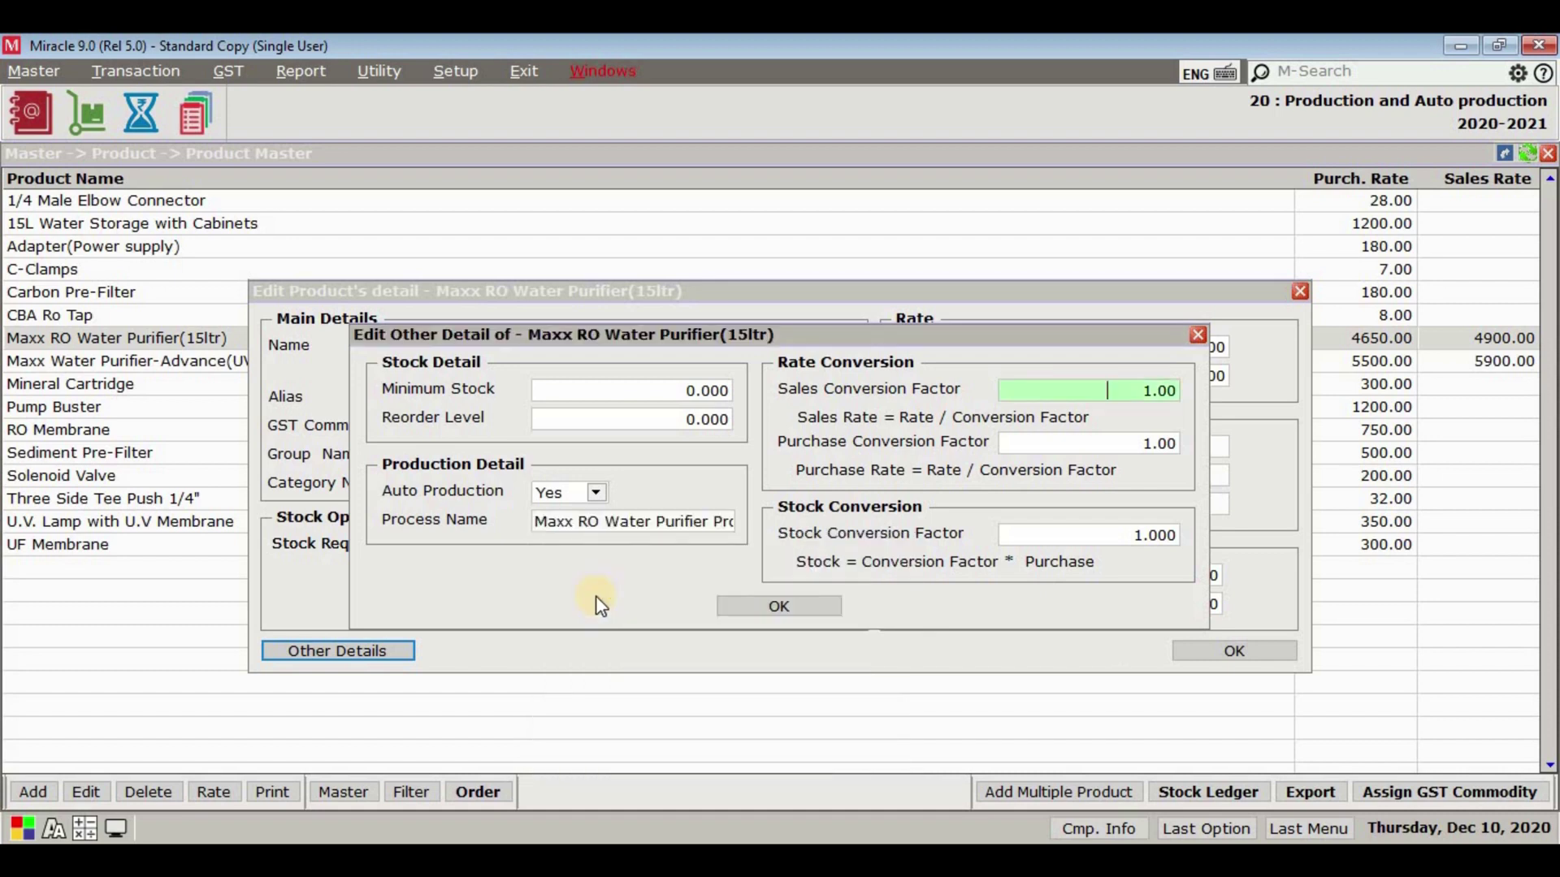
{"action": "left_click", "coordinate": [776, 606]}
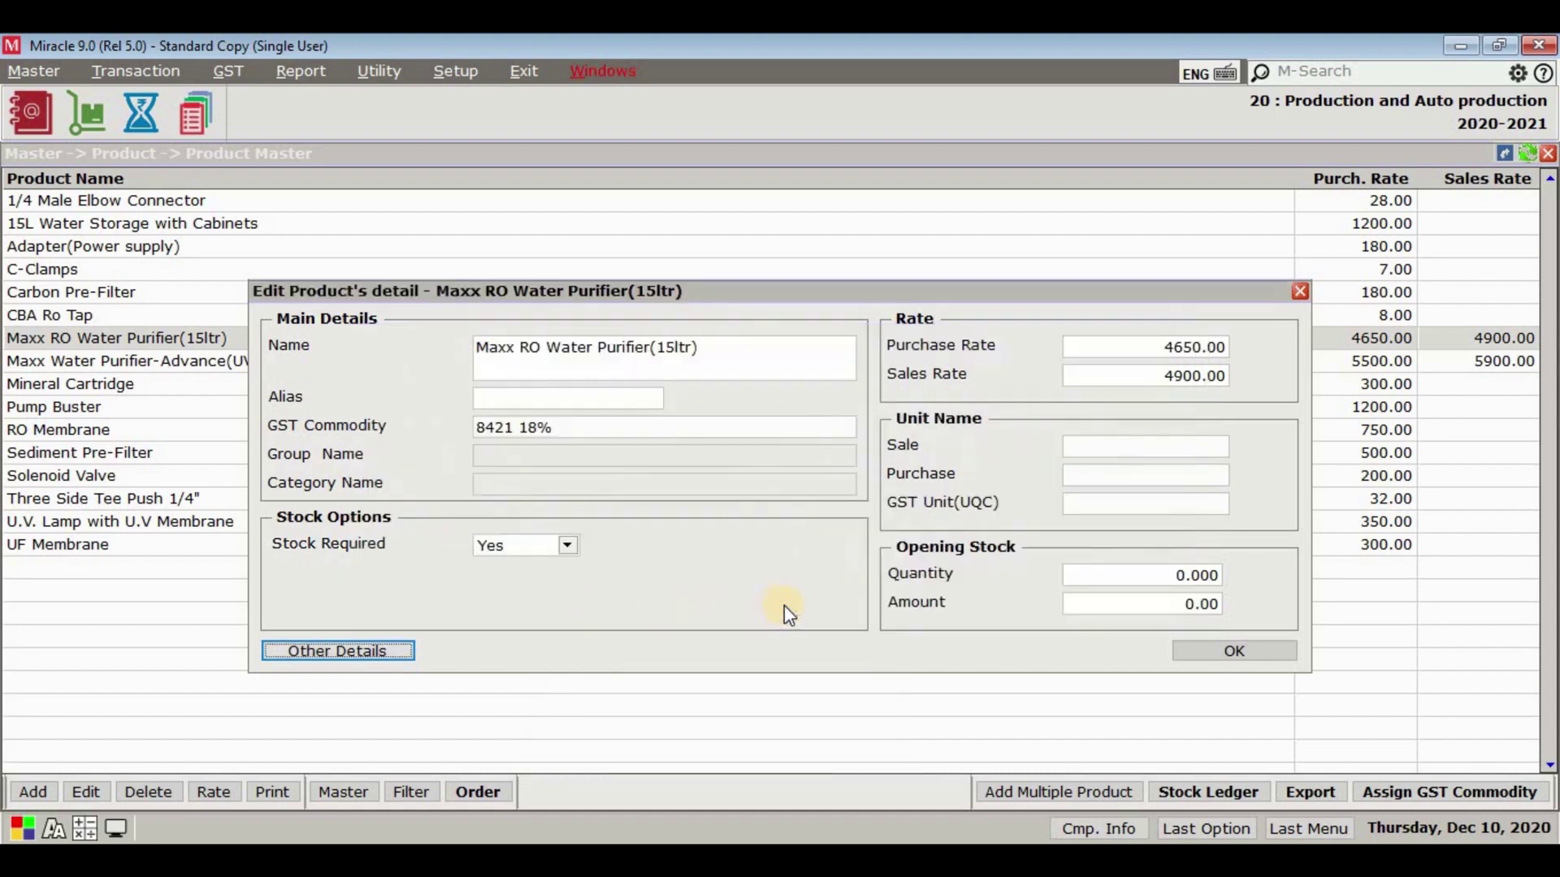
{"action": "left_click", "coordinate": [1206, 653]}
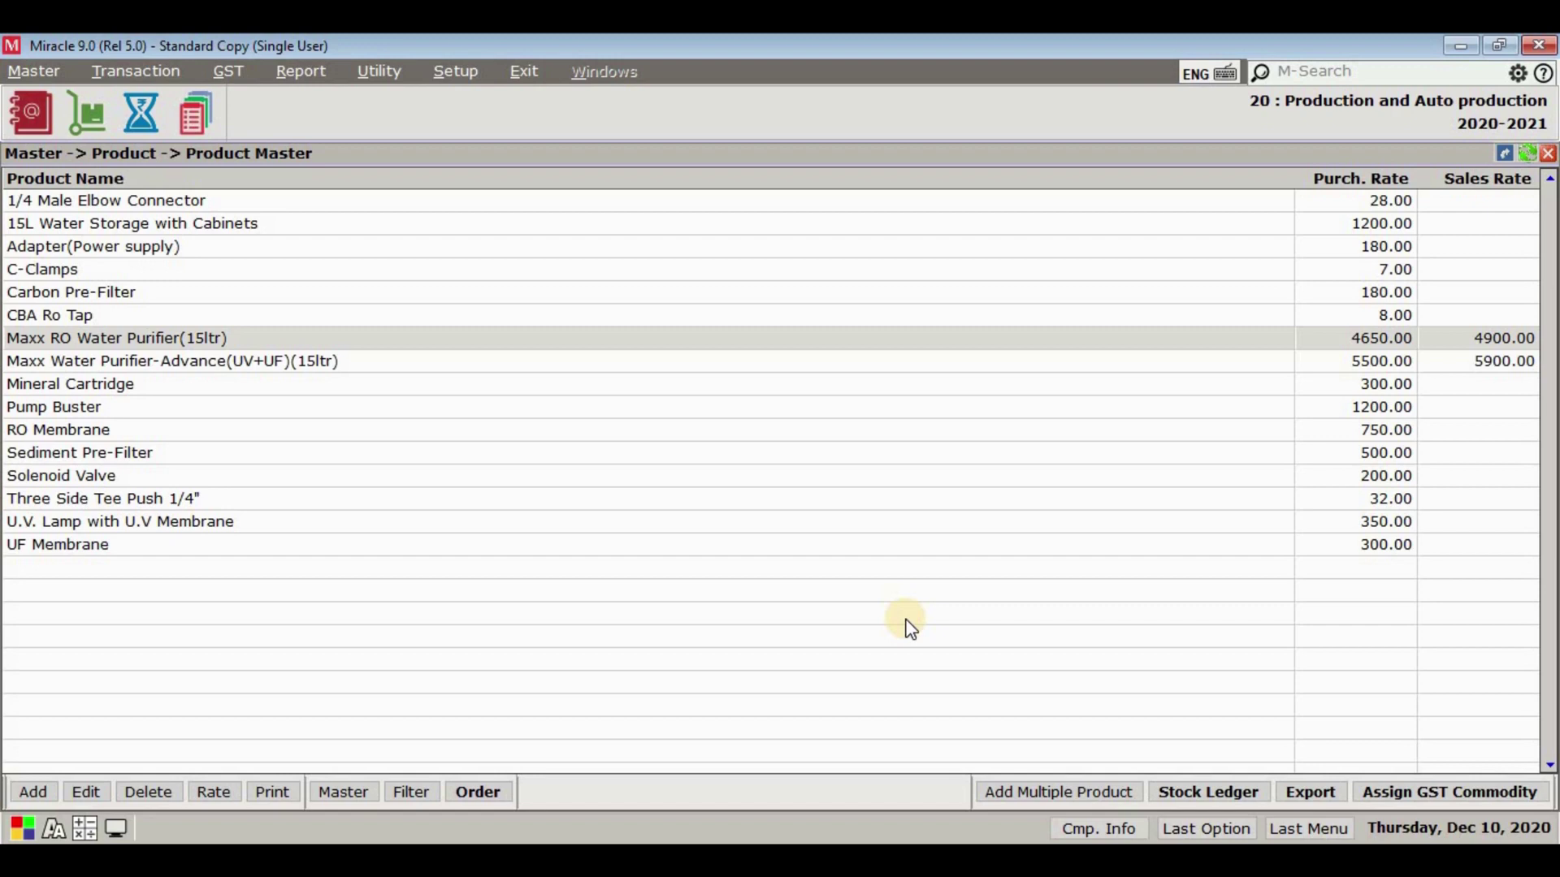
{"action": "key", "text": "Escape"}
Start a debit sales invoice for HP Products with invoice type GST and bill date 25/11/2020.
{"action": "left_click", "coordinate": [137, 71]}
{"action": "mouse_move", "coordinate": [176, 260]}
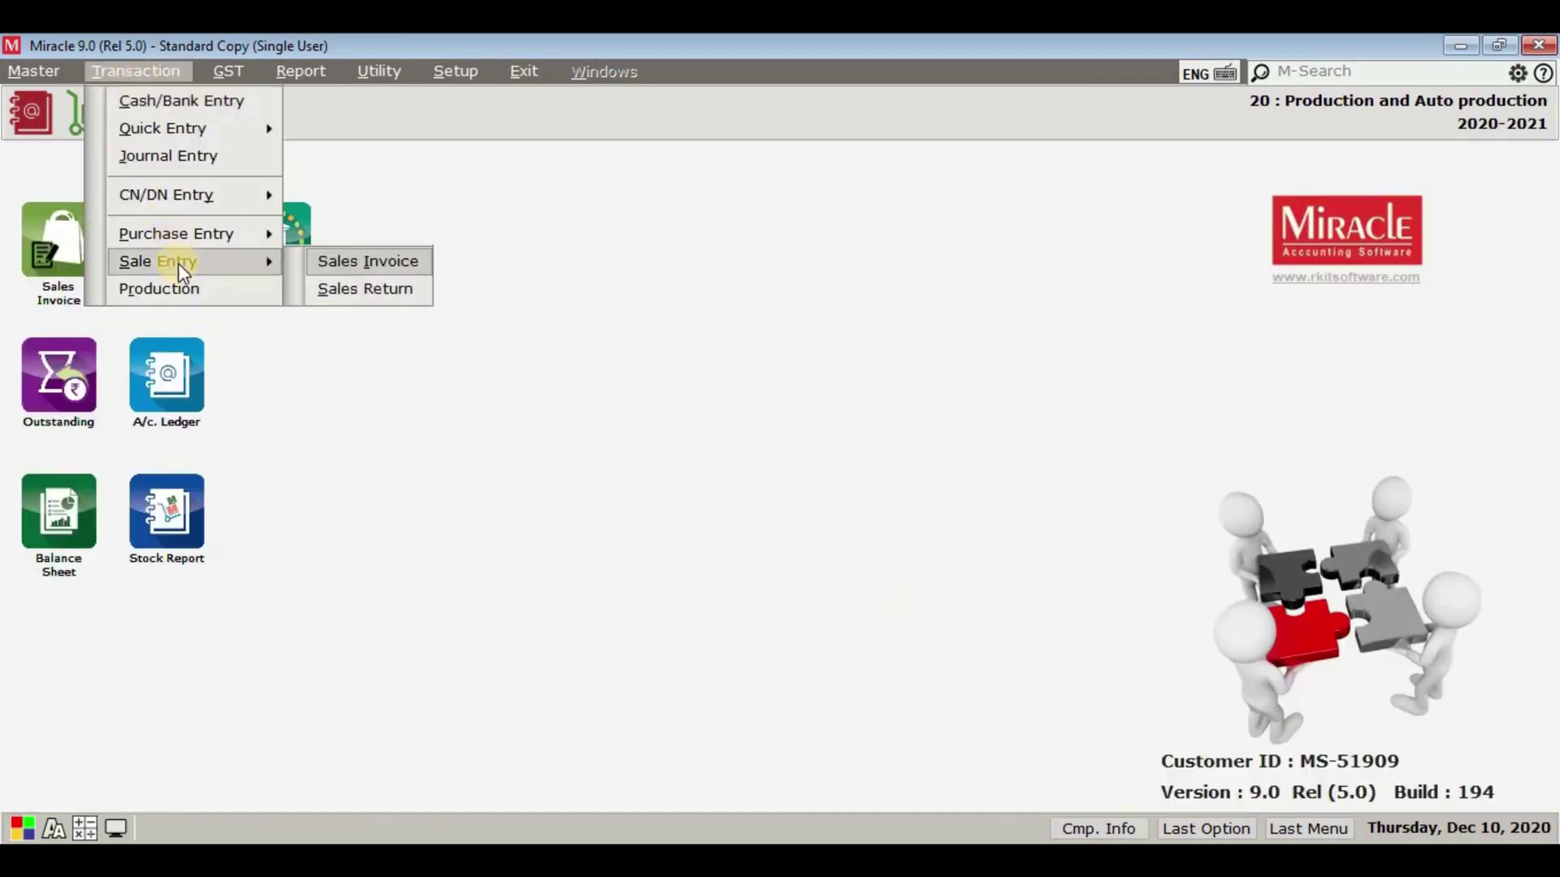
{"action": "left_click", "coordinate": [345, 264]}
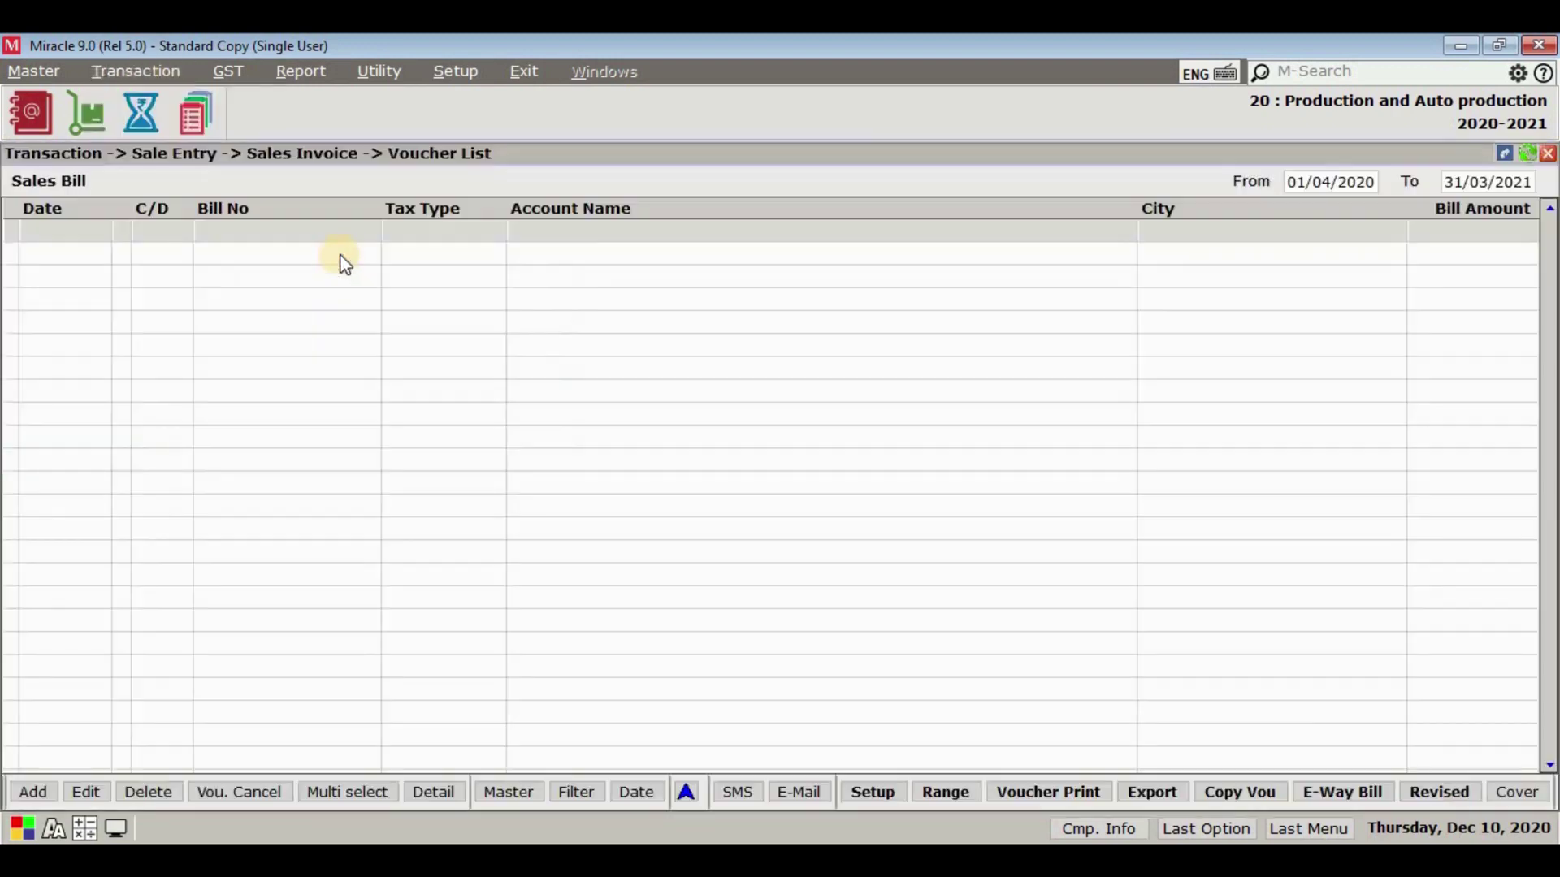
{"action": "left_click", "coordinate": [33, 790]}
{"action": "key", "text": "Return"}
{"action": "key", "text": "Down"}
{"action": "key", "text": "Down"}
{"action": "key", "text": "Down"}
{"action": "key", "text": "Return"}
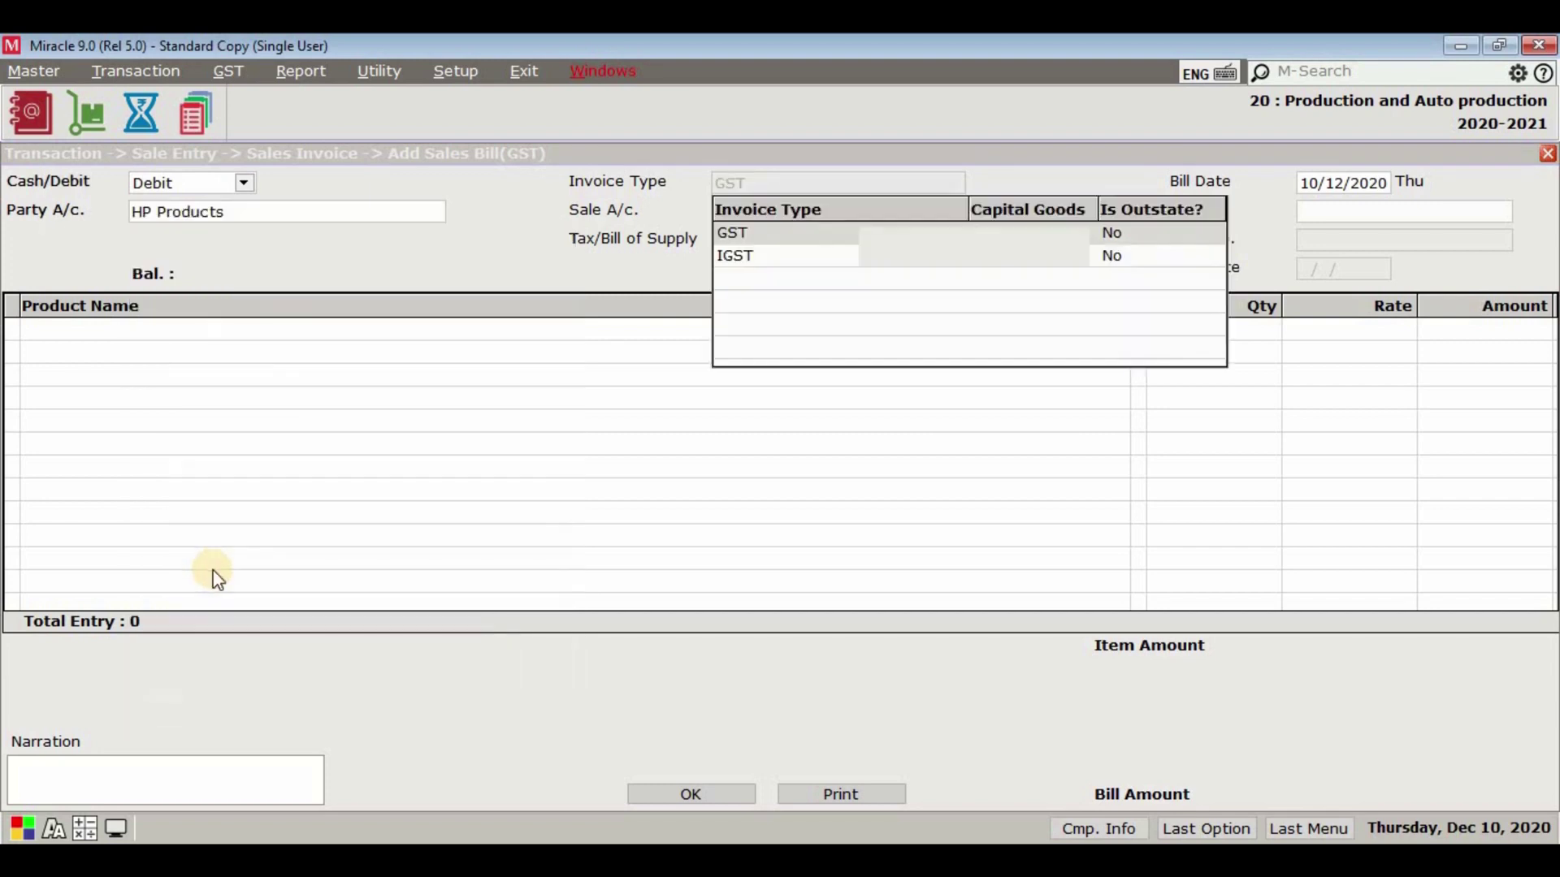
{"action": "key", "text": "Return"}
{"action": "key", "text": "Return"}
{"action": "type", "text": "25/11"}
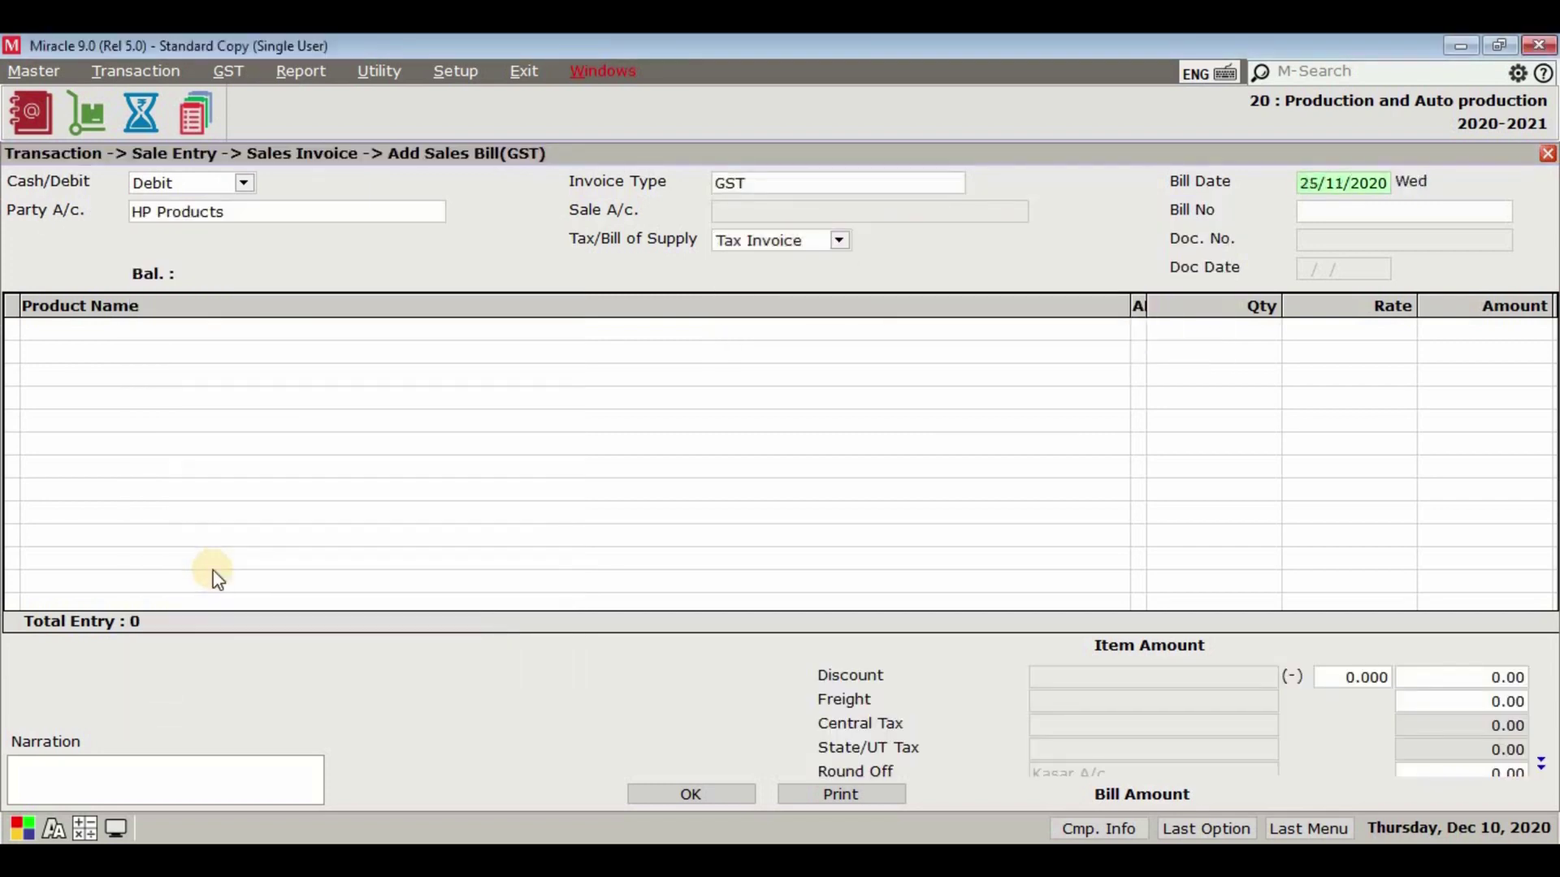
{"action": "key", "text": "Return"}
{"action": "key", "text": "Return"}
Add Maxx RO Water Purifier(15ltr) to the sales bill with a quantity of 1 and accept its item amounts.
{"action": "key", "text": "Return"}
{"action": "key", "text": "Down"}
{"action": "key", "text": "Down"}
{"action": "key", "text": "Down"}
{"action": "key", "text": "Down"}
{"action": "key", "text": "Down"}
{"action": "key", "text": "Down"}
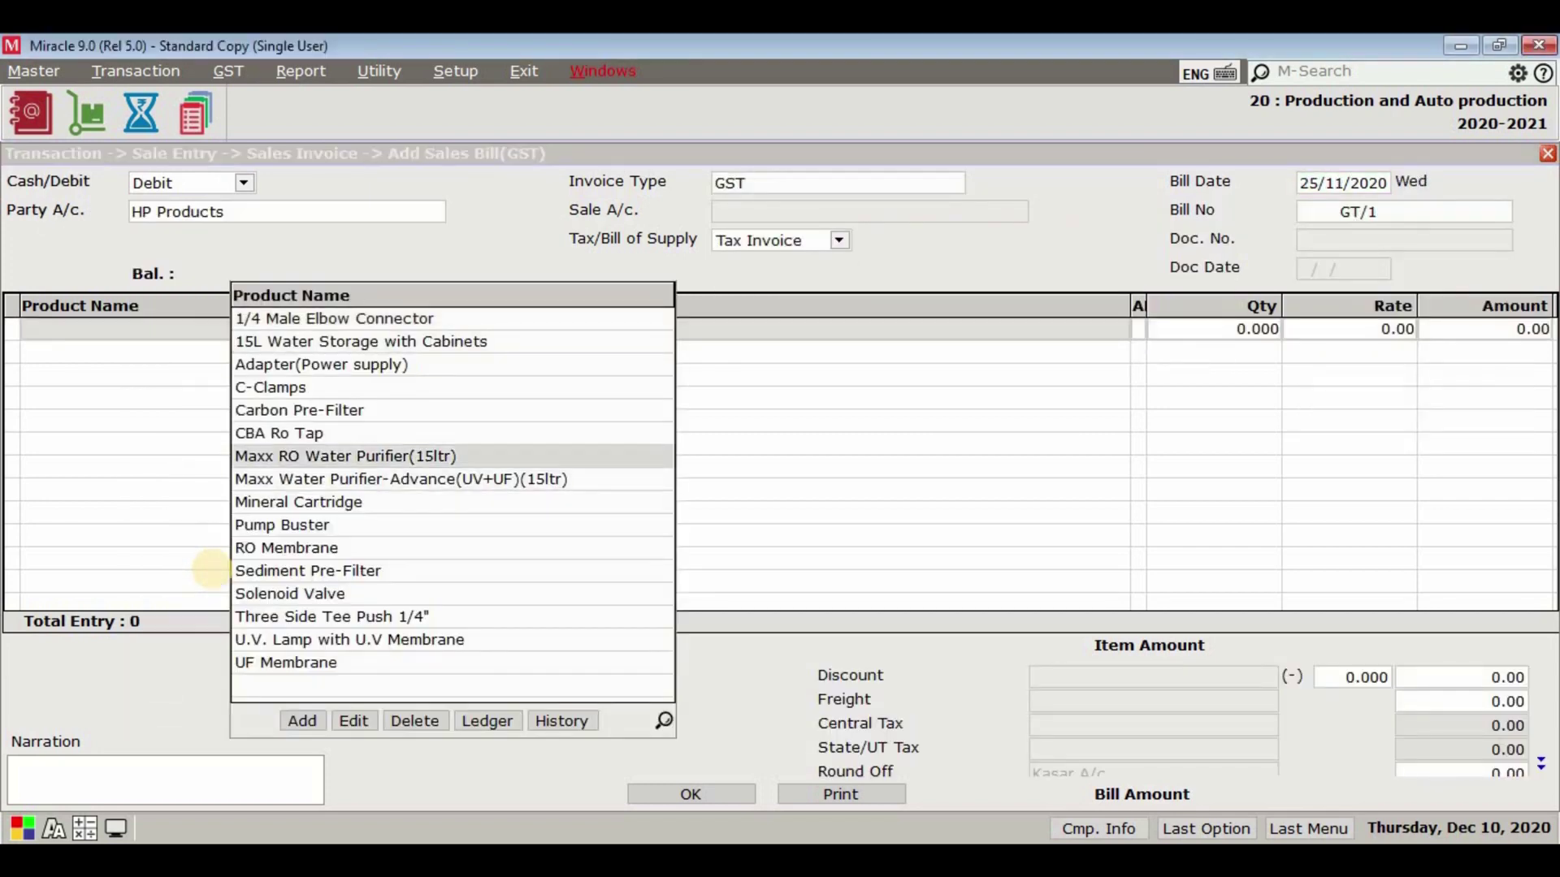
{"action": "left_click", "coordinate": [495, 458]}
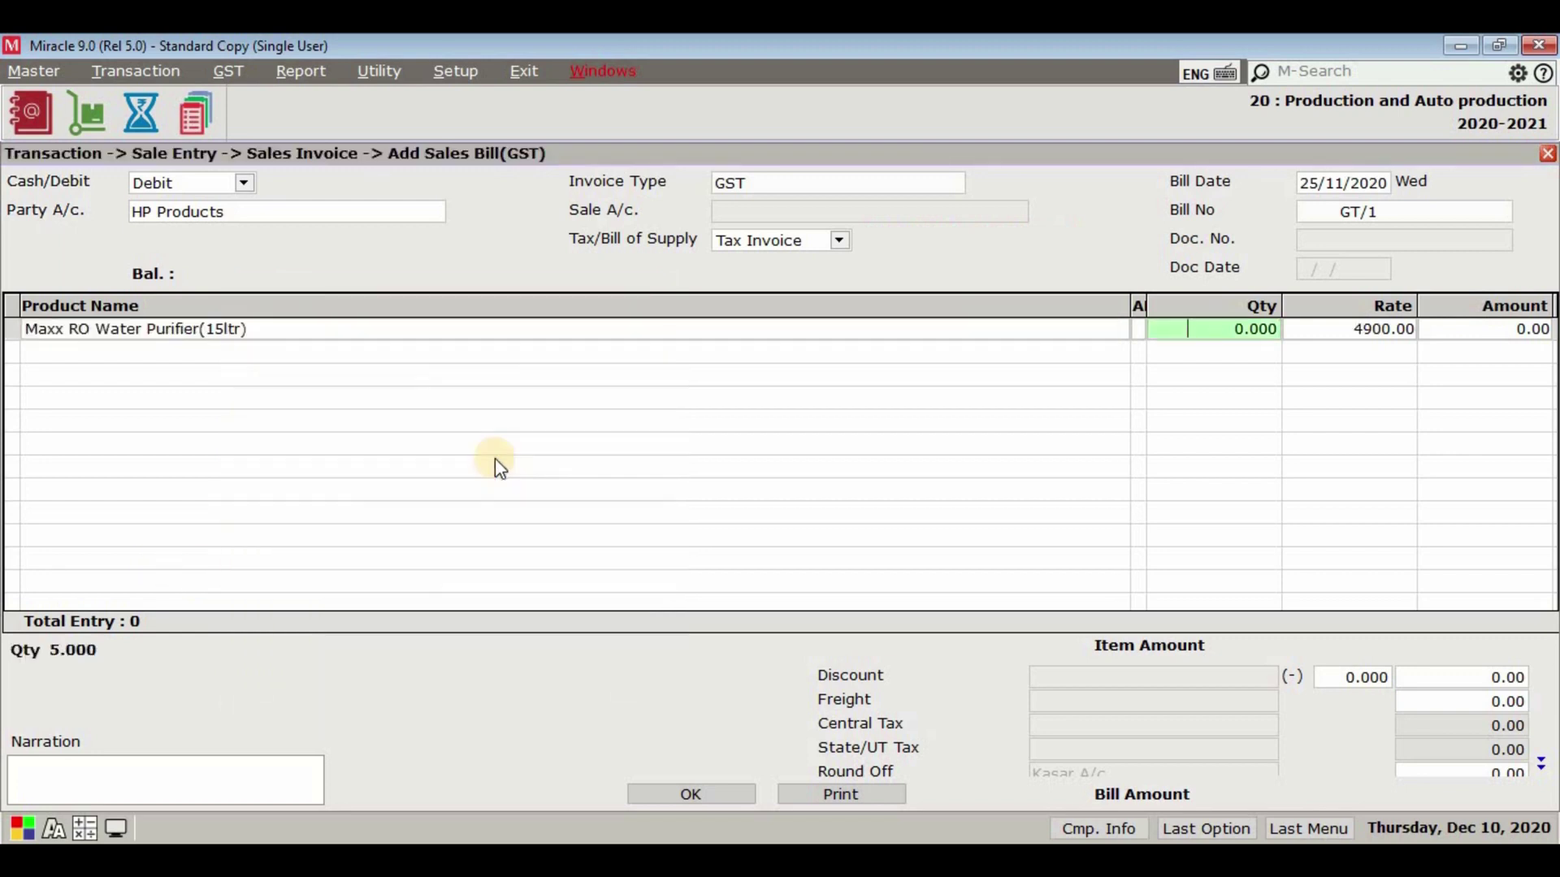
{"action": "type", "text": "1"}
{"action": "key", "text": "Return"}
{"action": "key", "text": "Return"}
{"action": "key", "text": "Return"}
{"action": "key", "text": "Return"}
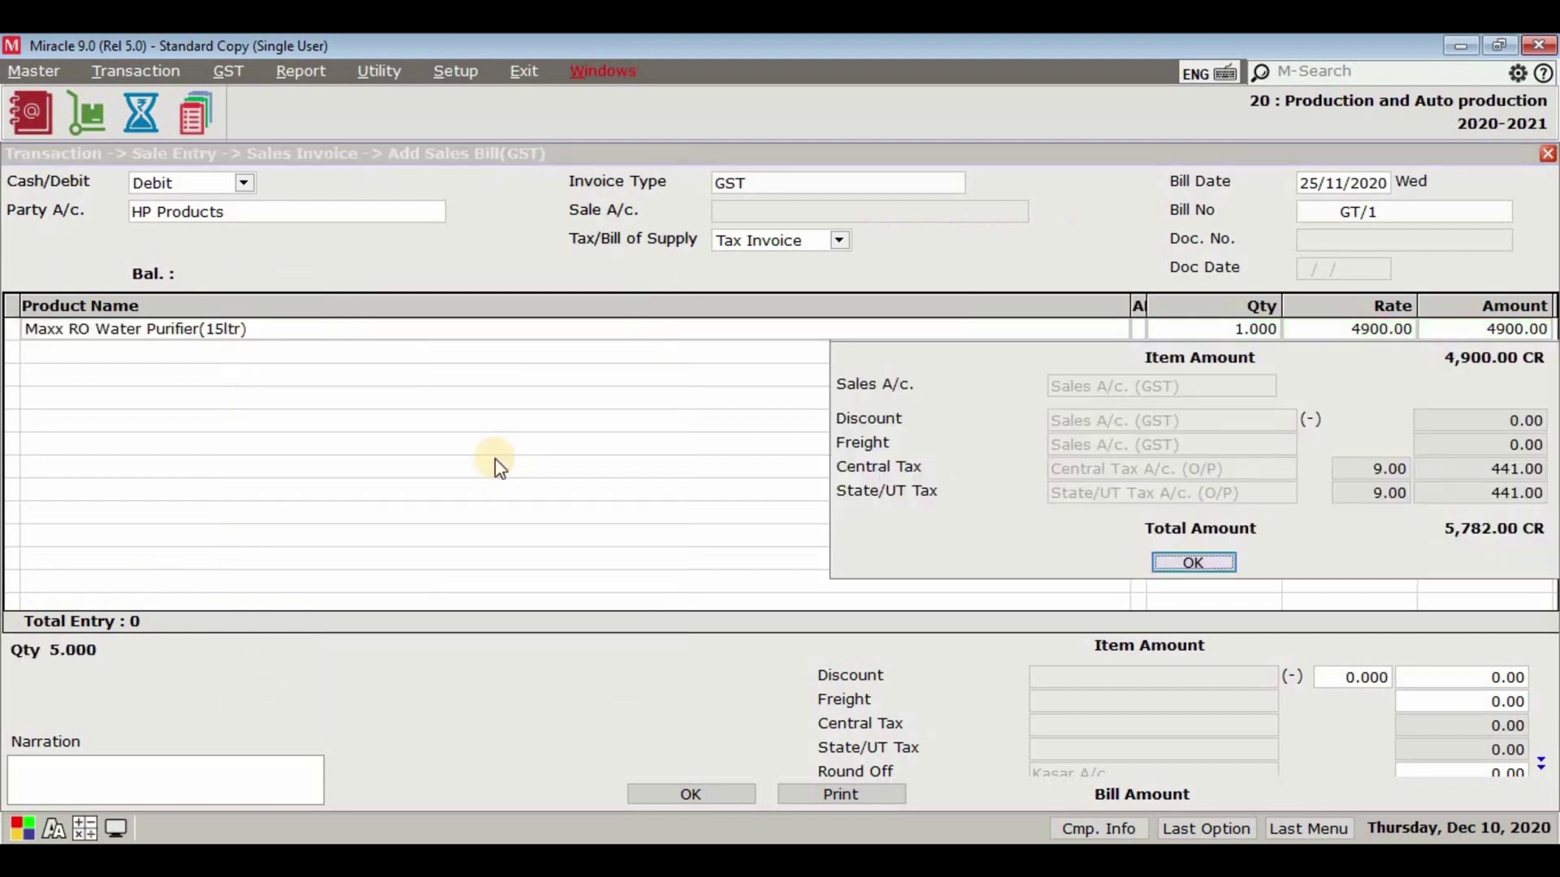
Widen the AP column in the bill's product grid, save the sales bill, and leave the sales invoice list.
{"action": "left_click_drag", "start_coordinate": [1133, 307], "coordinate": [1104, 307]}
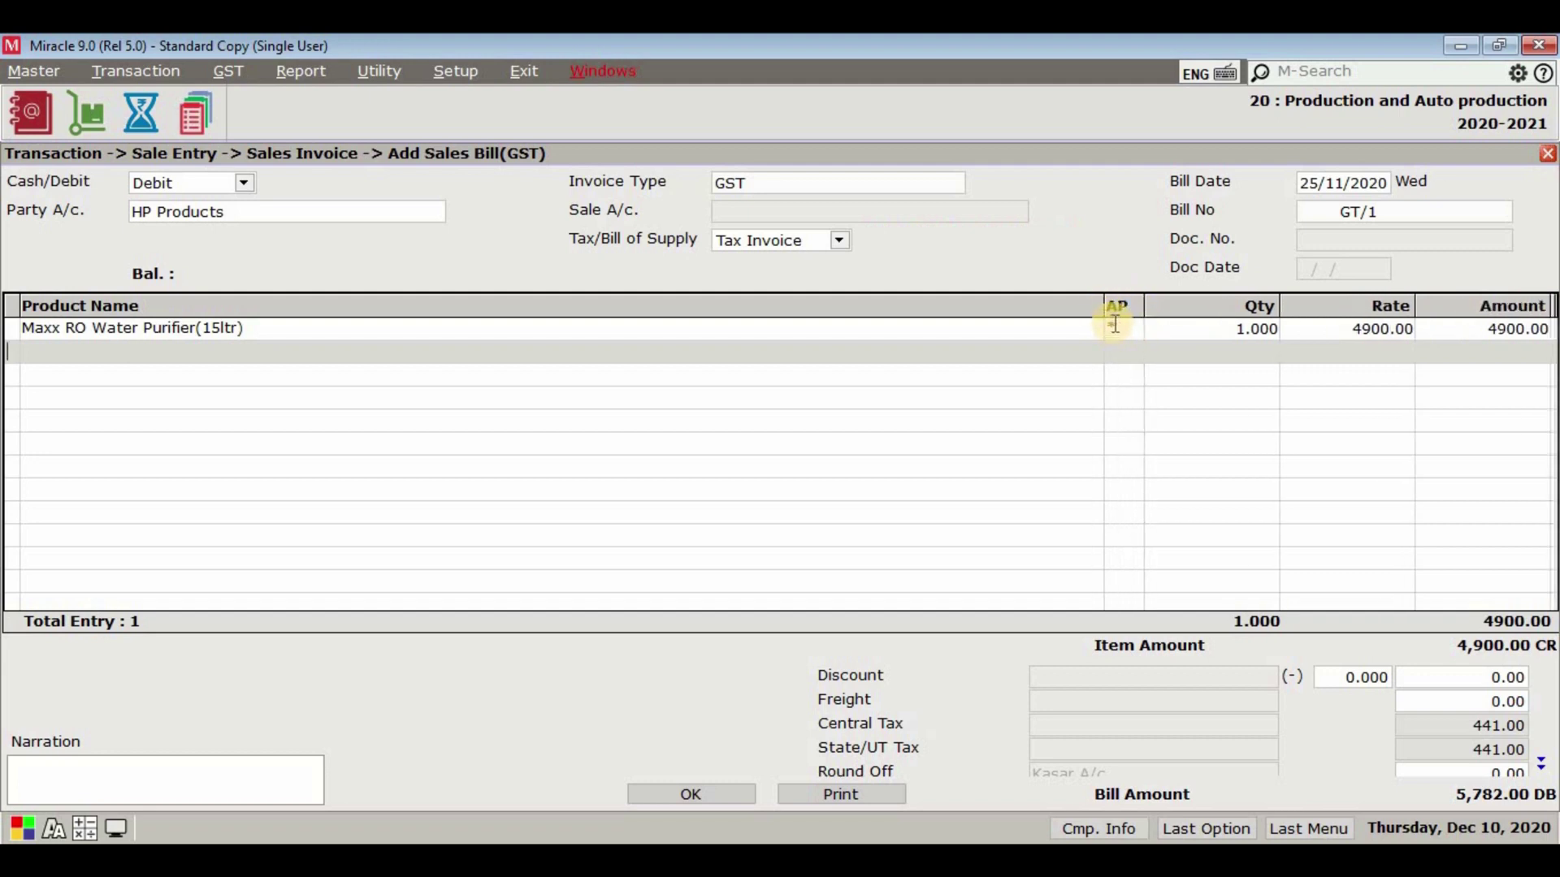
{"action": "left_click", "coordinate": [744, 793]}
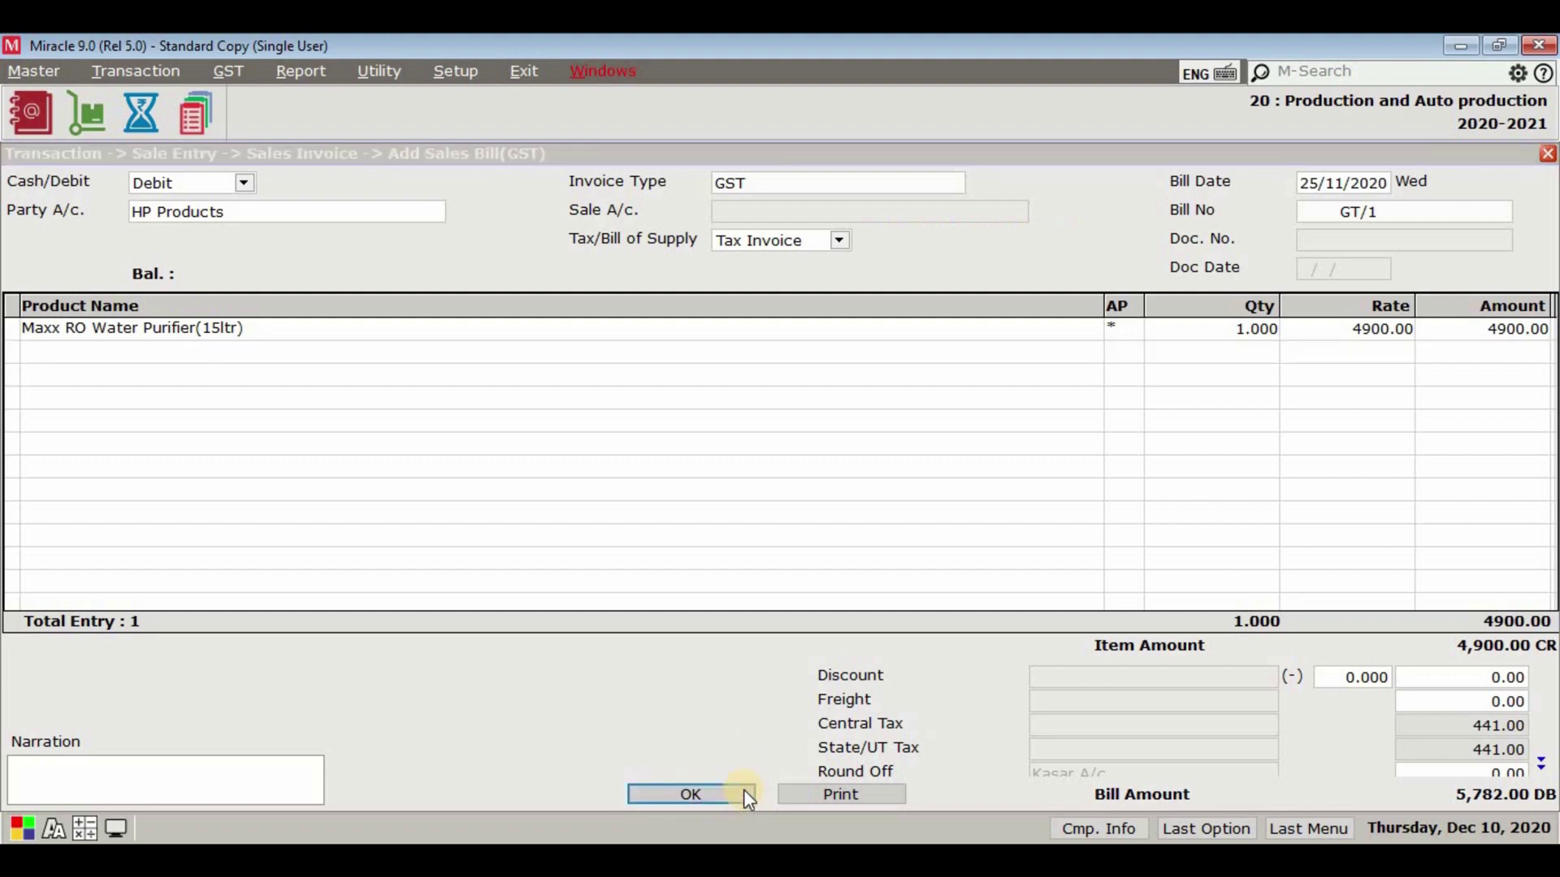
{"action": "key", "text": "Escape"}
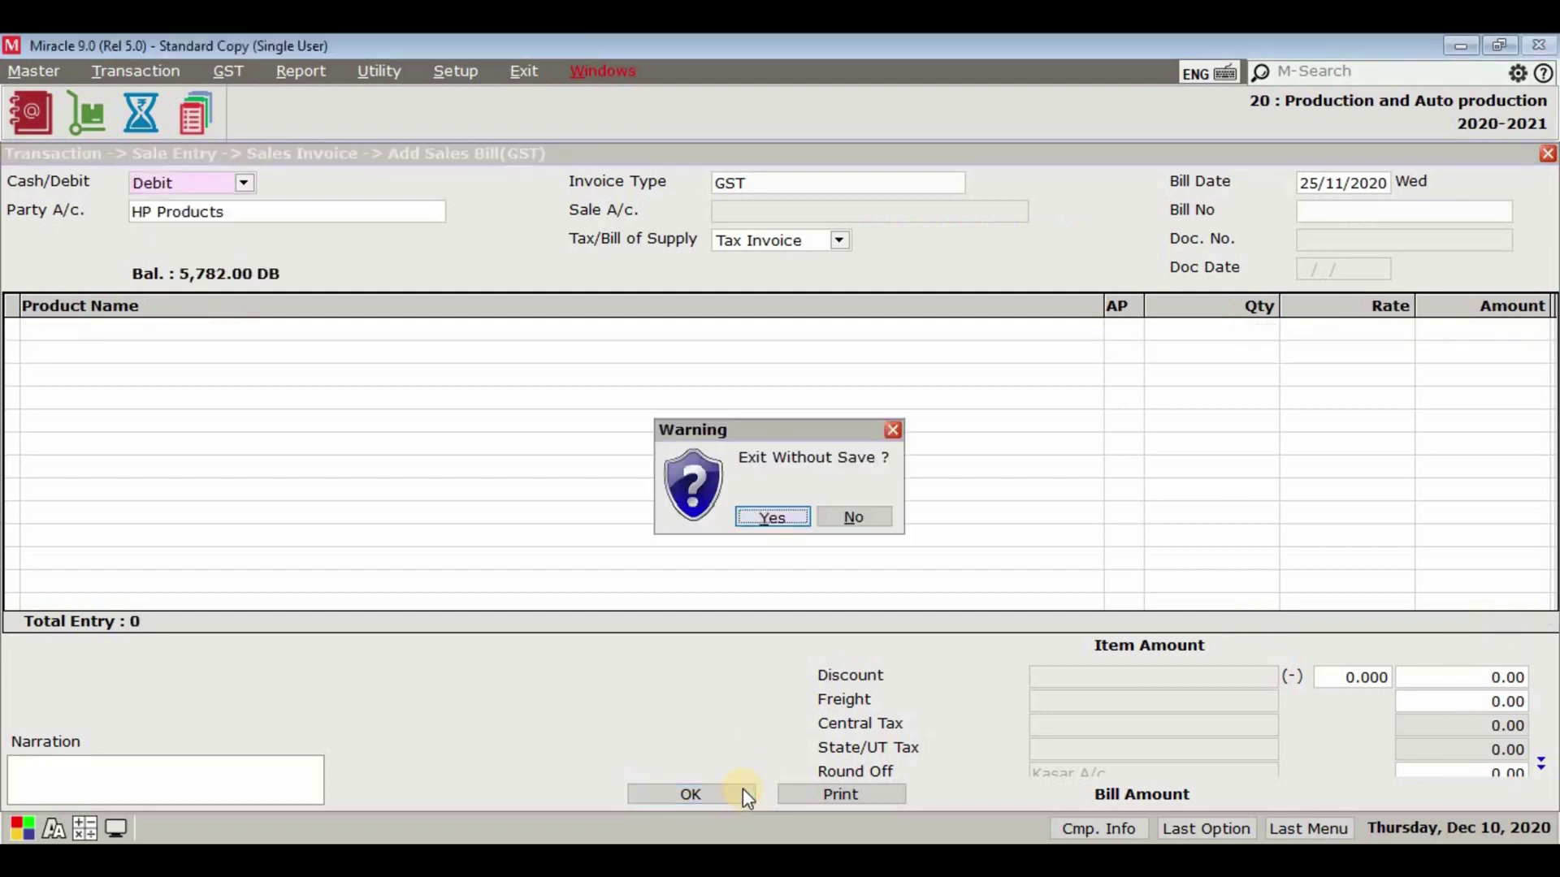
{"action": "key", "text": "Return"}
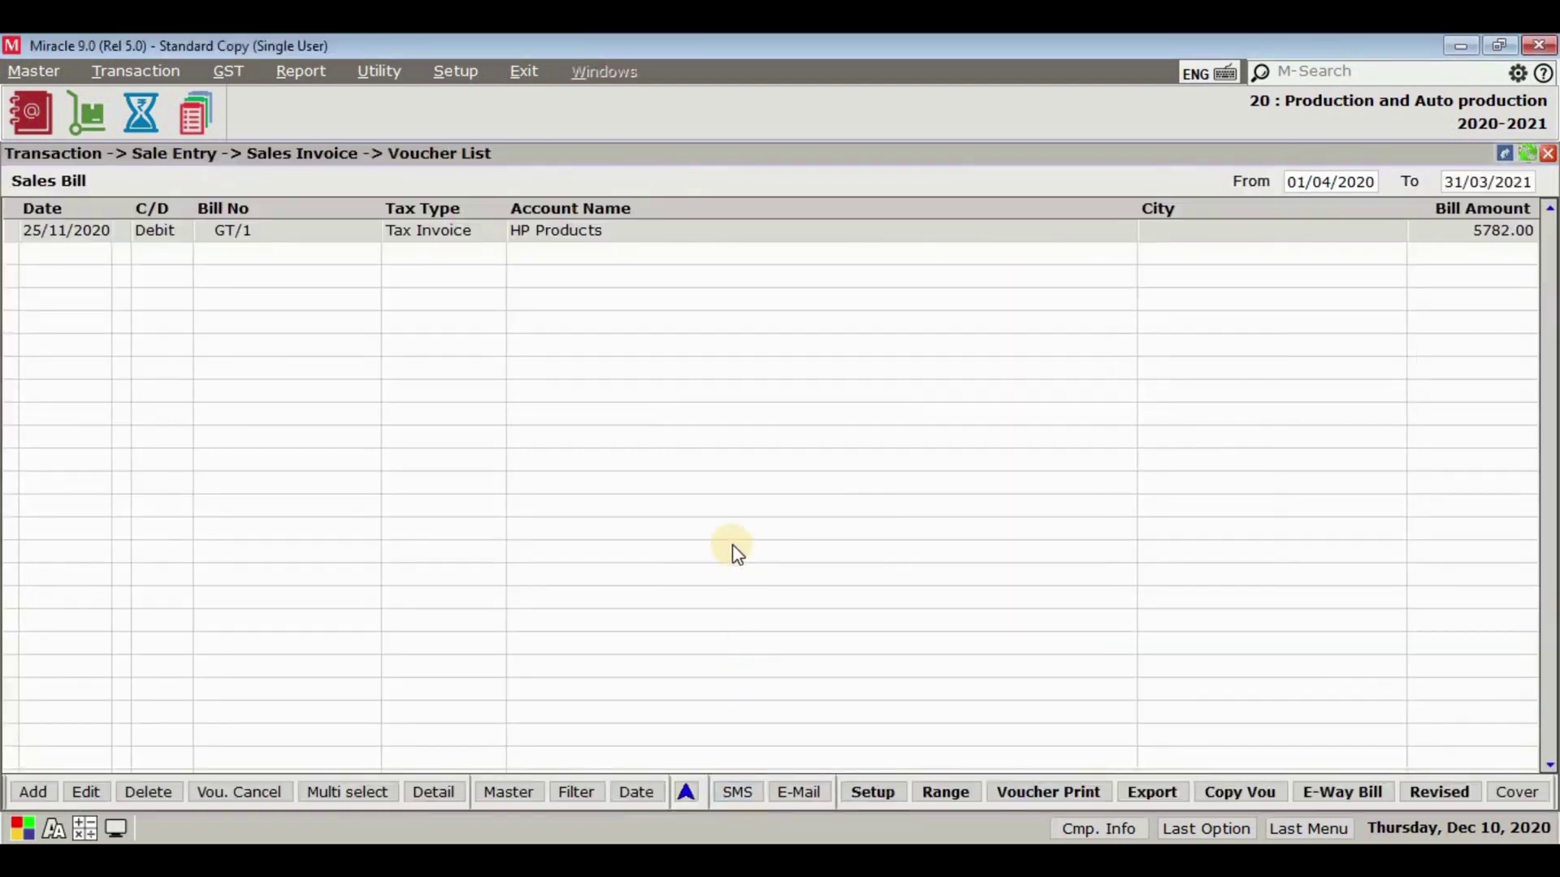
{"action": "key", "text": "Escape"}
Examine the production voucher dated 25/11/2020 for the Maxx RO Water Purifier Process and return to the voucher list.
{"action": "left_click", "coordinate": [152, 70]}
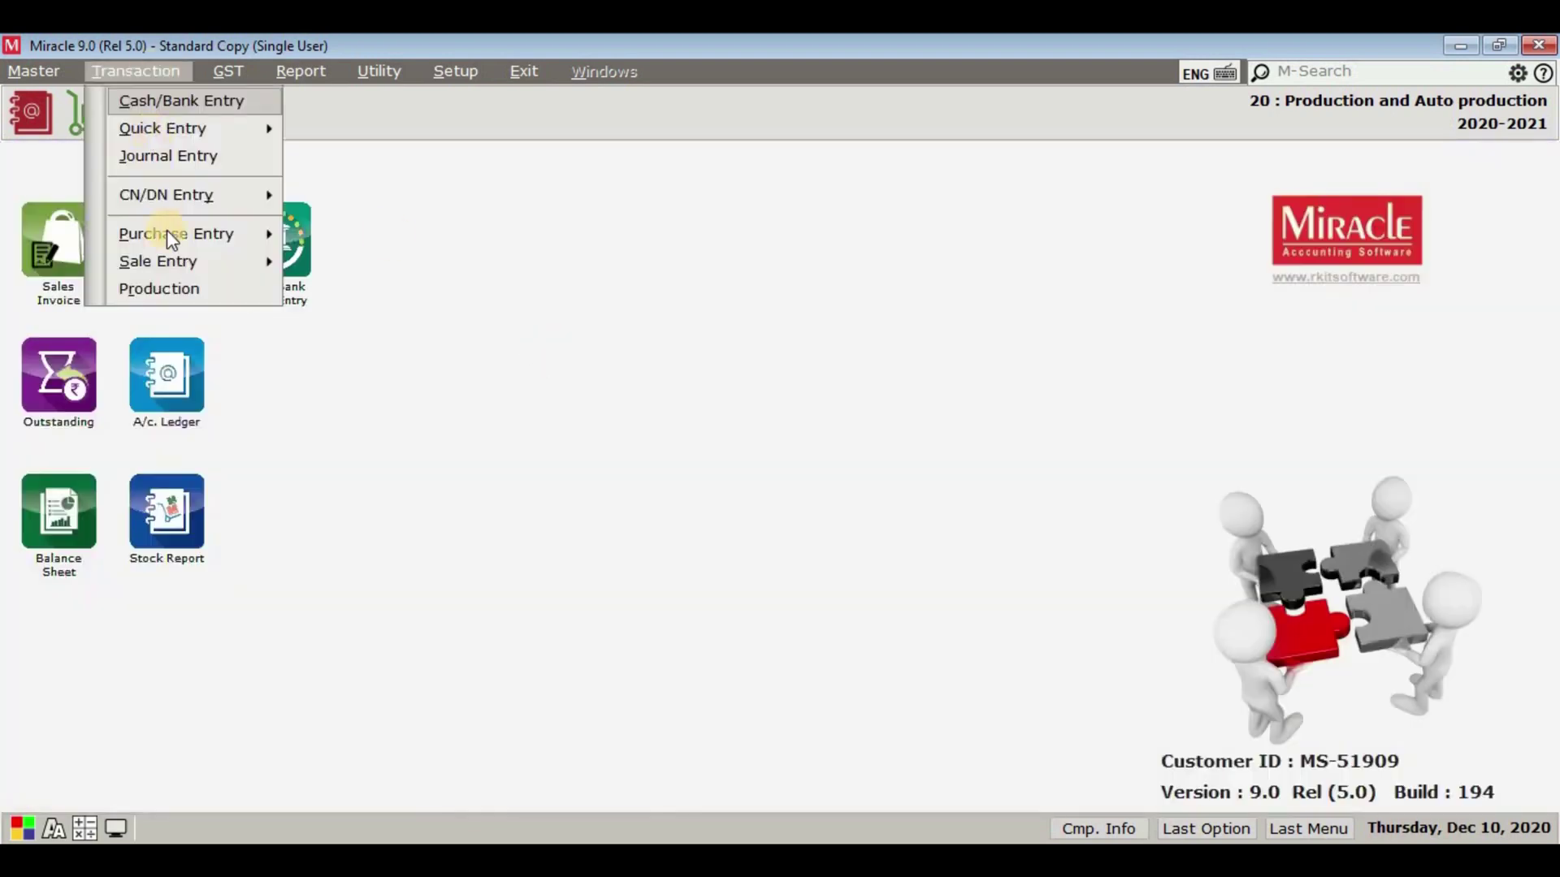
{"action": "left_click", "coordinate": [187, 286]}
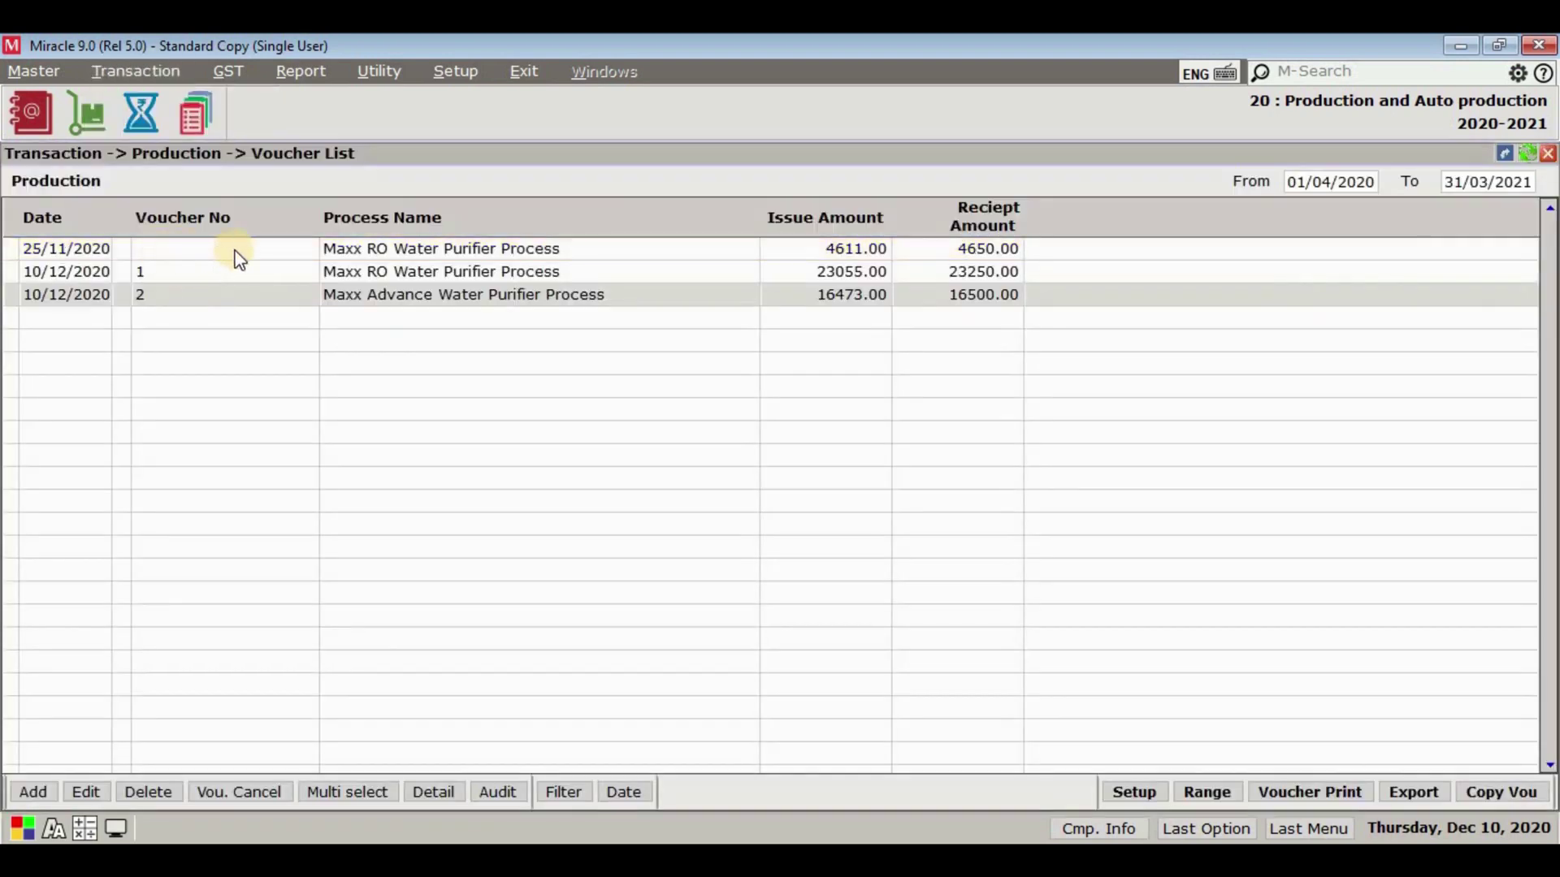
{"action": "double_click", "coordinate": [474, 250]}
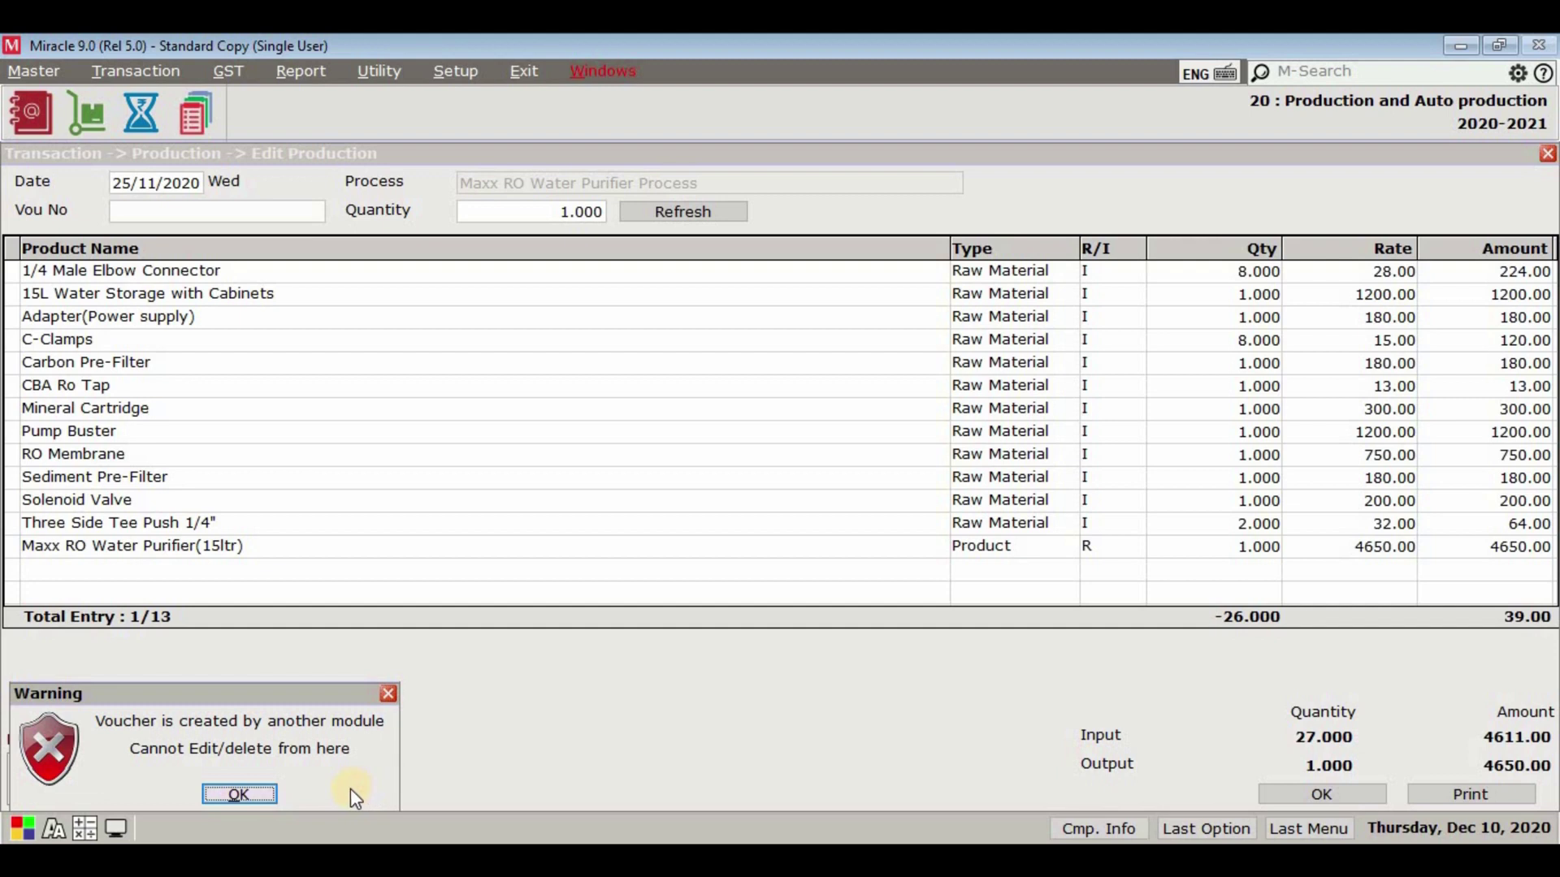
{"action": "left_click", "coordinate": [262, 792]}
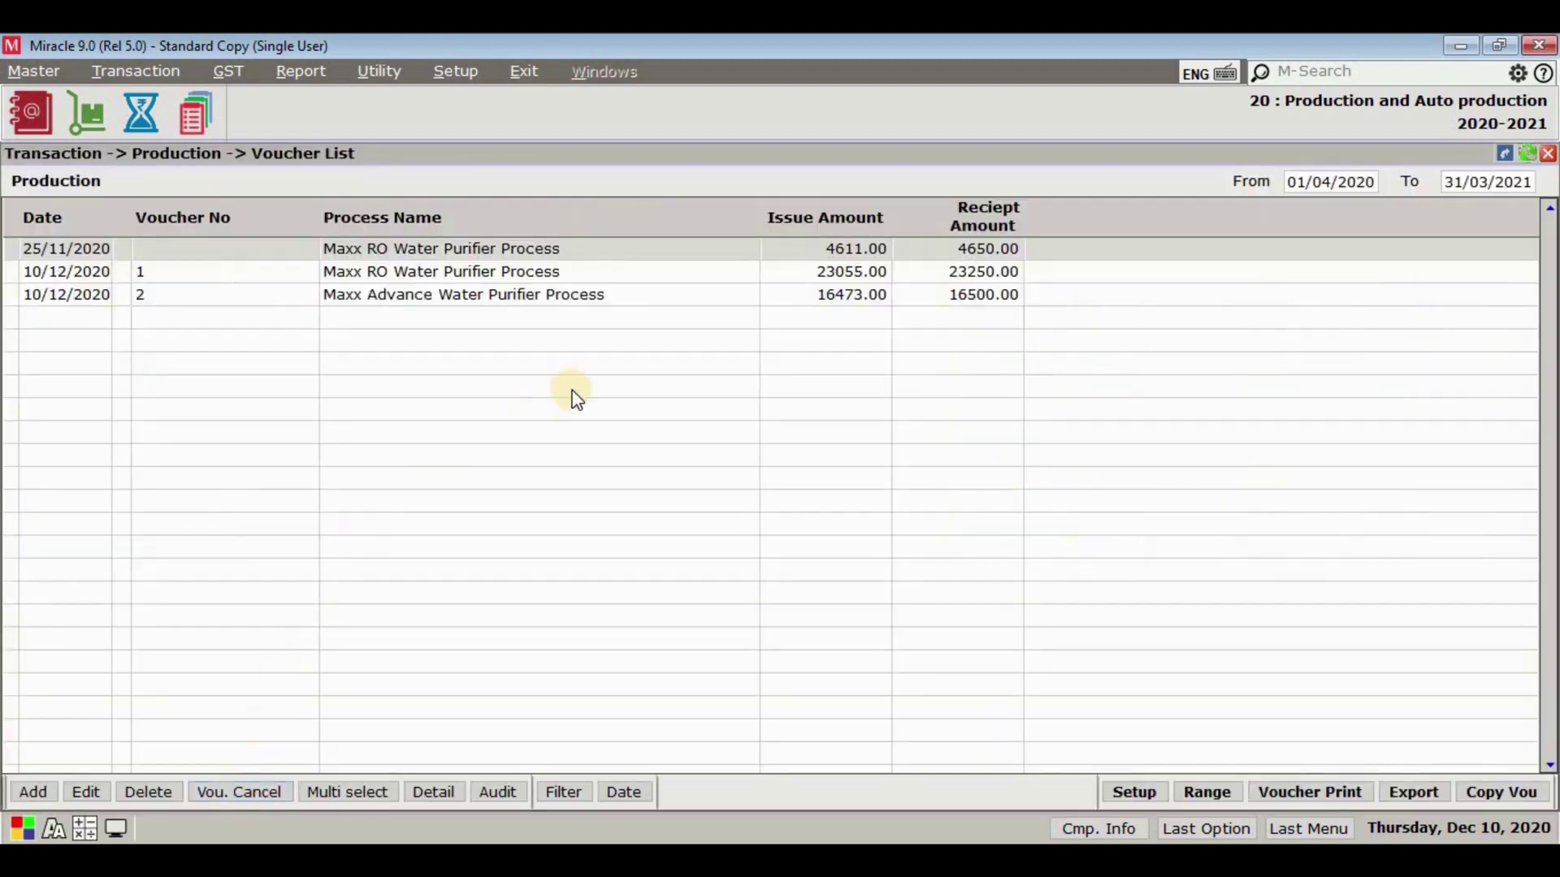